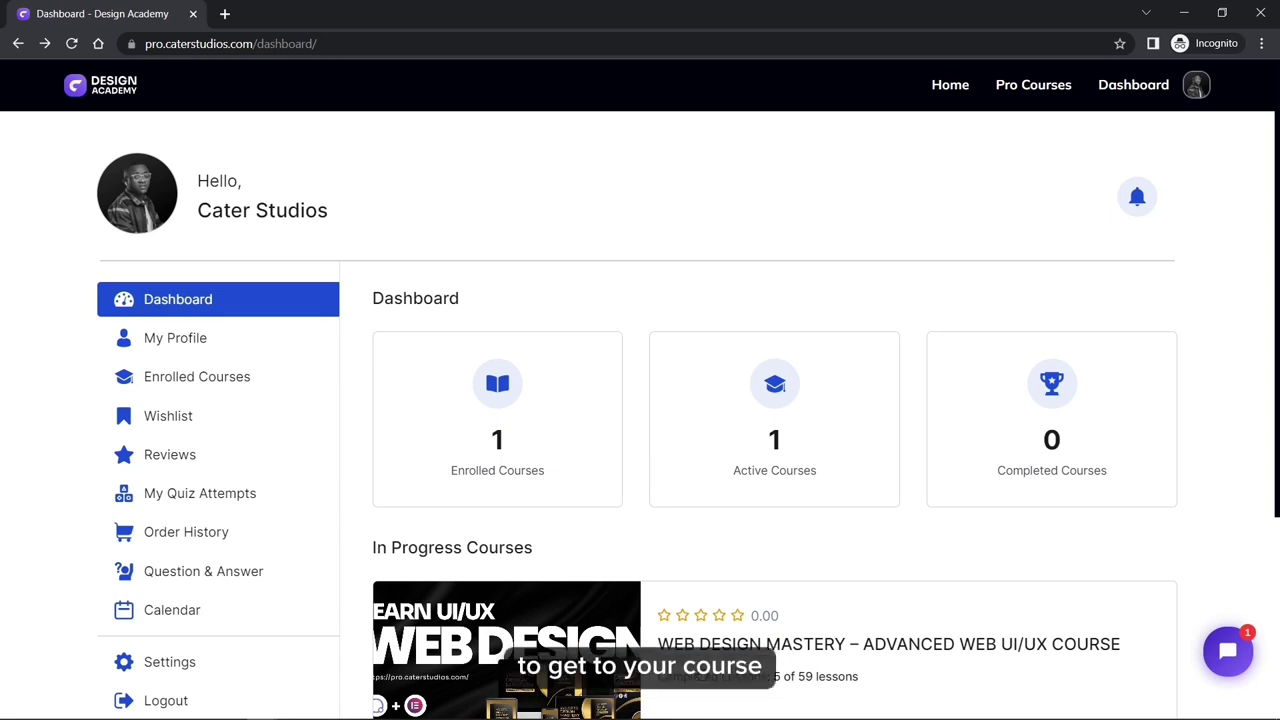
Step: Scroll down the Design Academy dashboard to reach the Enrolled Courses link
scroll(740, 656, "down", 1)
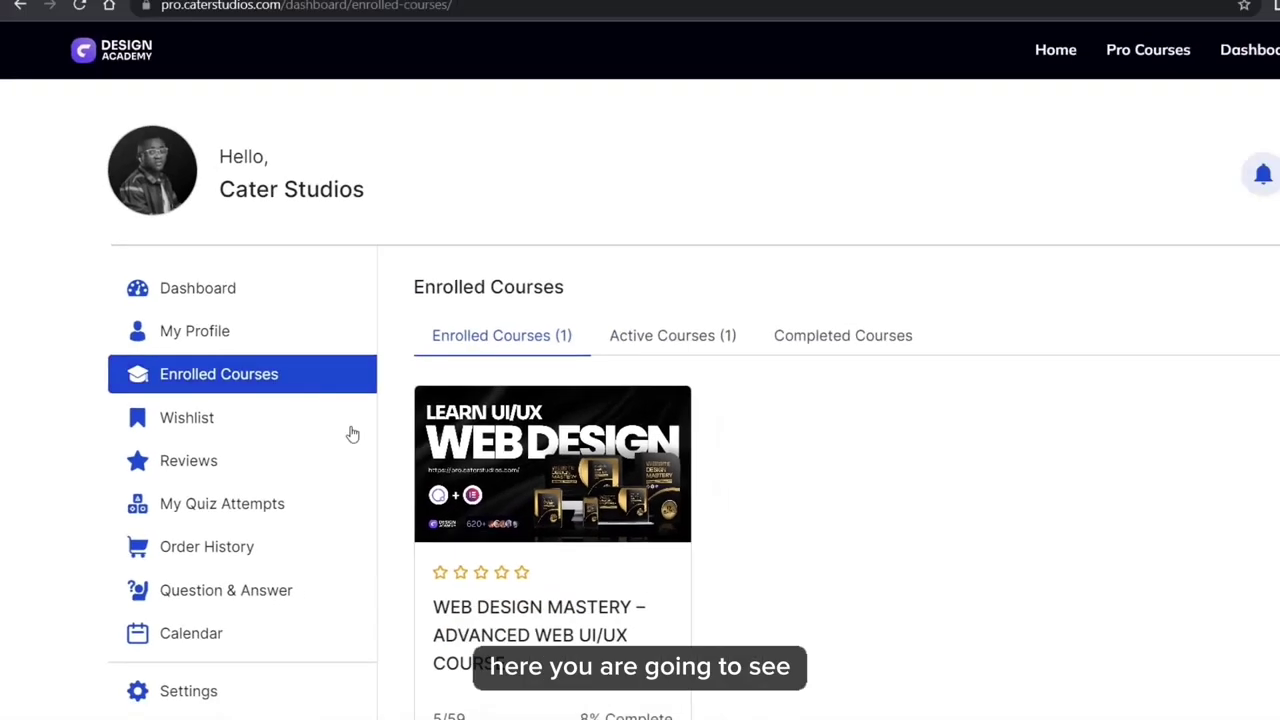
Step: Filter to Active Courses, then return to the dashboard showing 1 enrolled, 1 active, 0 completed
scroll(697, 484, "down", 3)
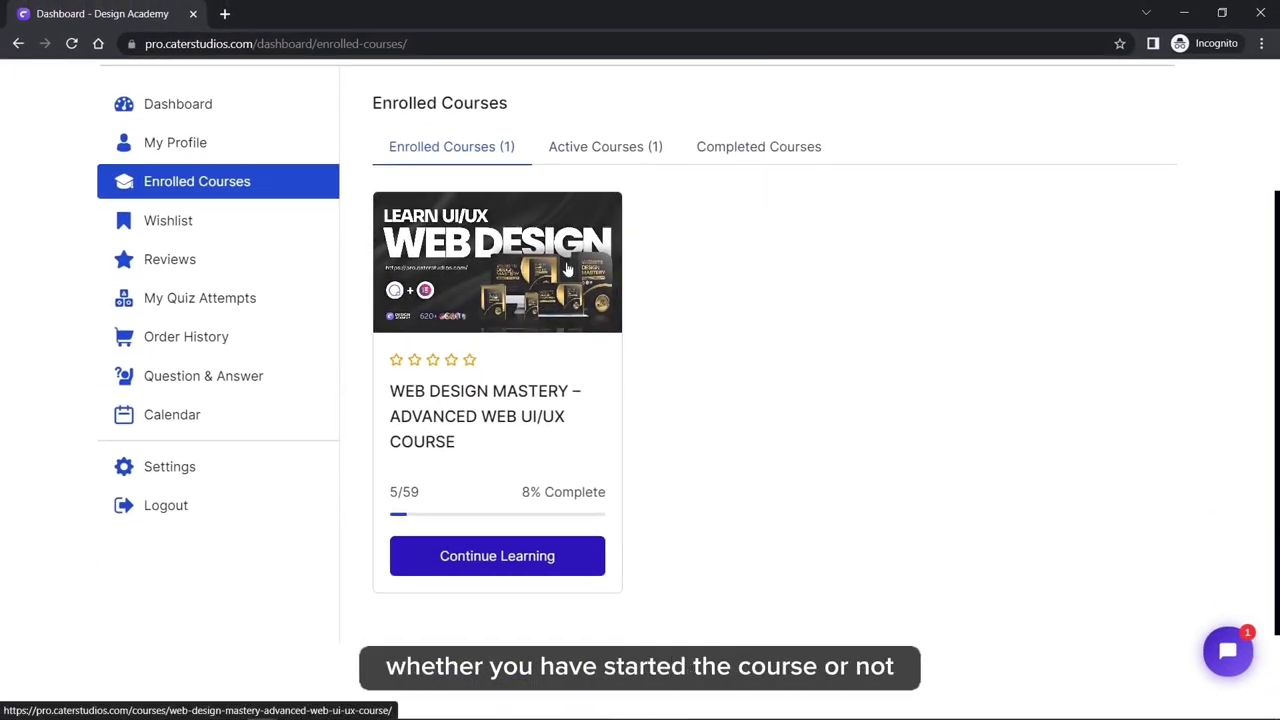
left_click(594, 146)
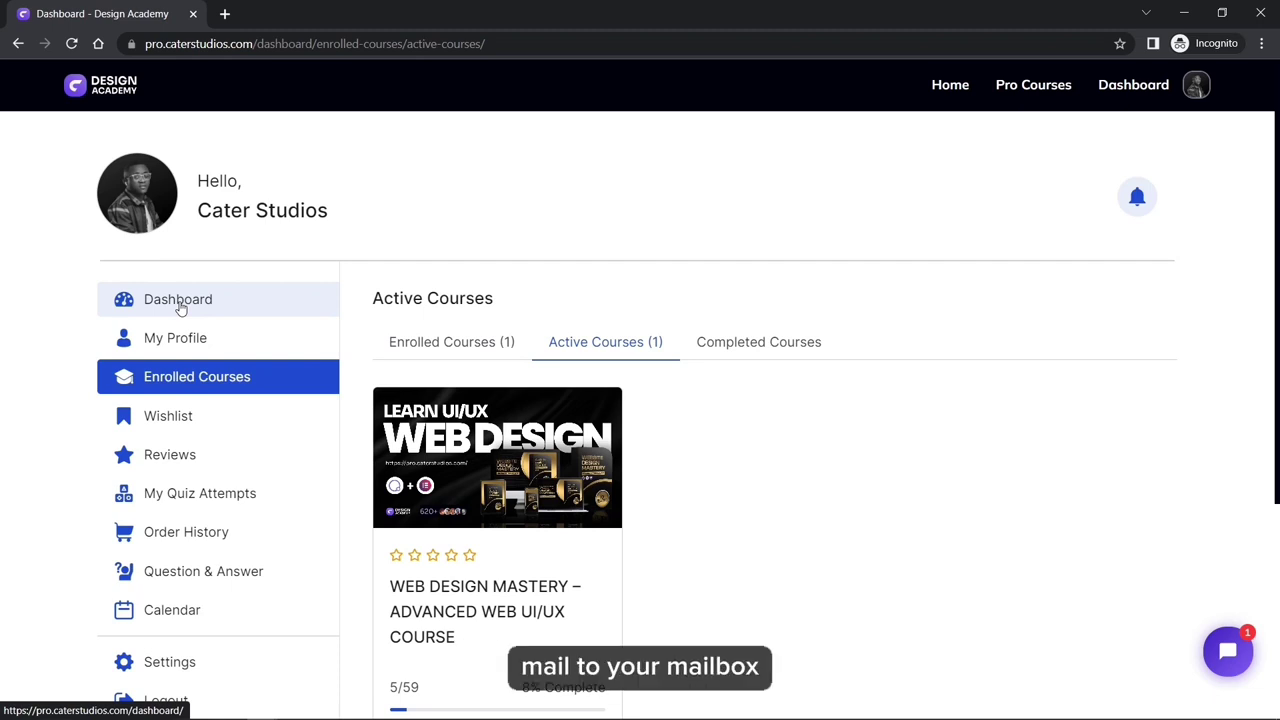
left_click(212, 303)
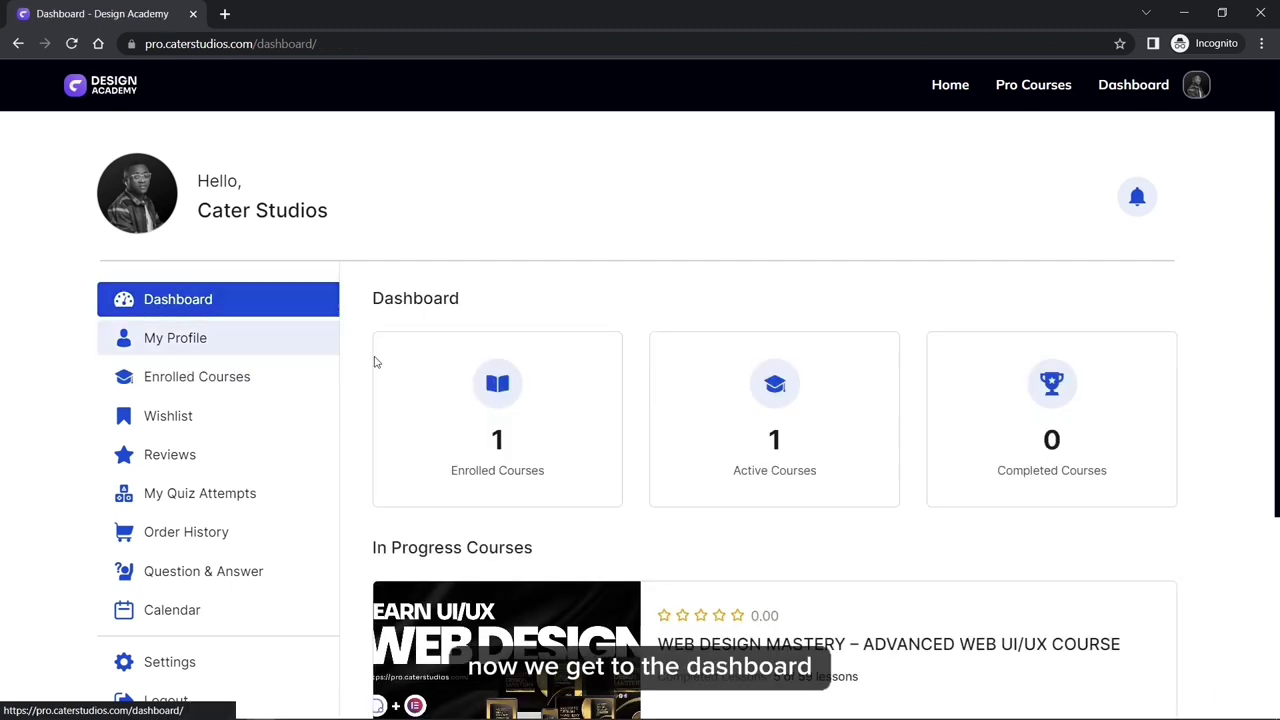
Step: Open the Web Design Mastery course card listed under In Progress Courses
scroll(557, 434, "down", 3)
scroll(734, 457, "up", 3)
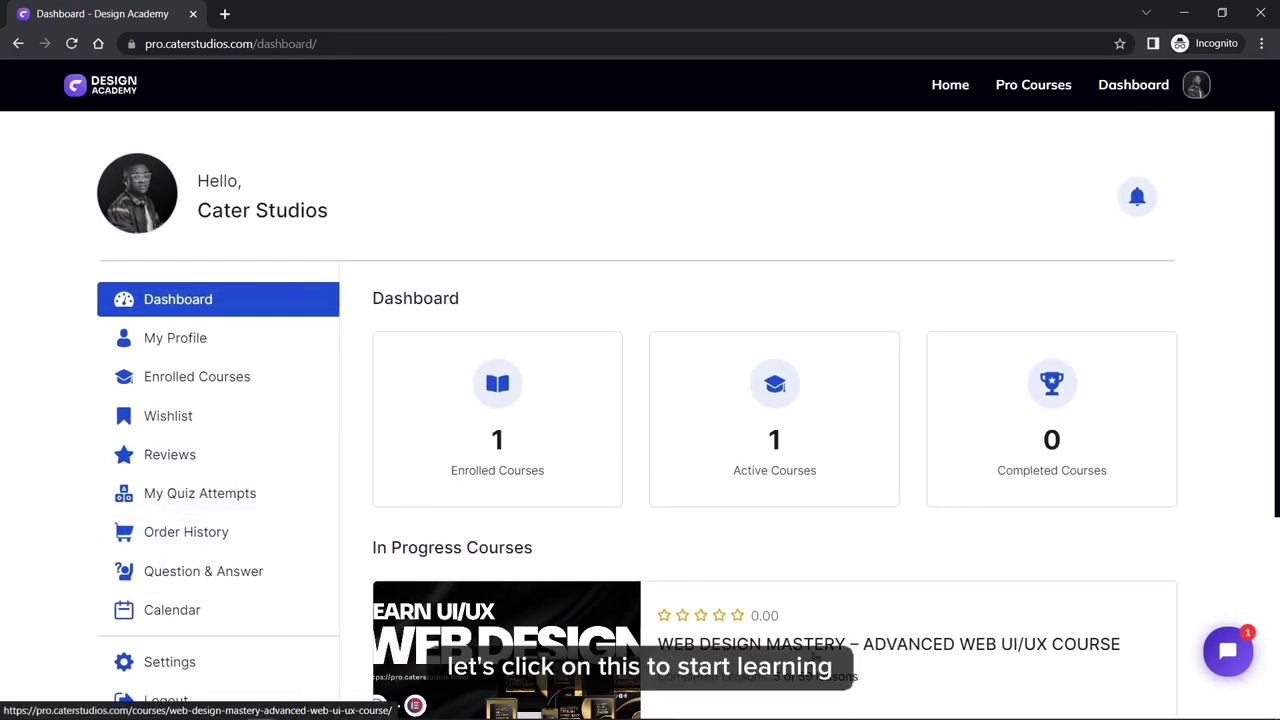
left_click(748, 648)
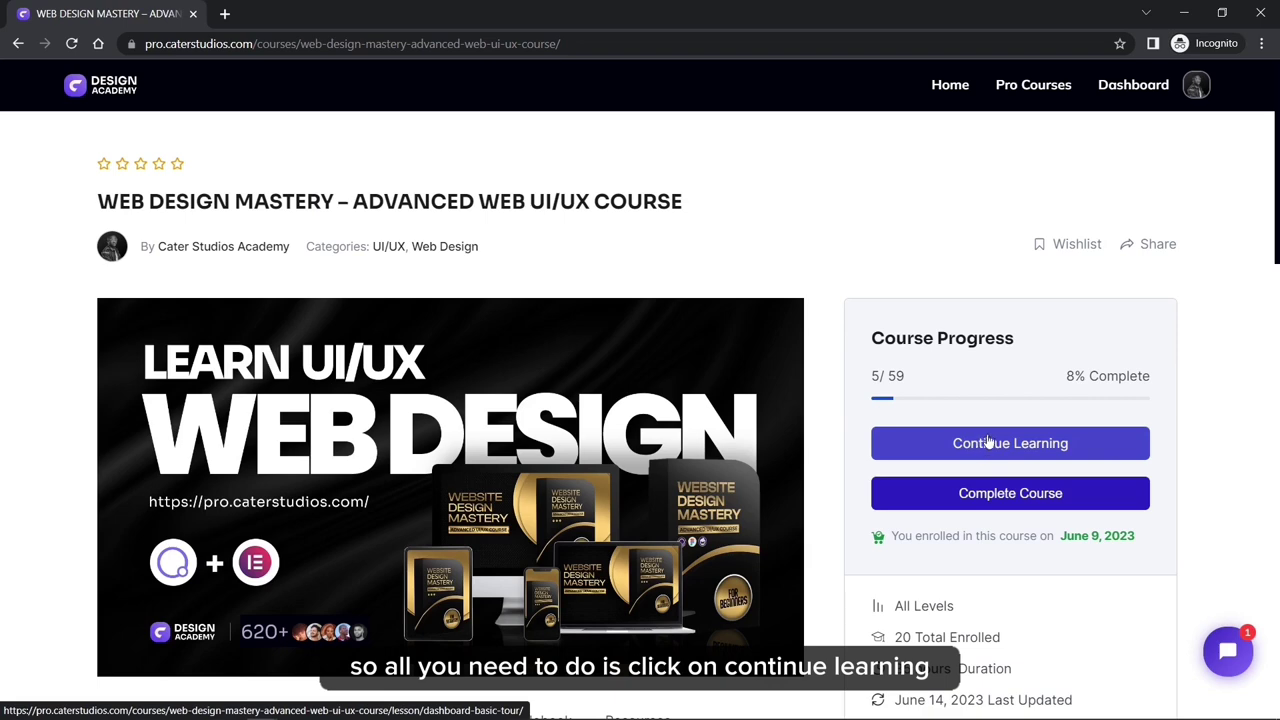
Step: Resume Web Design Mastery at the Dashboard Basic Tour lesson via Continue Learning
left_click(990, 445)
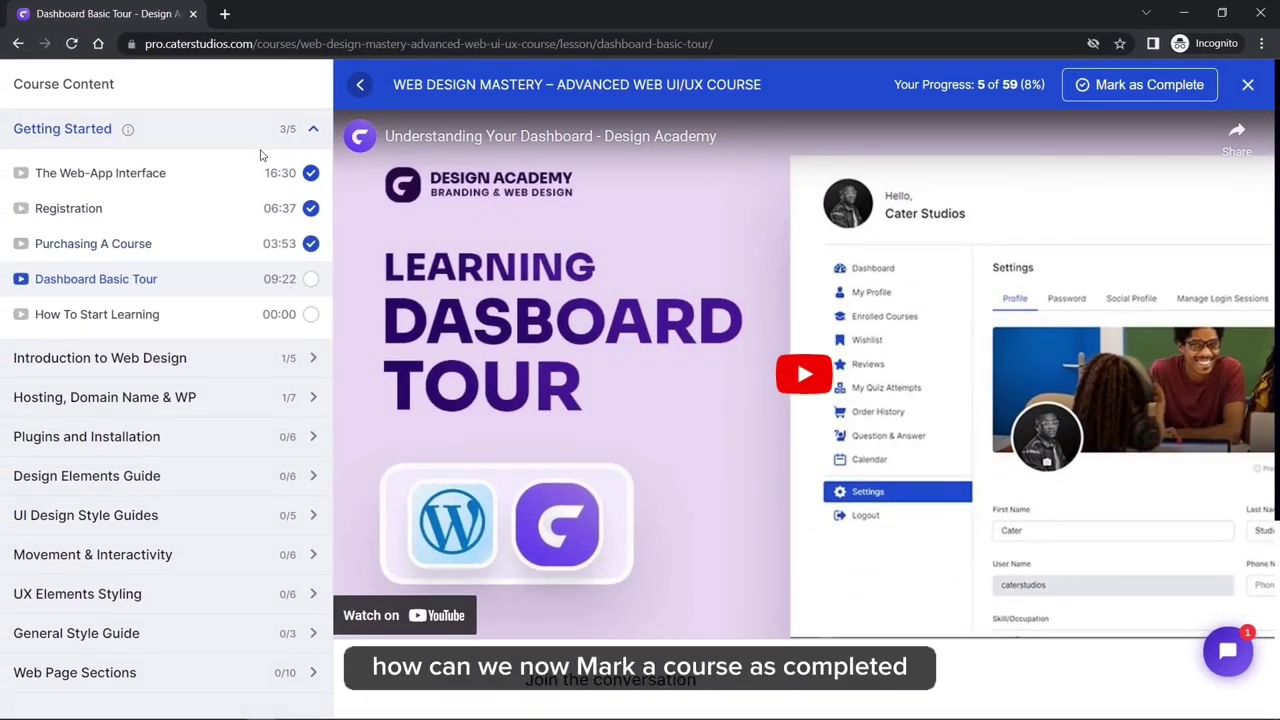
Step: Visit Purchasing A Course, return to Dashboard Basic Tour, and expand Introduction to Web Design
left_click(197, 245)
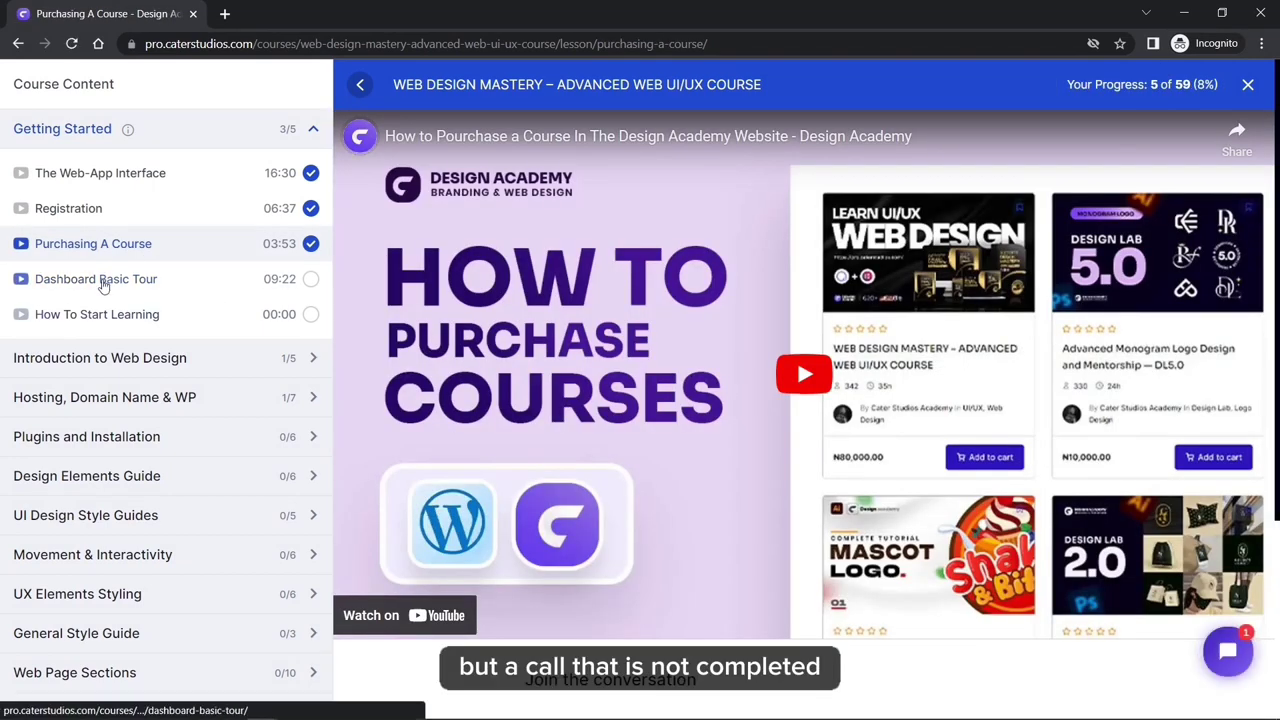
left_click(104, 281)
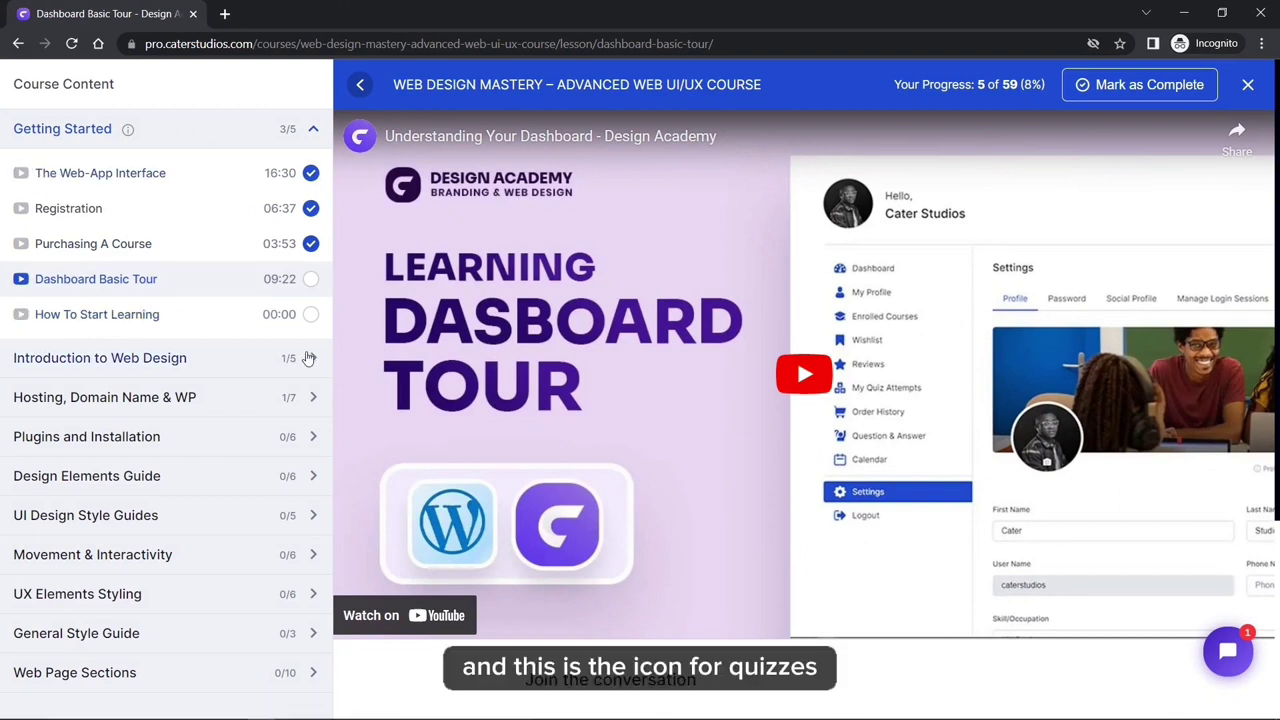
left_click(304, 359)
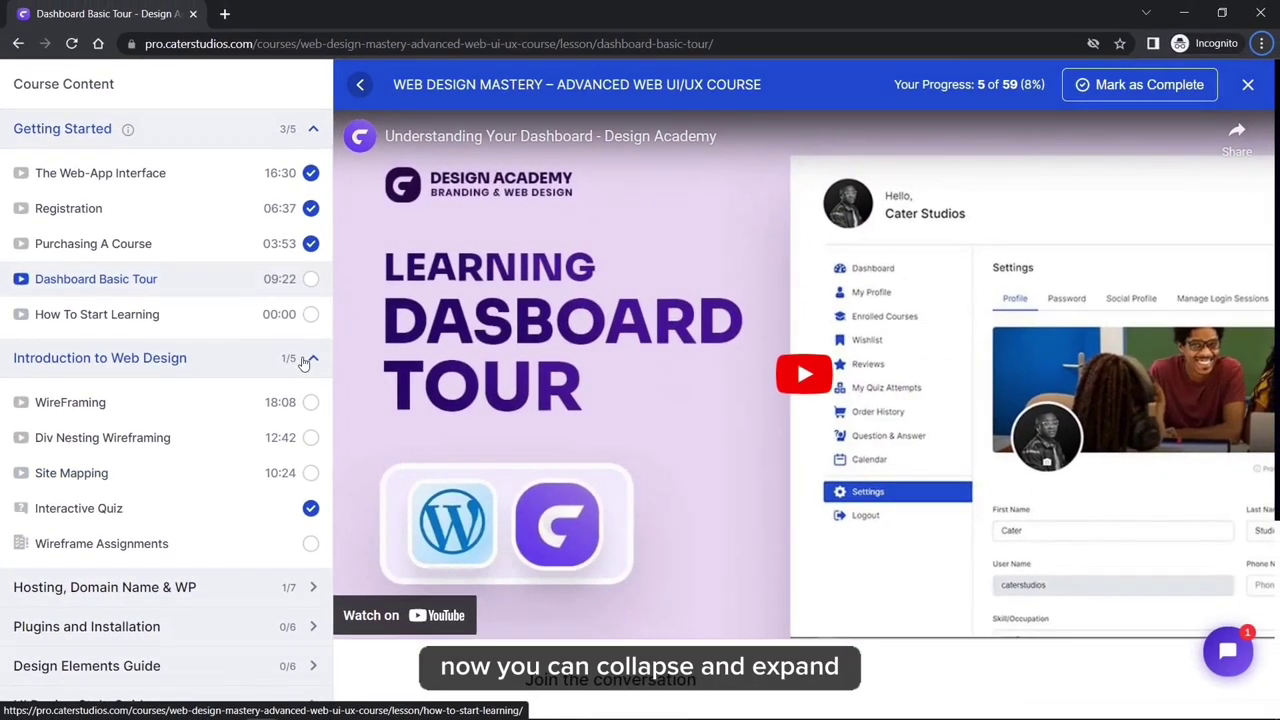
Step: Collapse Introduction to Web Design and Getting Started so every module shows folded
left_click(311, 361)
left_click(306, 130)
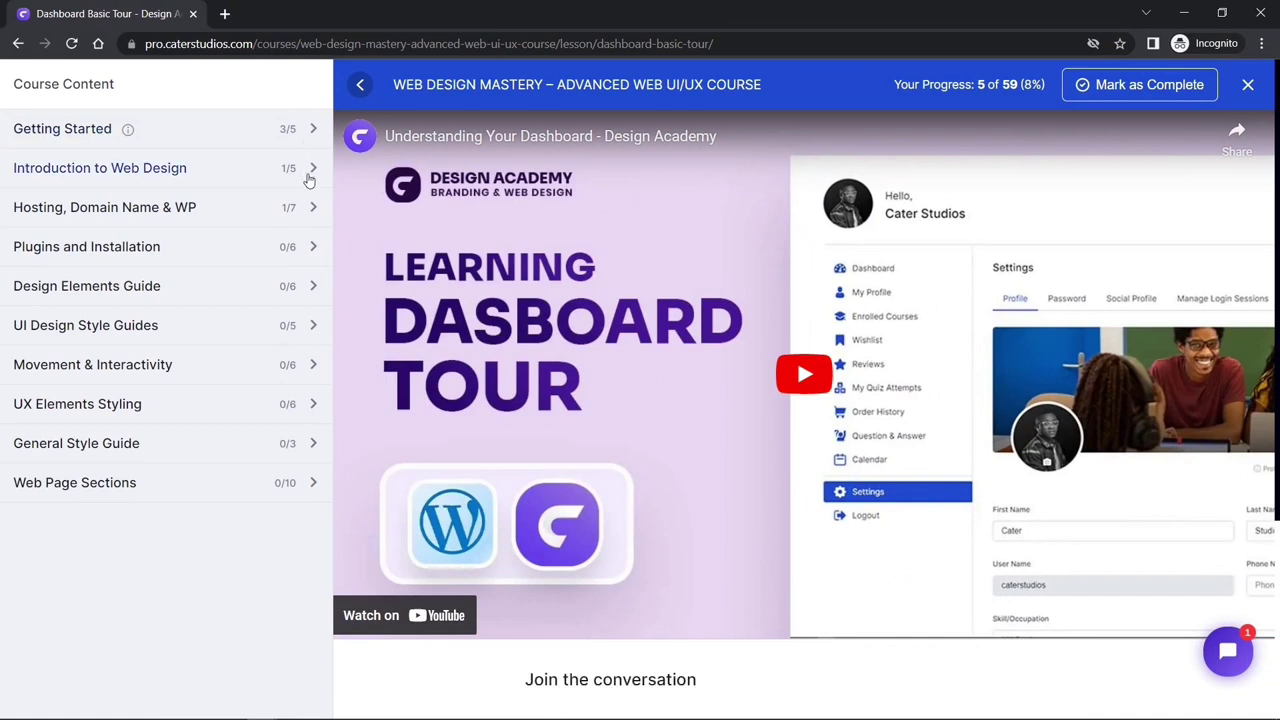
left_click(312, 170)
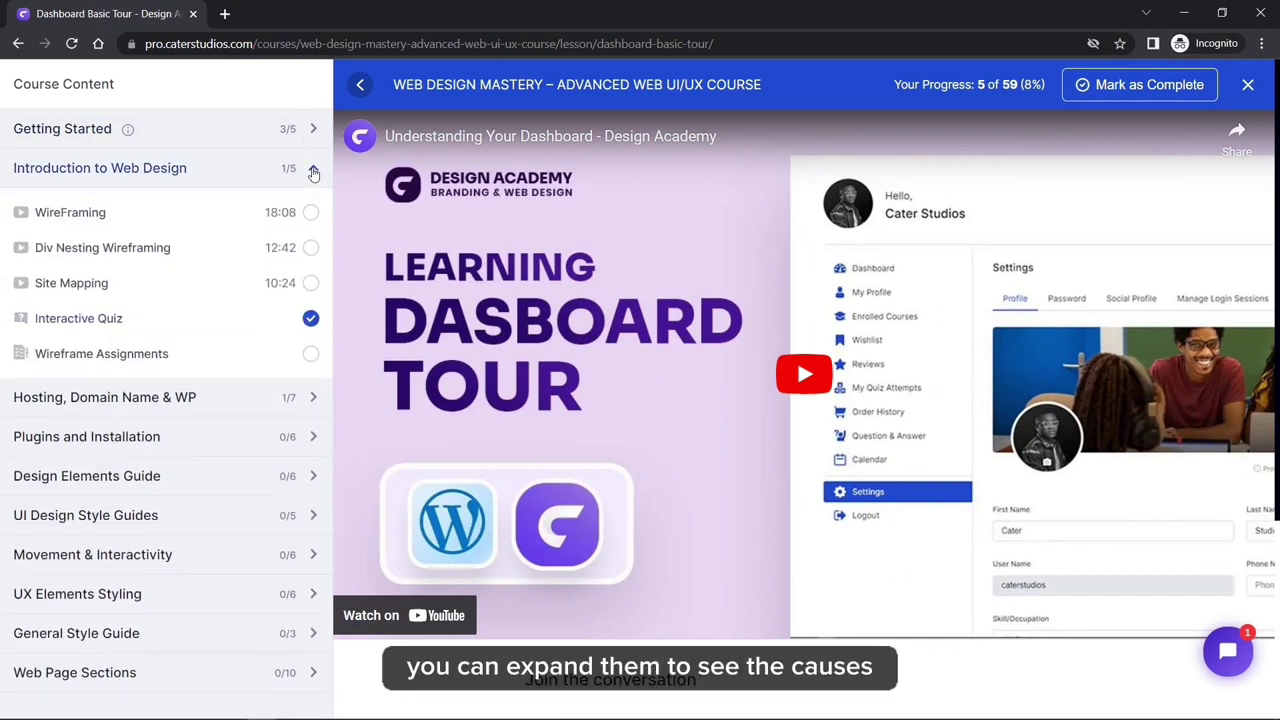
left_click(313, 172)
Step: Preview the lesson in narrow DevTools view, reopen Dashboard Basic Tour from Getting Started, then close DevTools
right_click(230, 207)
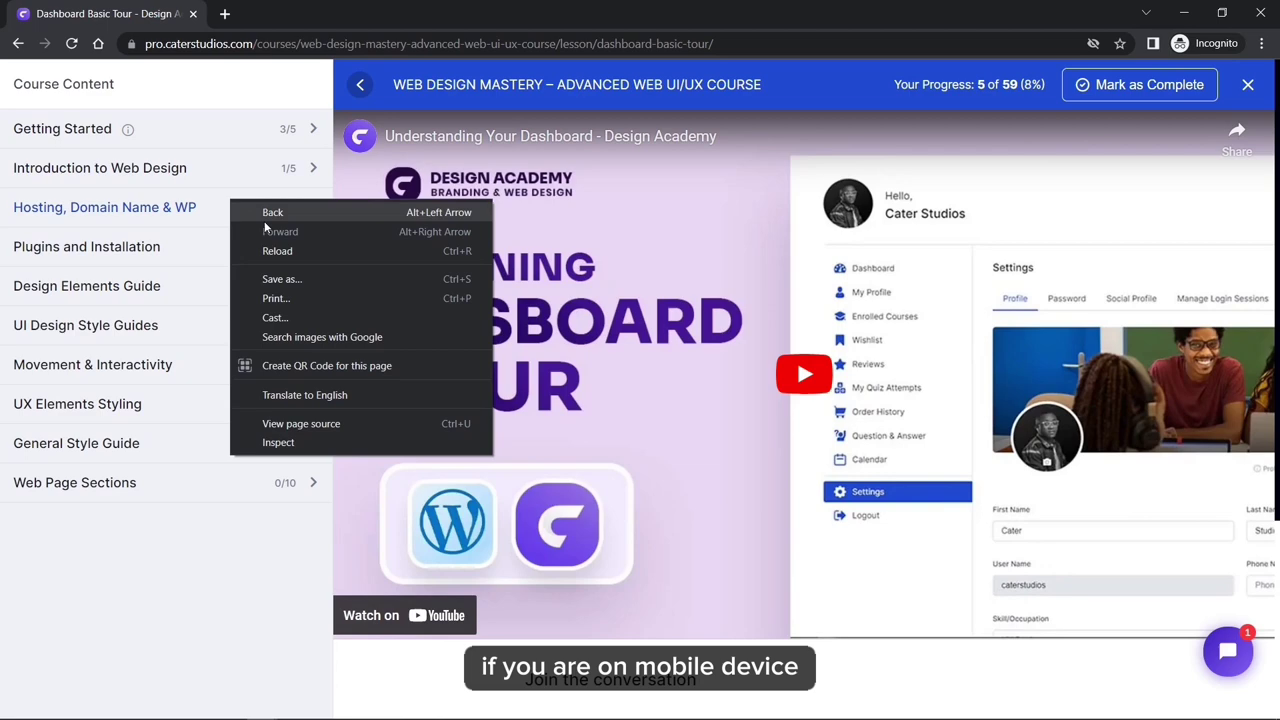
left_click(274, 449)
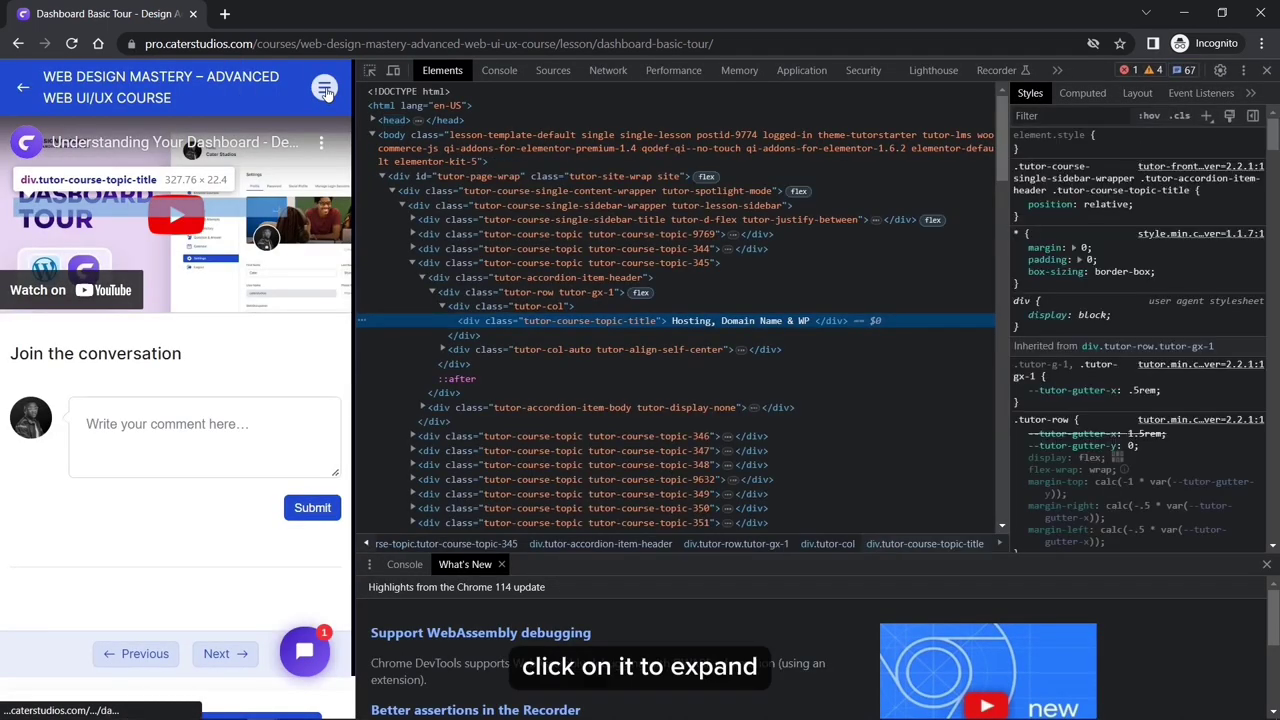
left_click(325, 89)
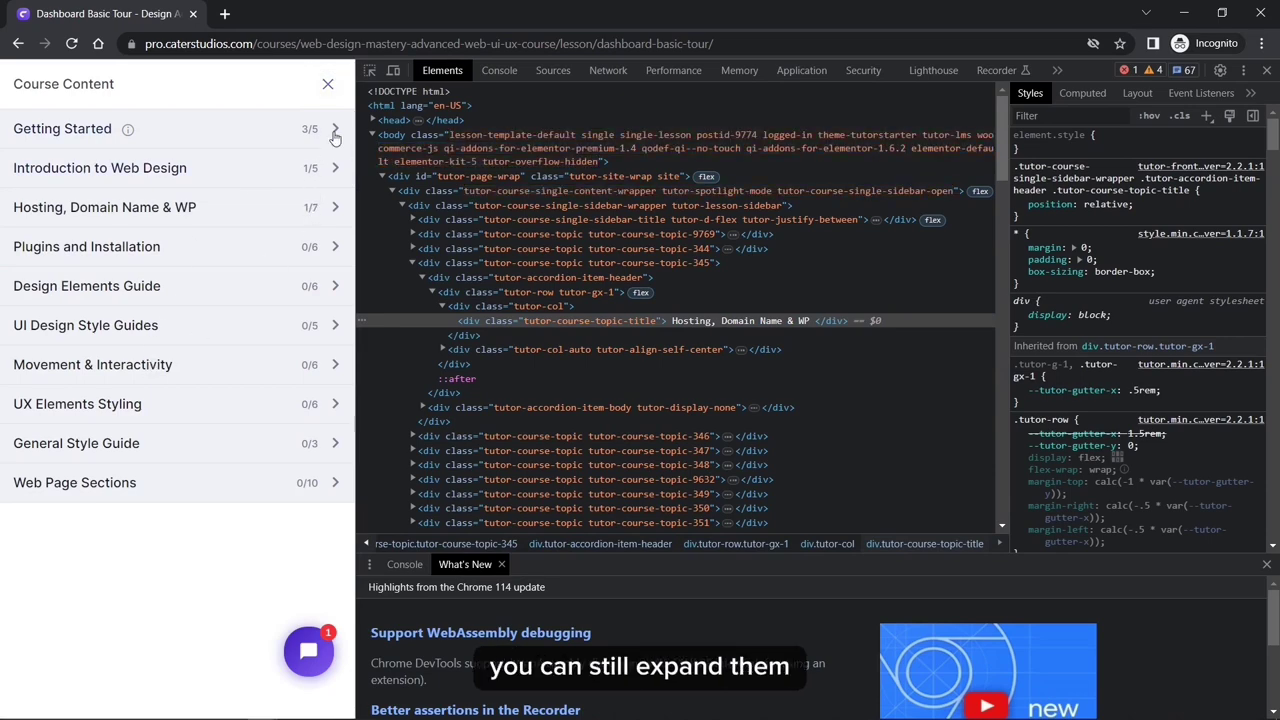
left_click(335, 132)
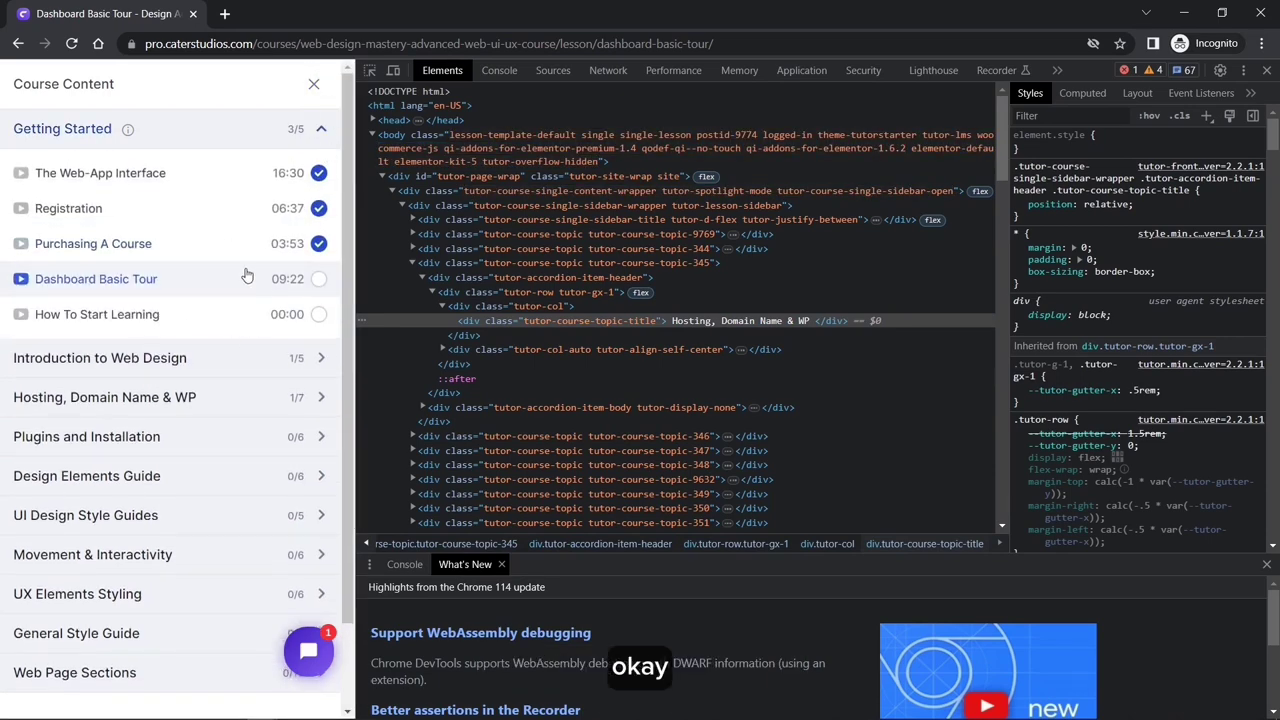
left_click(165, 280)
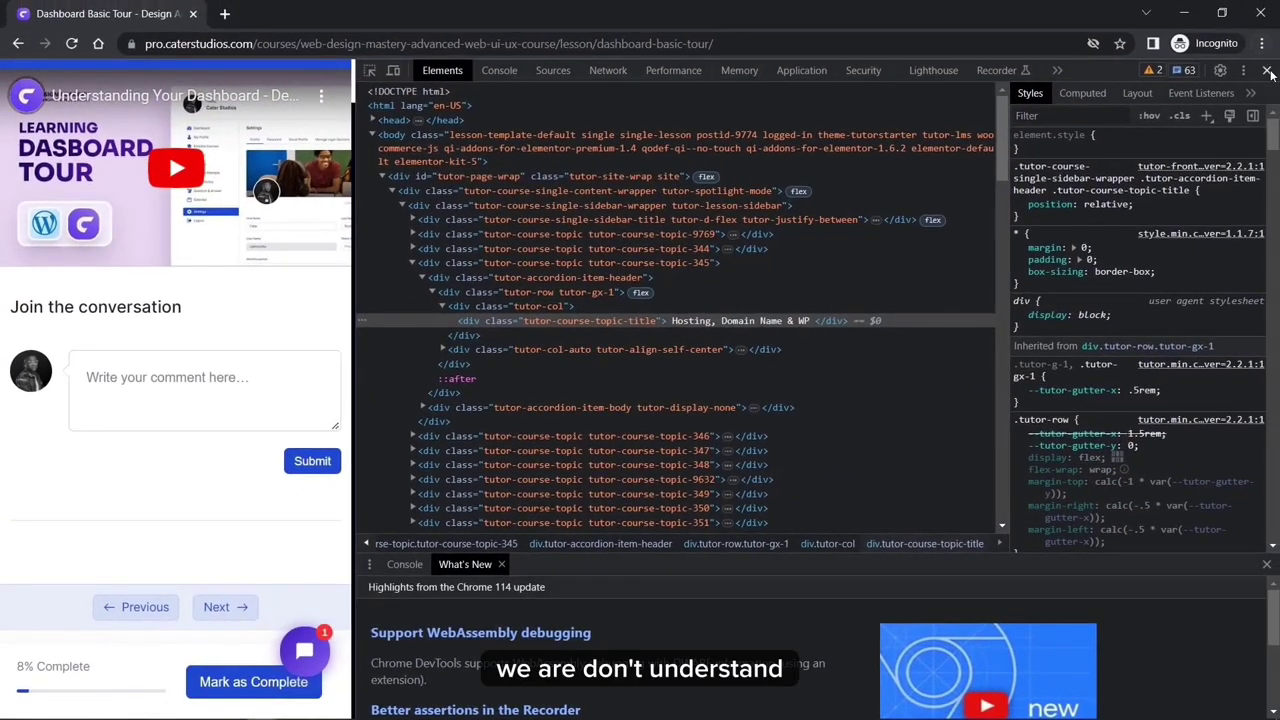
left_click(1268, 71)
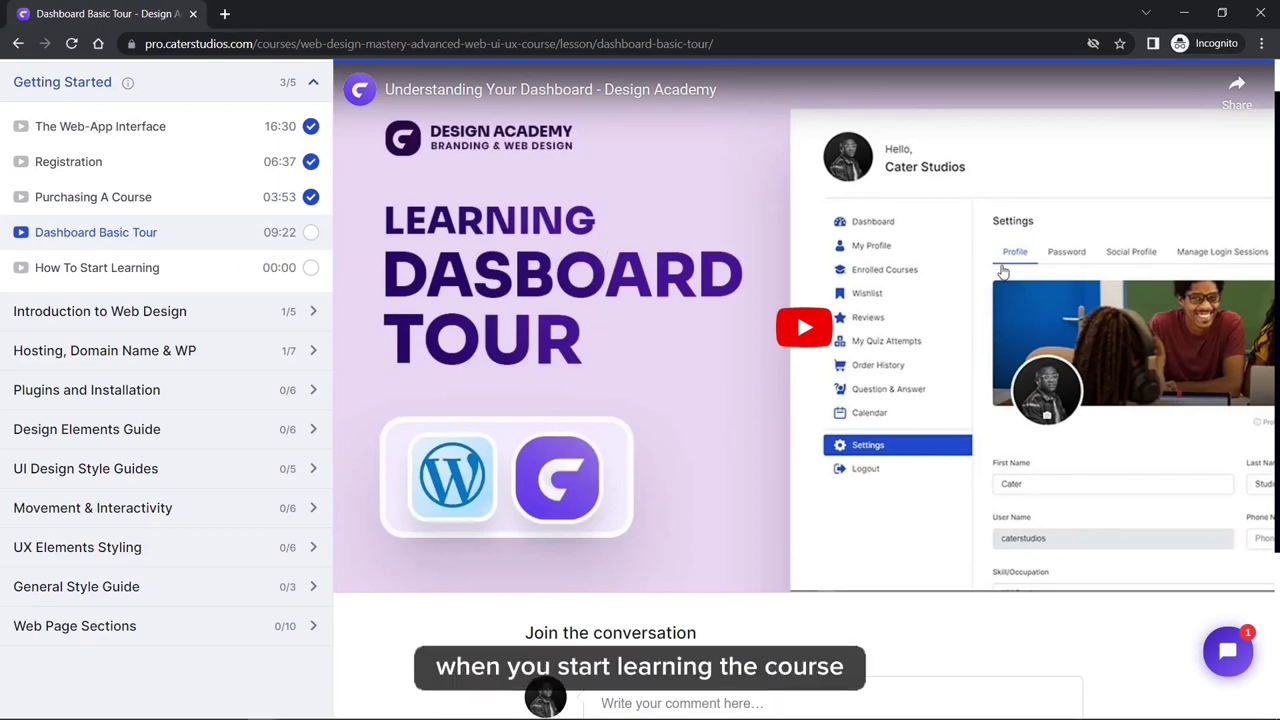
Step: Play and pause the Dashboard Basic Tour video, set quality to 720p, and dismiss More videos
left_click(802, 328)
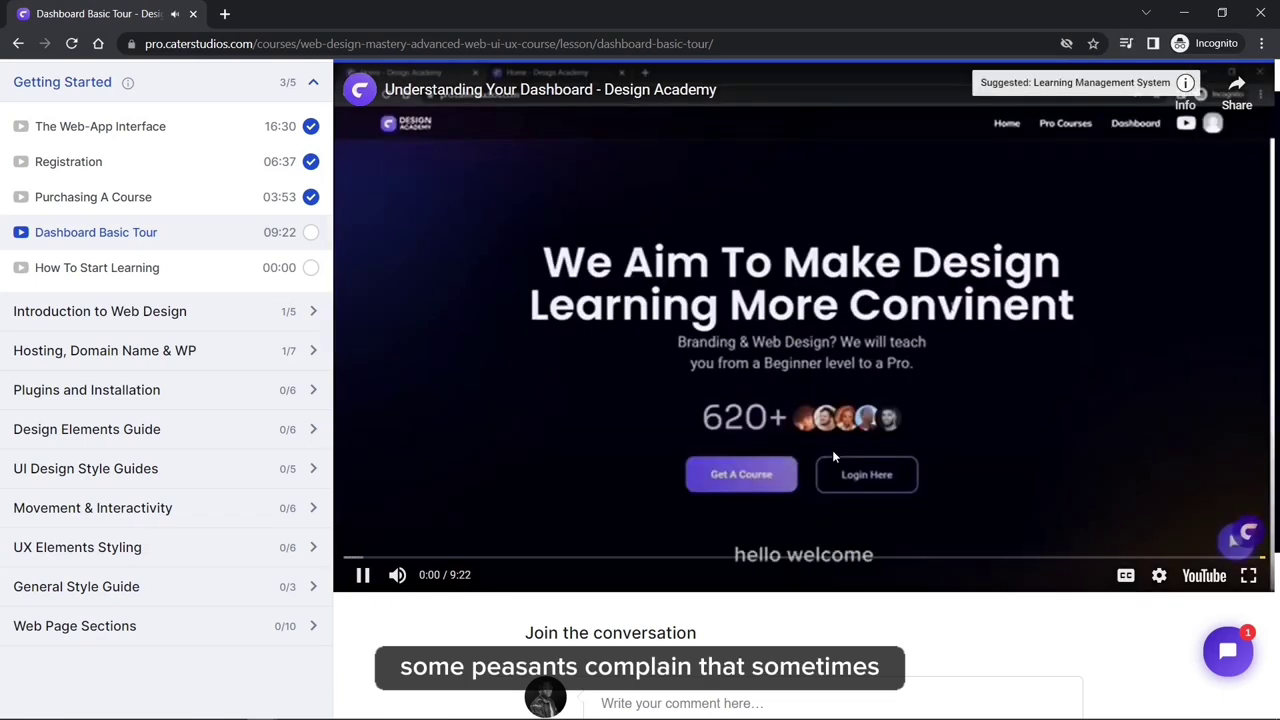
left_click(362, 576)
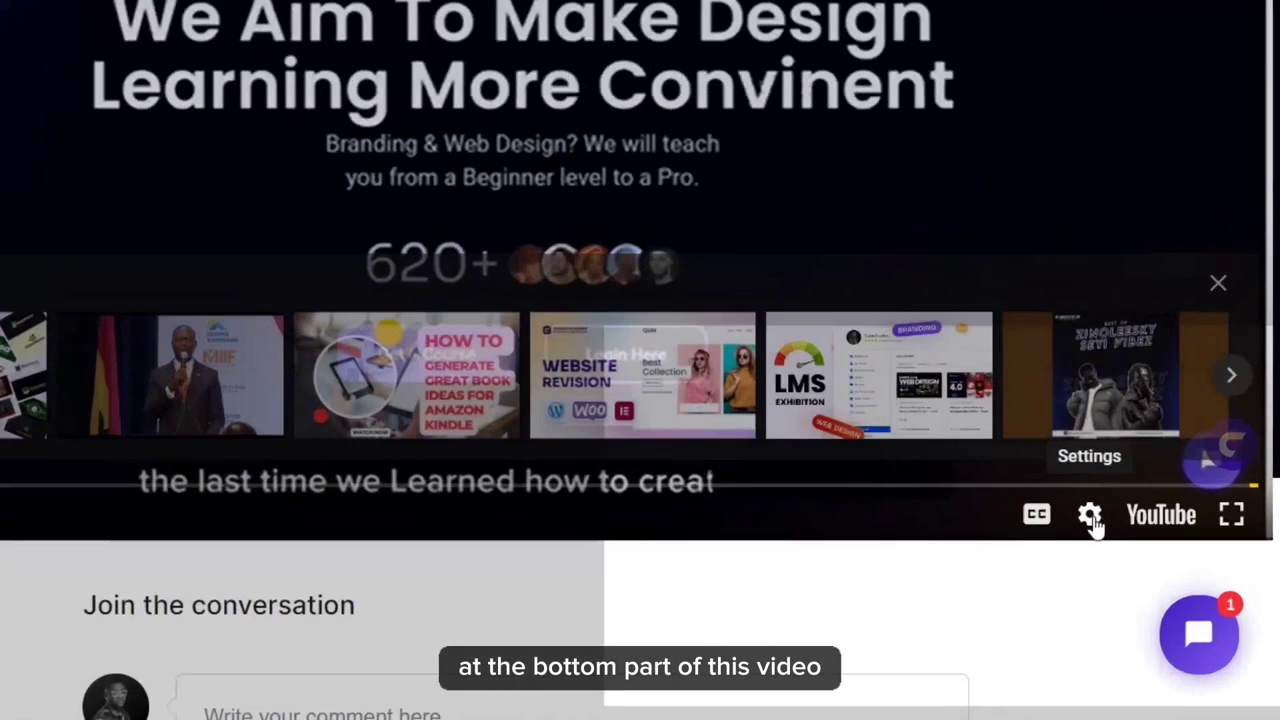
left_click(1090, 515)
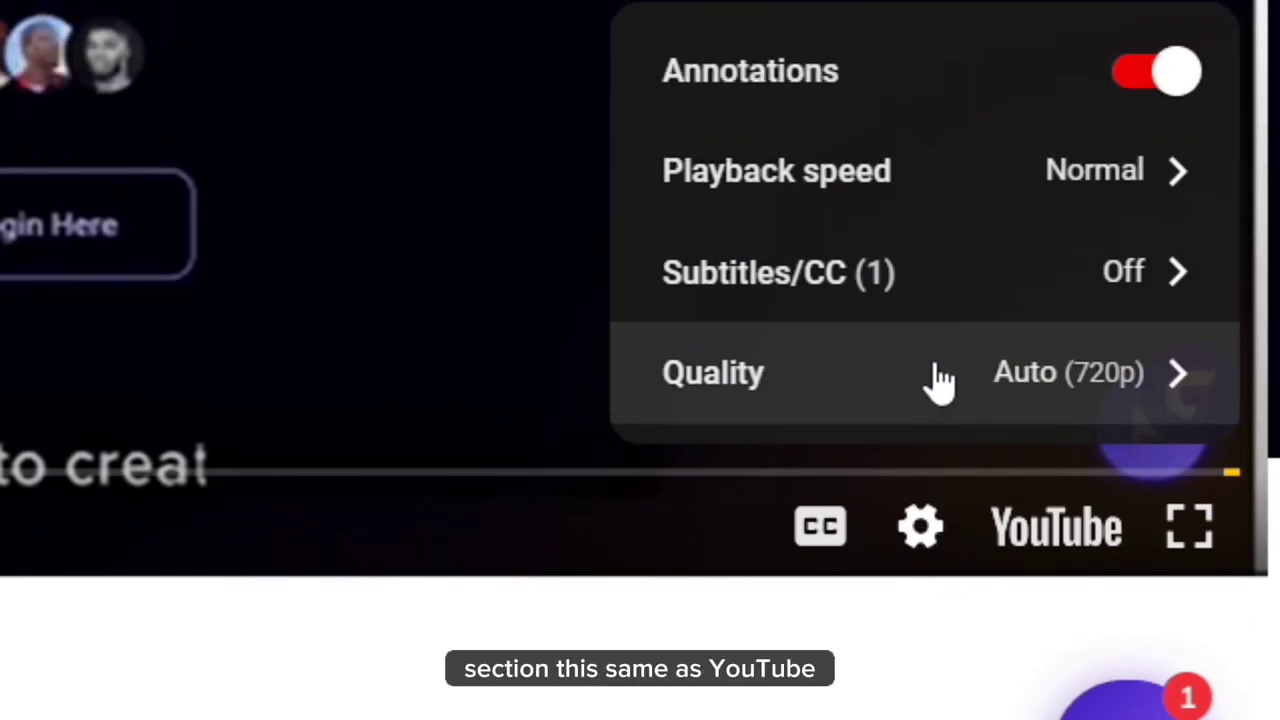
left_click(940, 380)
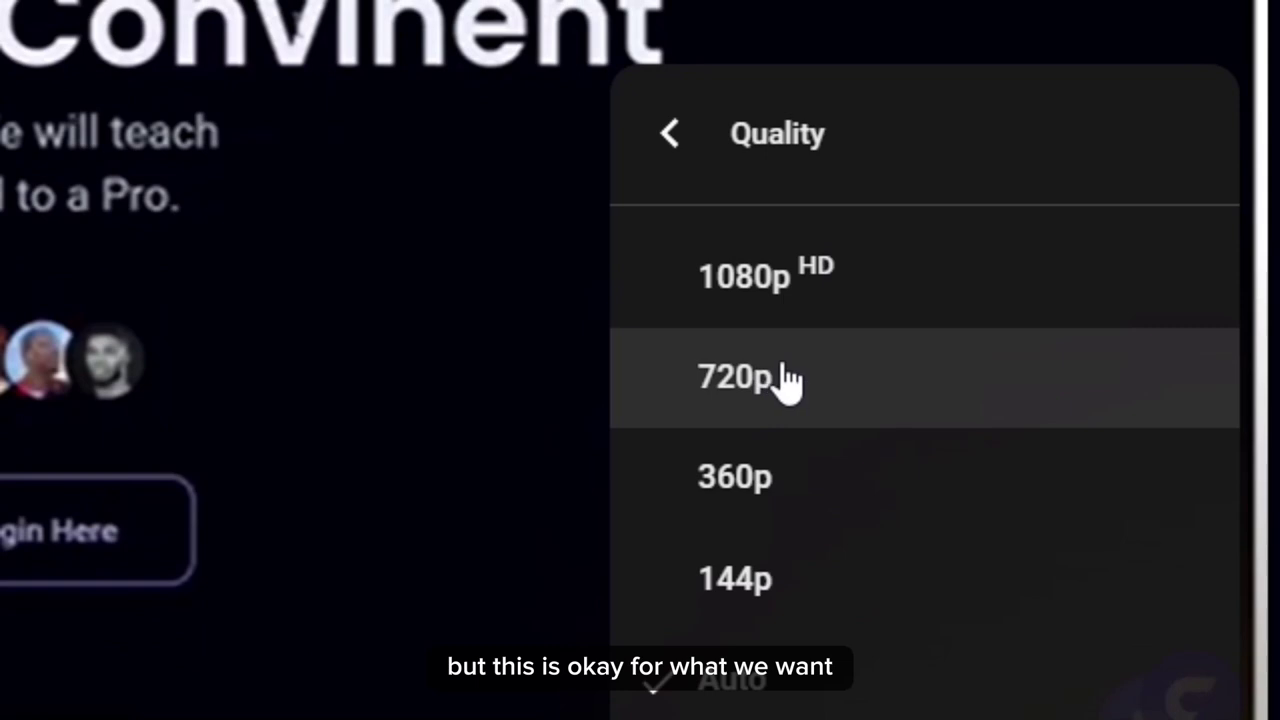
left_click(786, 379)
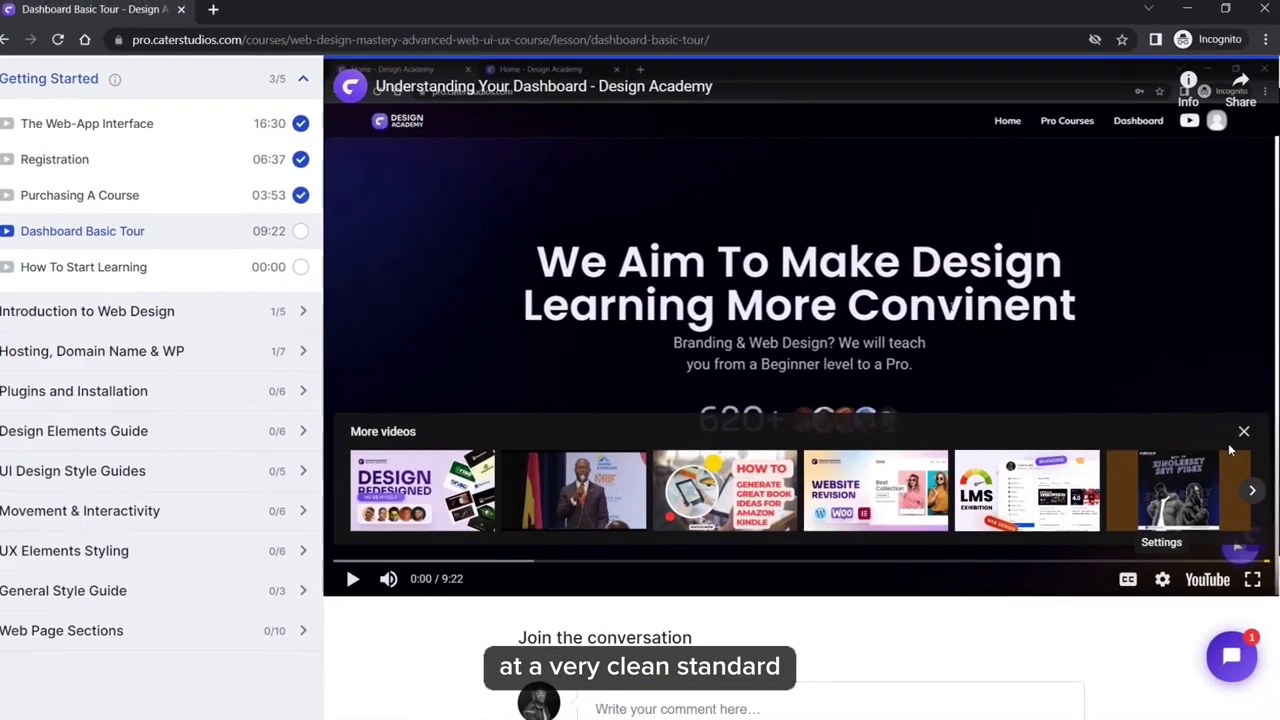
left_click(1243, 431)
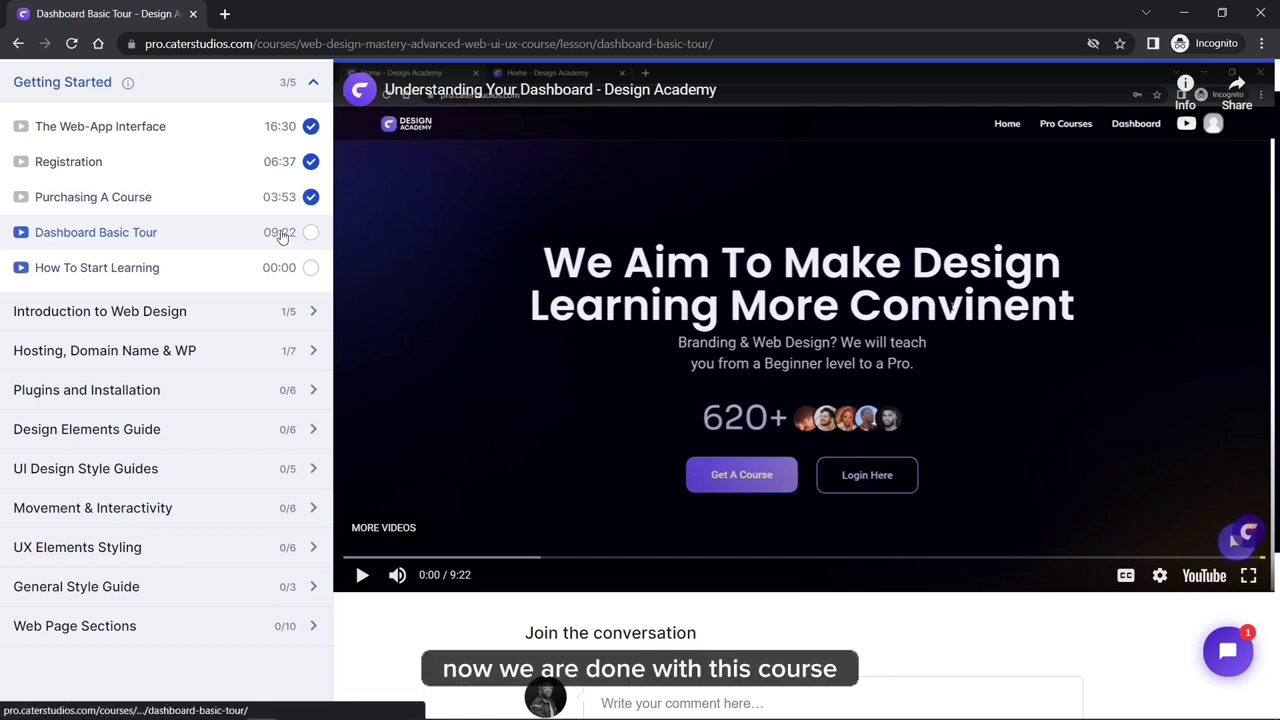
Step: Mark Dashboard Basic Tour as complete and reopen it to confirm its check mark
scroll(800, 247, "up", 1)
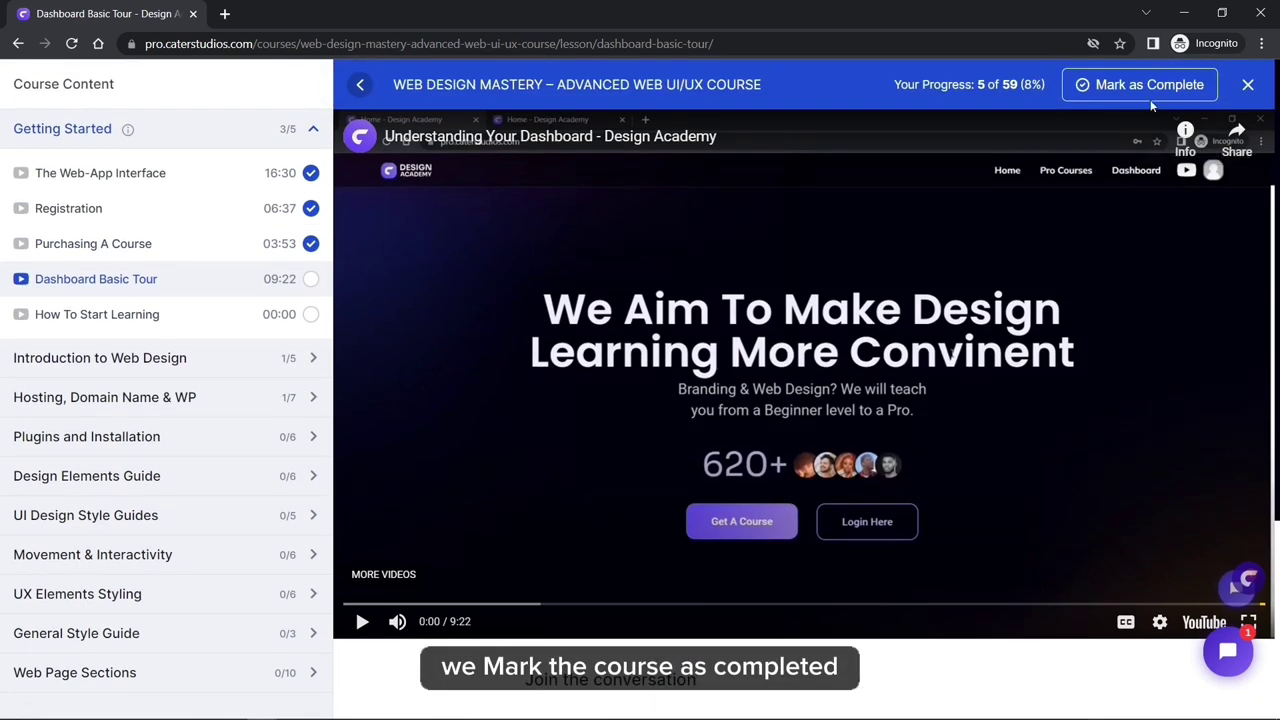
left_click(1125, 85)
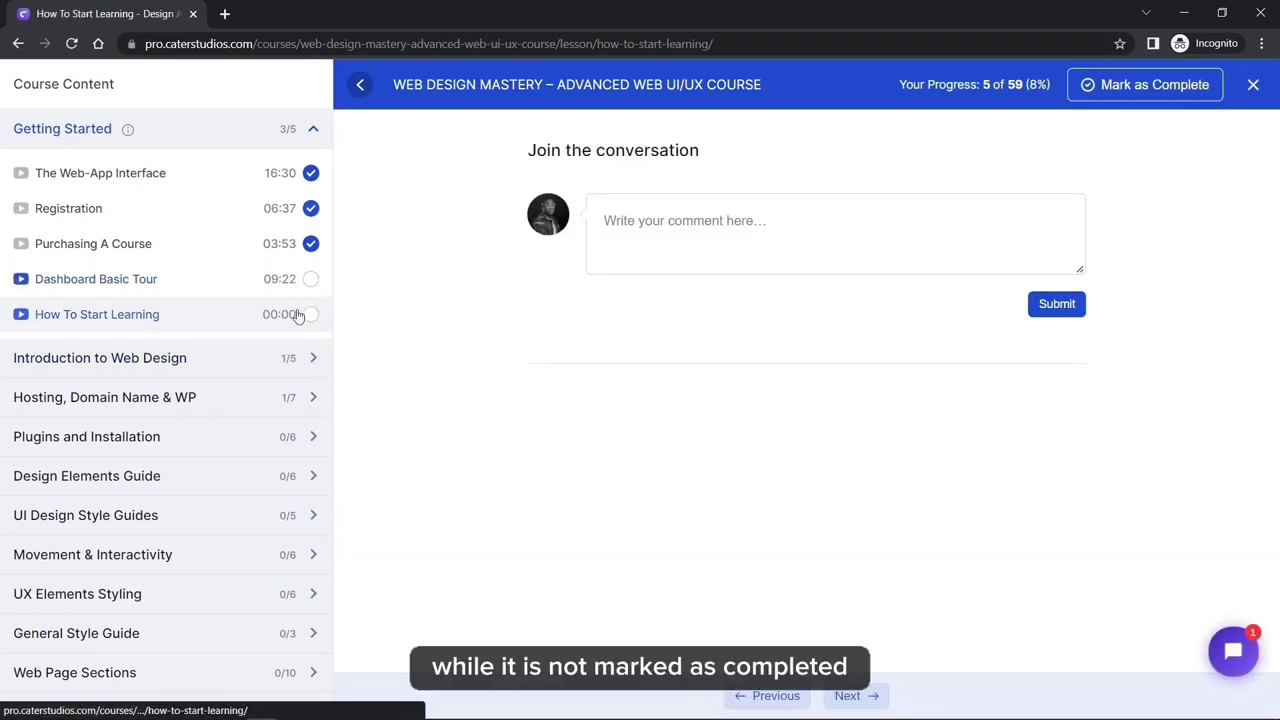
left_click(157, 285)
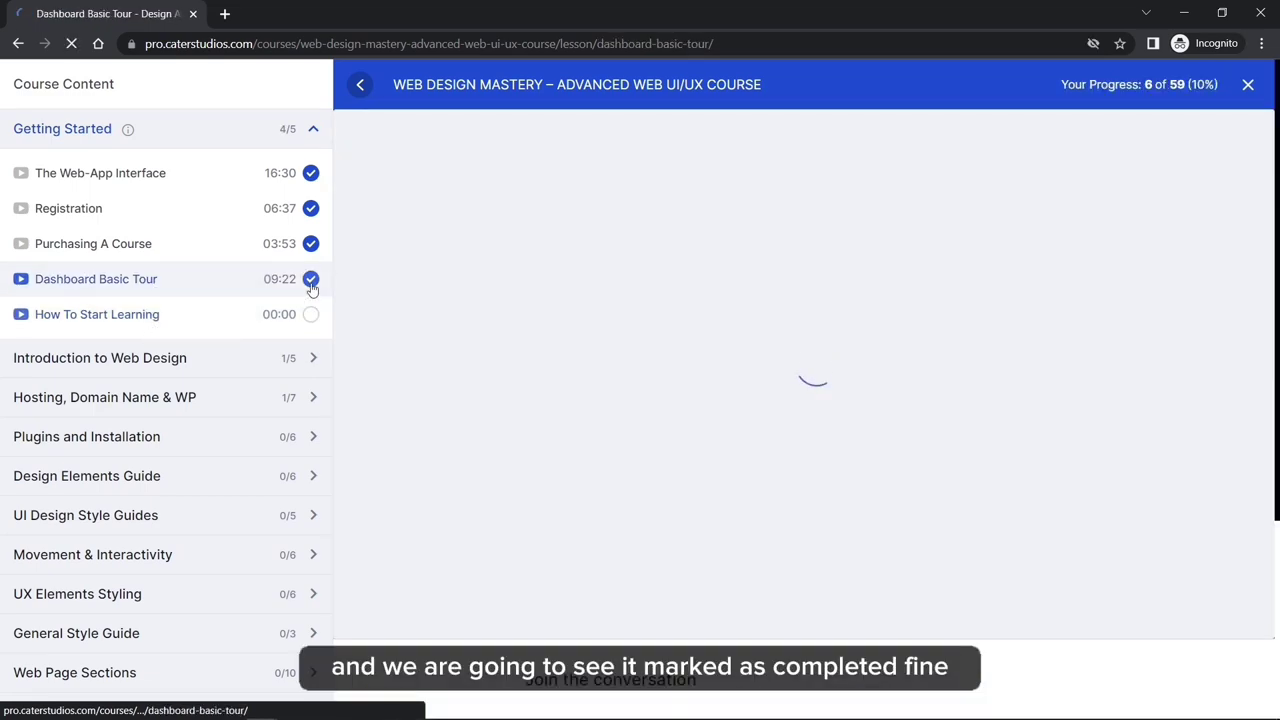
Step: Visit the How To Start Learning lesson, then return to Dashboard Basic Tour
scroll(320, 414, "down", 1)
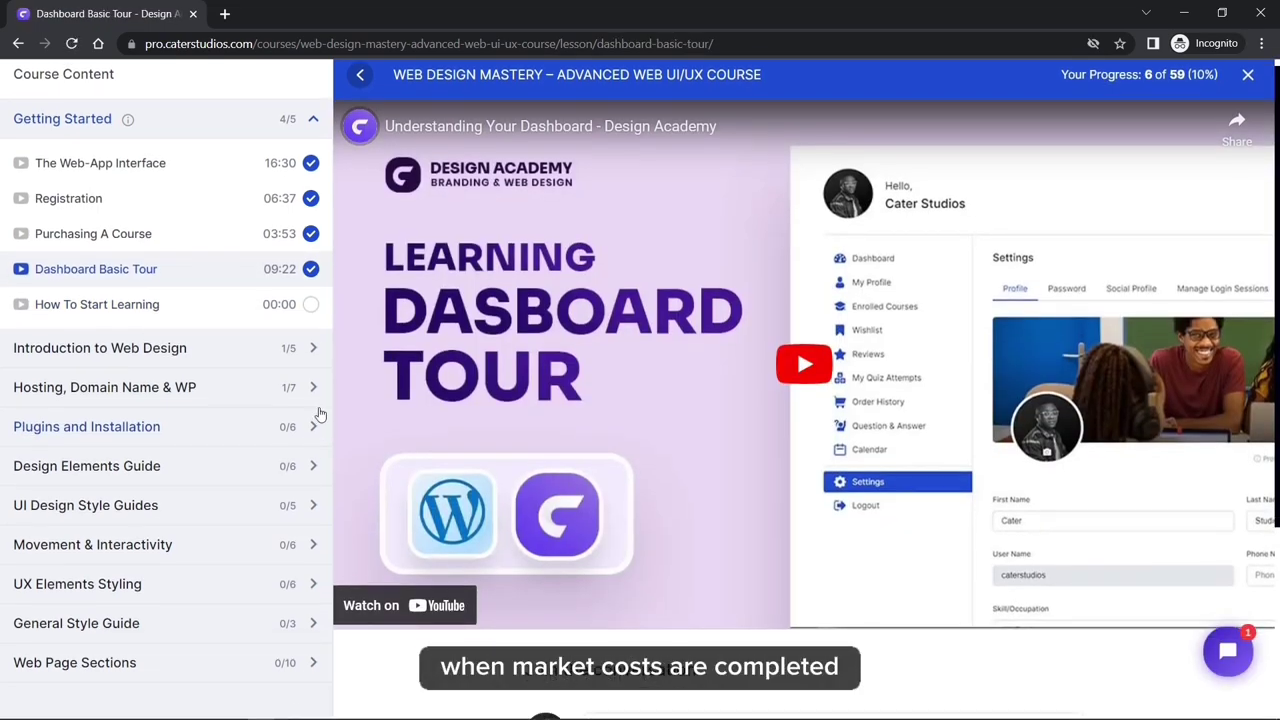
scroll(316, 340, "up", 1)
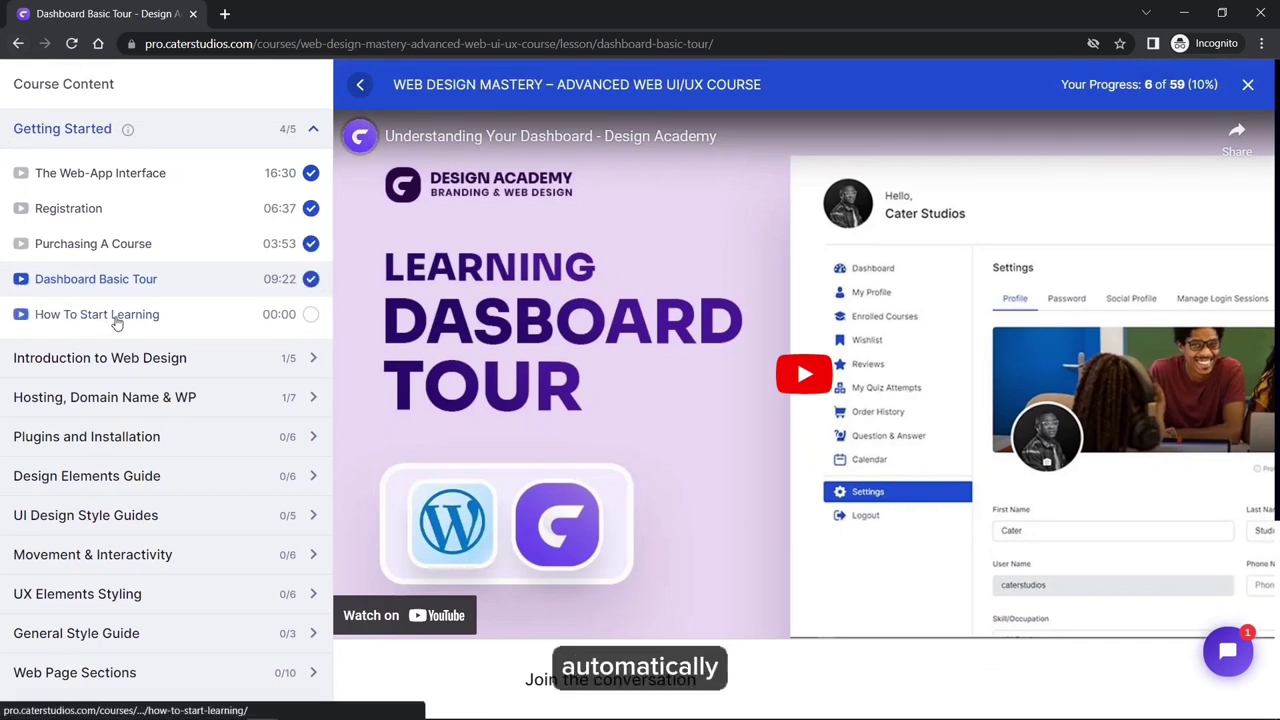
left_click(116, 316)
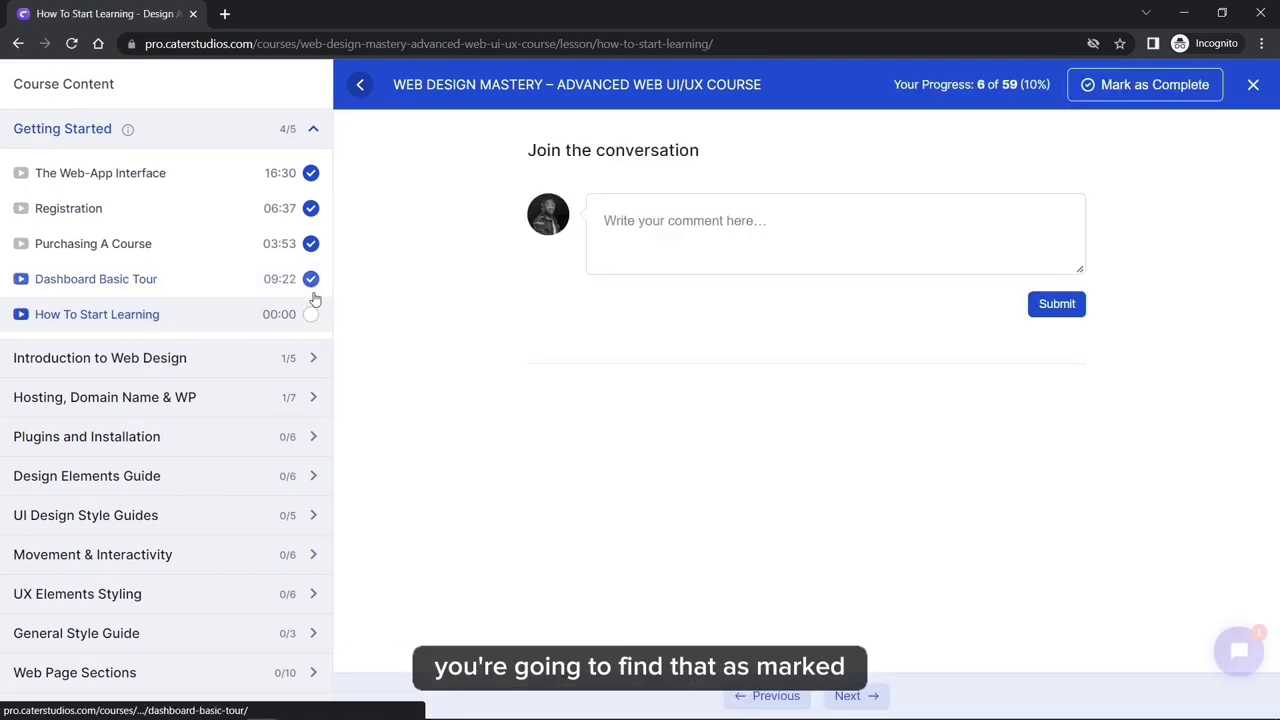
left_click(177, 292)
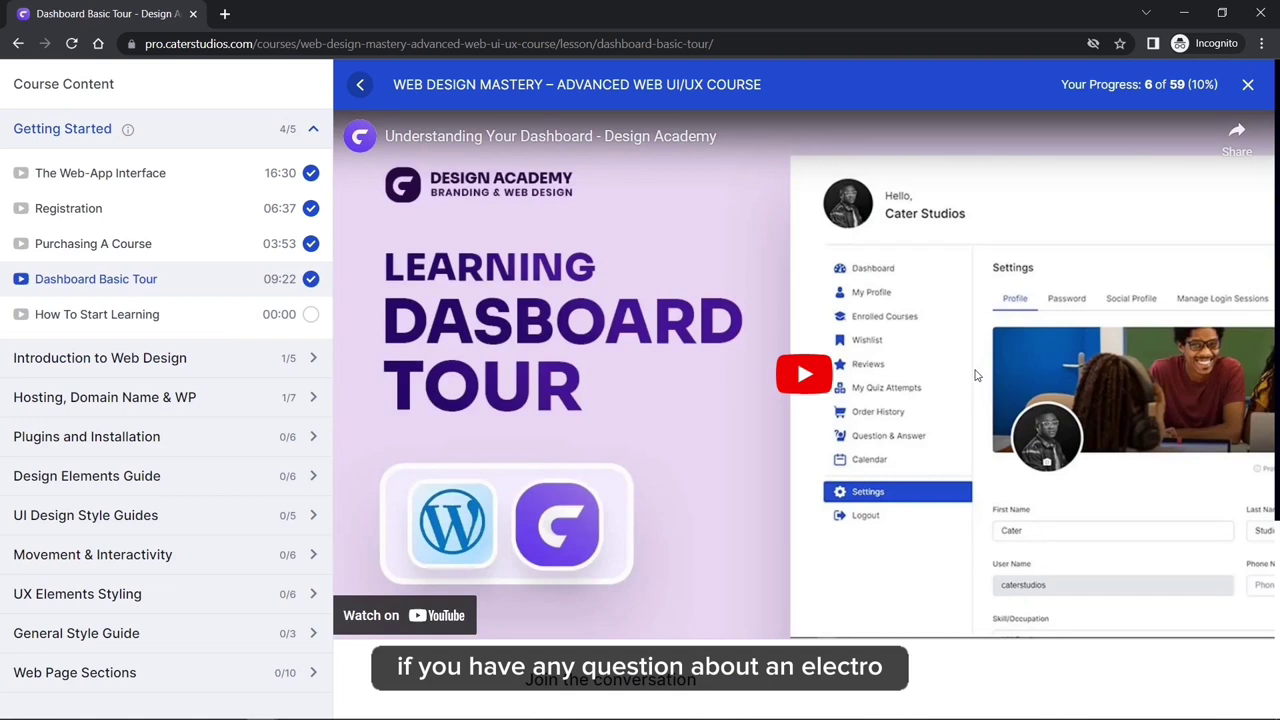
Step: Click into the lesson's comment box to begin writing a question
scroll(867, 565, "down", 2)
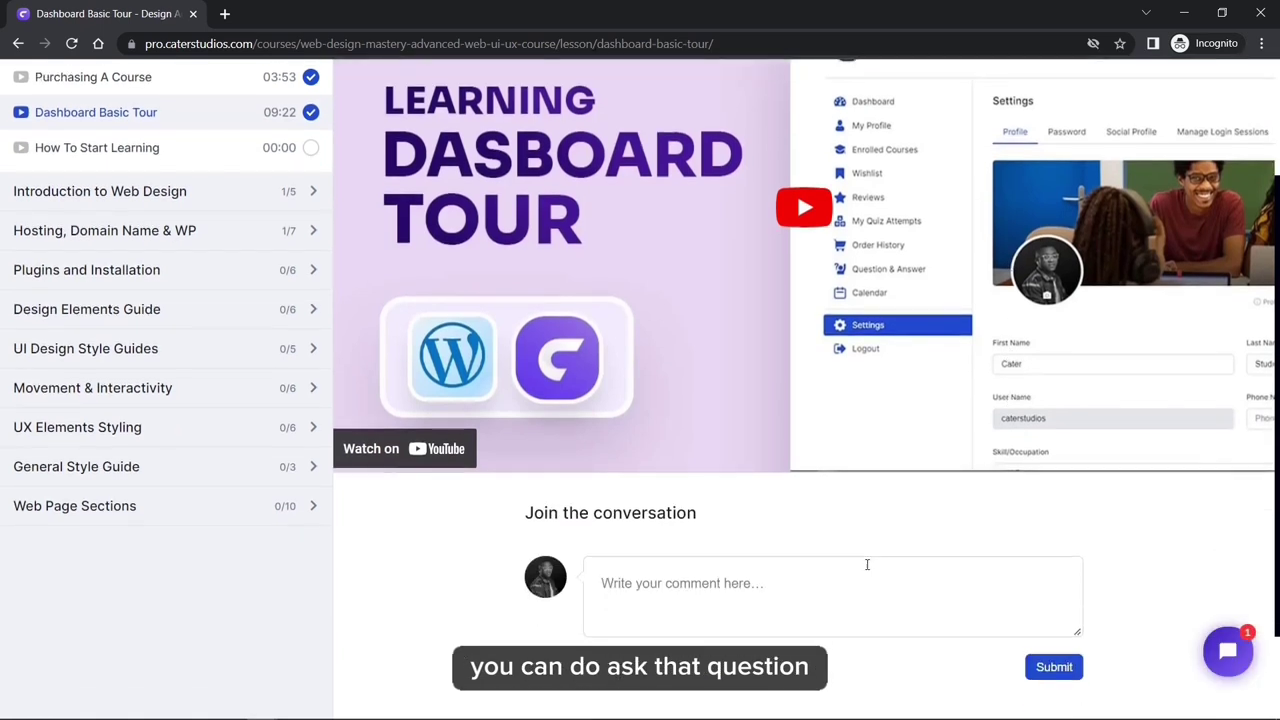
left_click(630, 584)
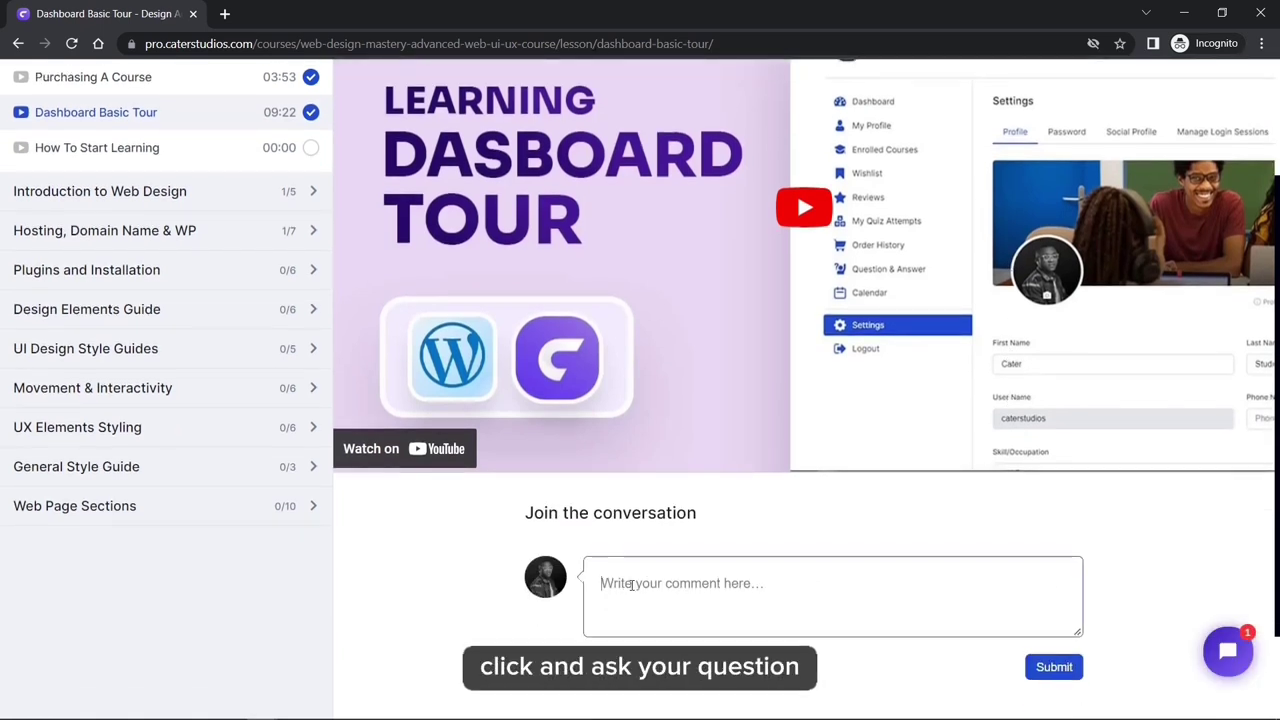
scroll(910, 480, "up", 2)
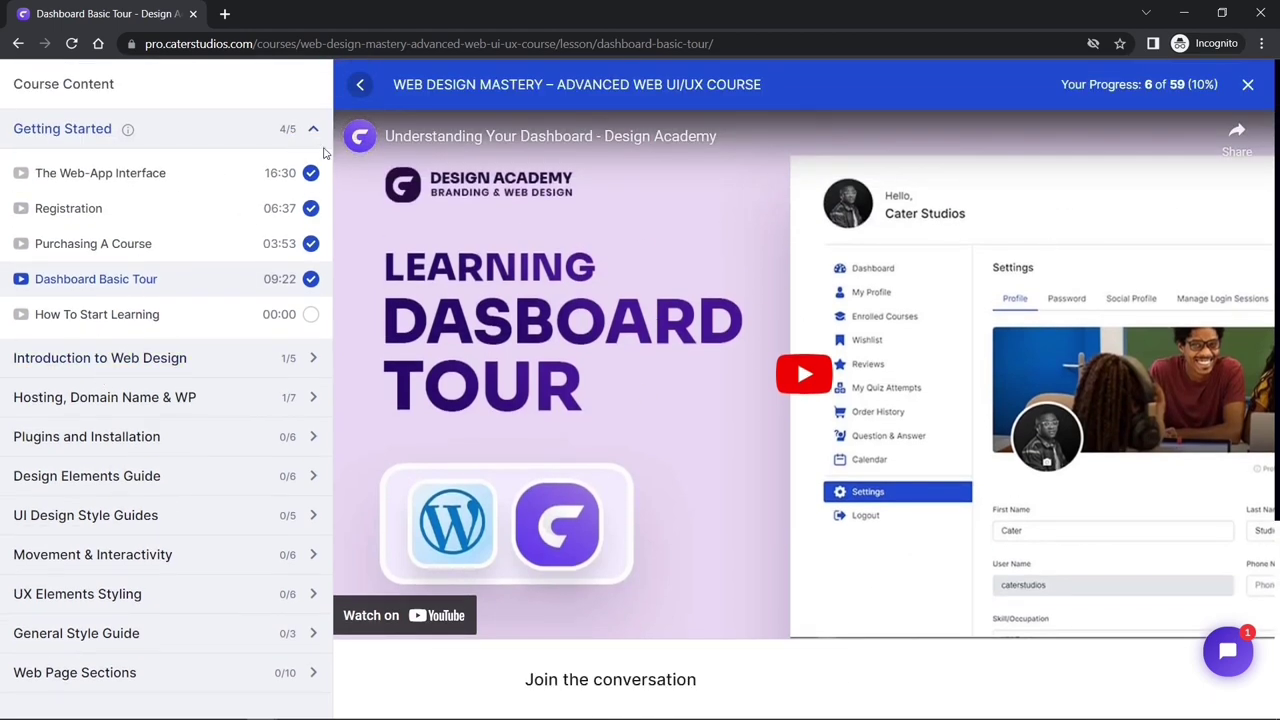
Step: Collapse Getting Started, expand Introduction to Web Design and Hosting, and open the Interactive Quiz
left_click(313, 129)
left_click(311, 177)
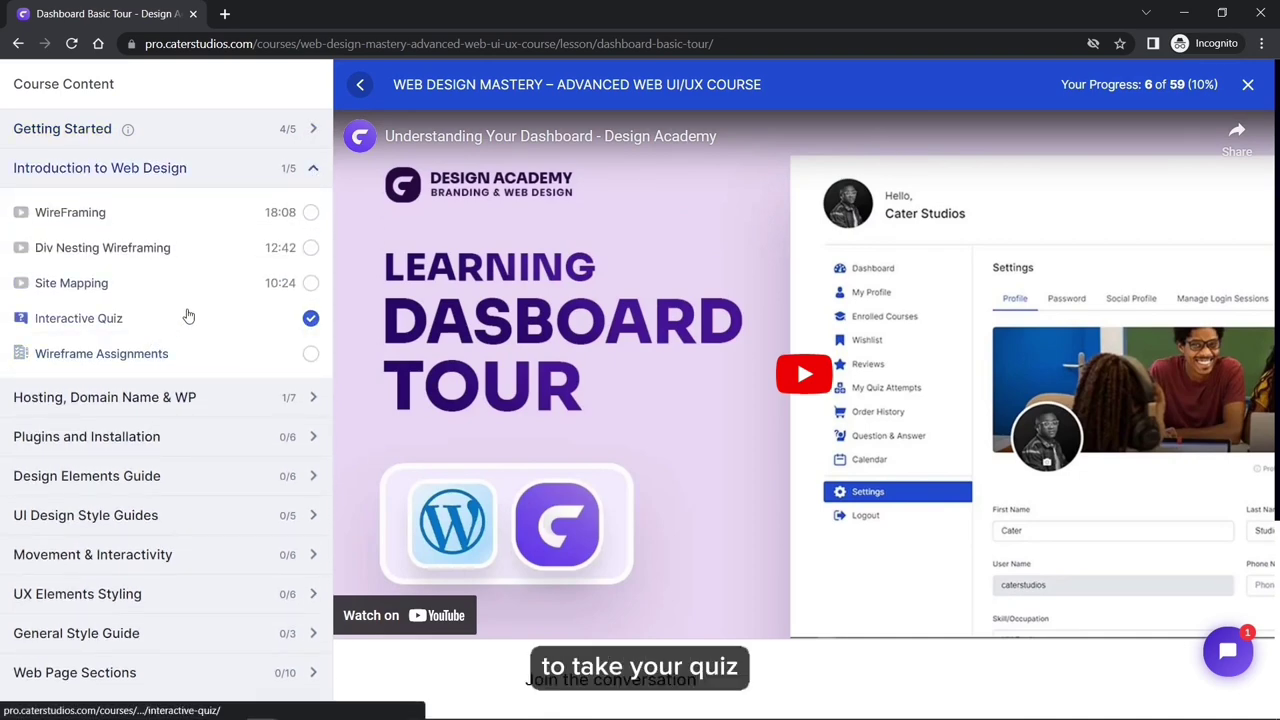
scroll(186, 318, "down", 2)
left_click(305, 210)
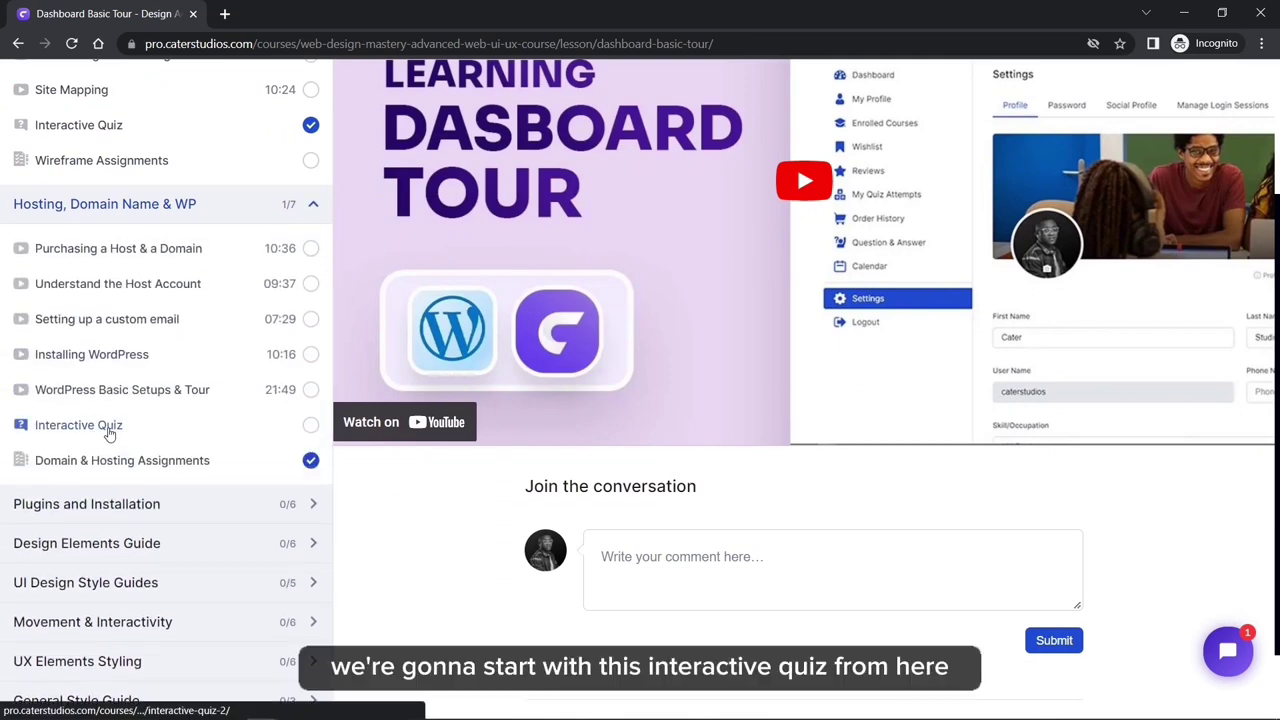
scroll(110, 432, "up", 2)
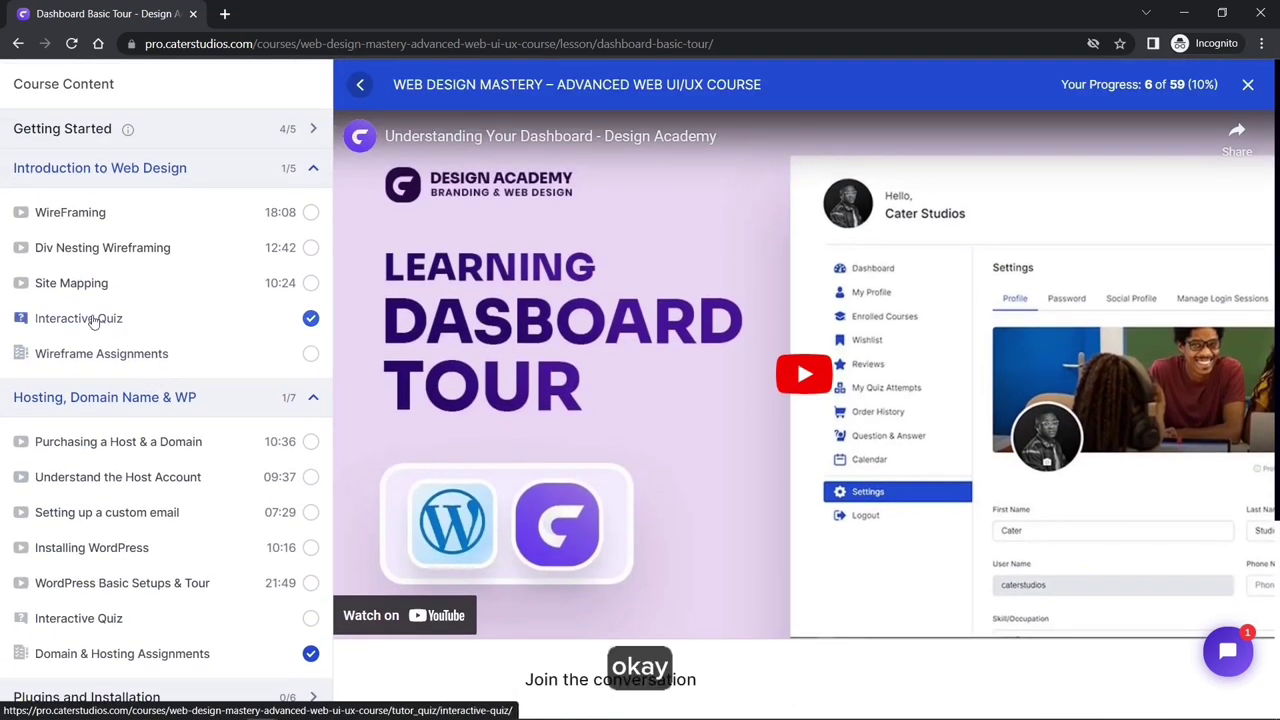
left_click(94, 320)
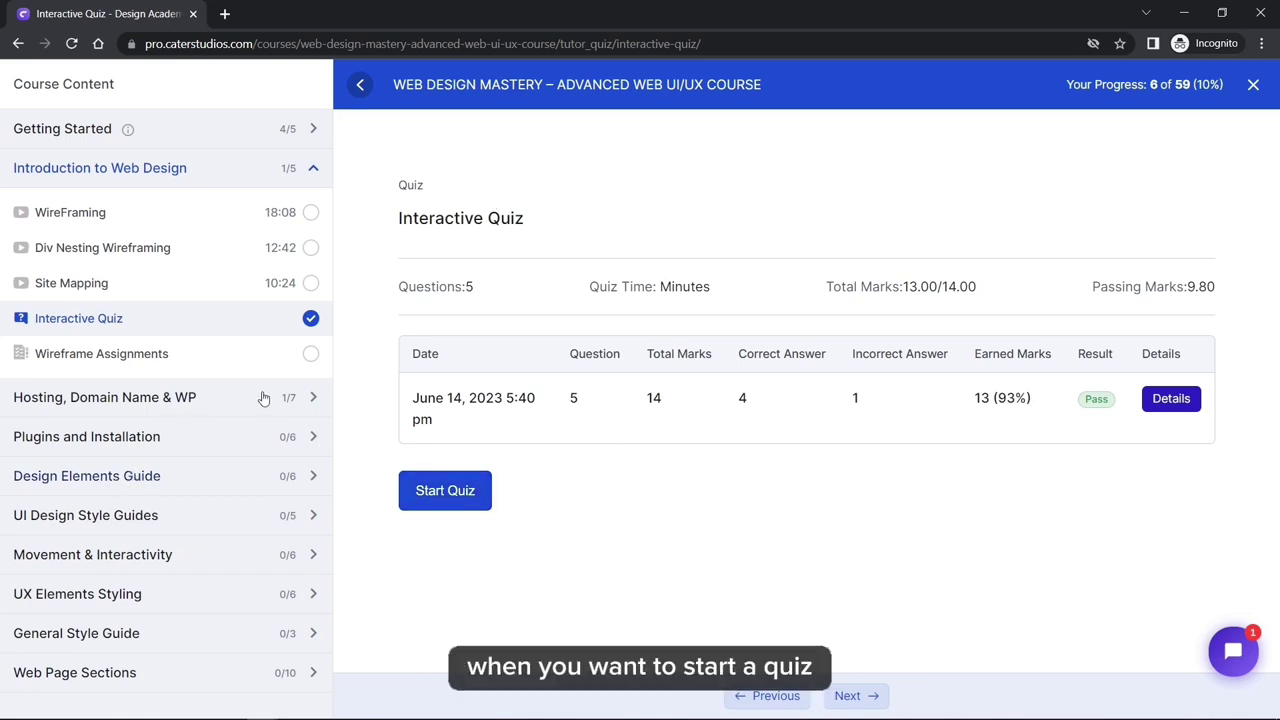
Step: Preview the Interactive Quiz in the Hosting, Domain Name & WP section
left_click(318, 397)
left_click(90, 620)
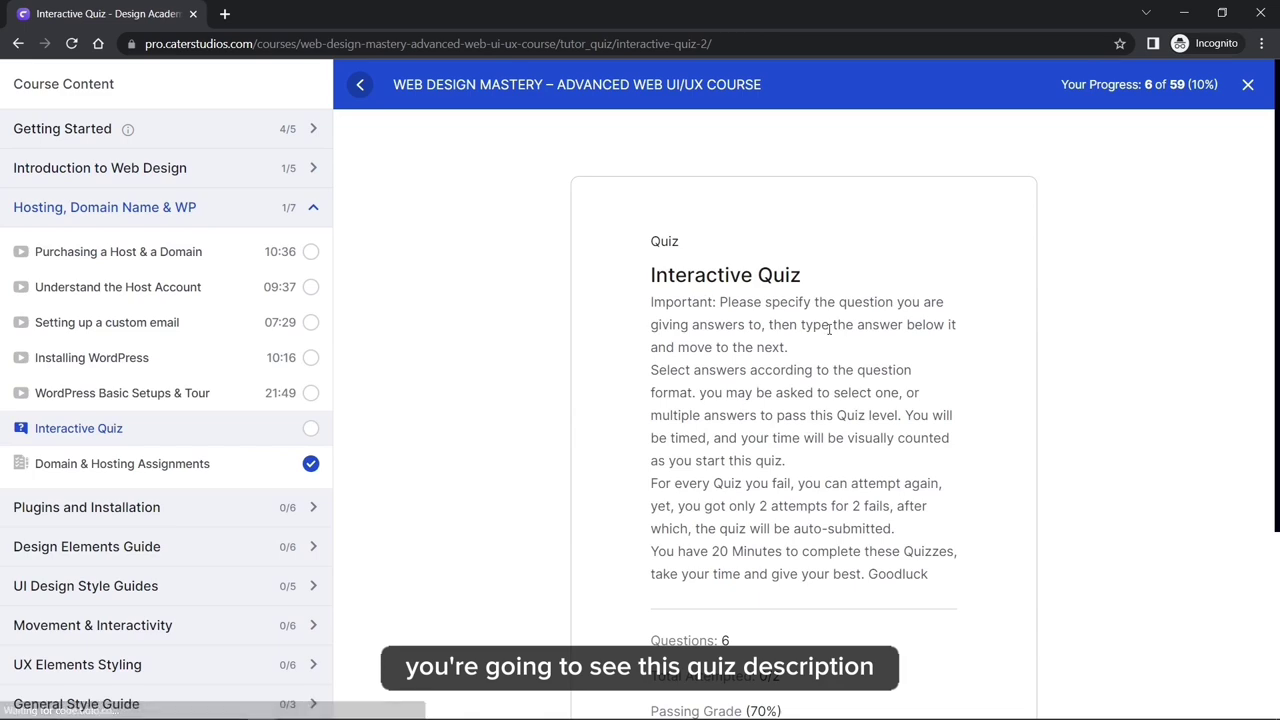
scroll(762, 580, "down", 2)
scroll(755, 620, "down", 2)
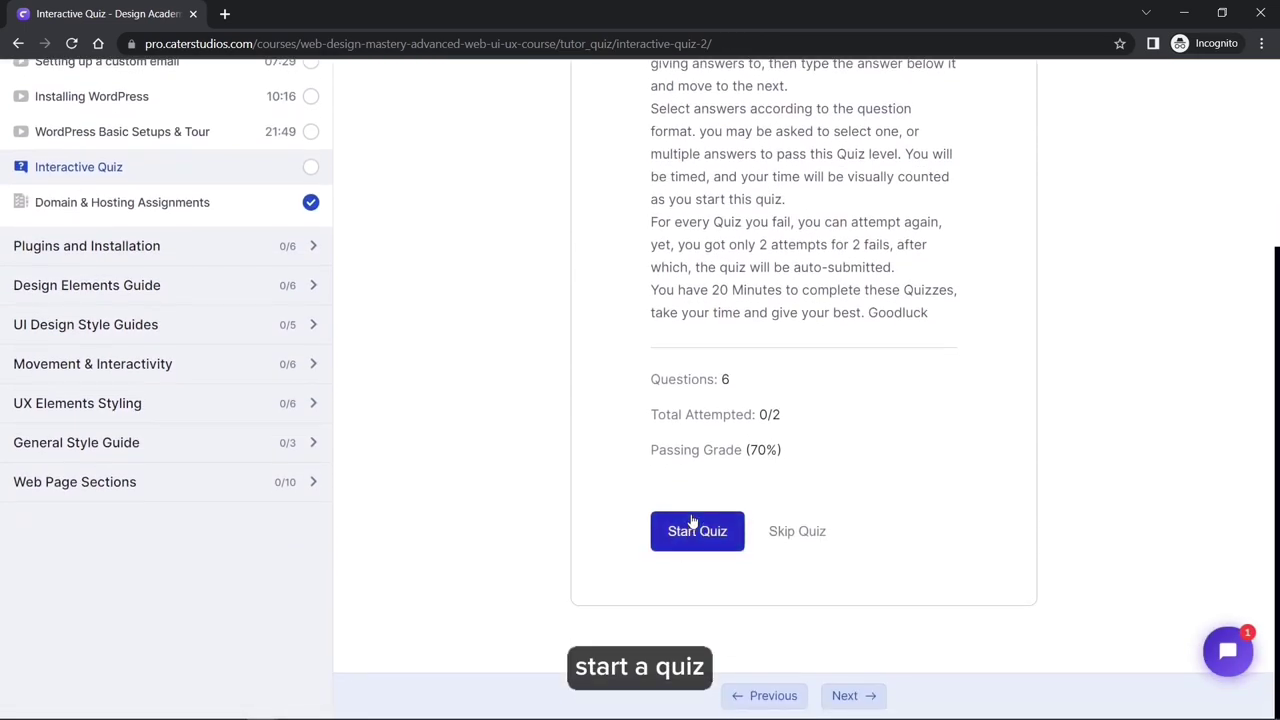
scroll(197, 255, "up", 3)
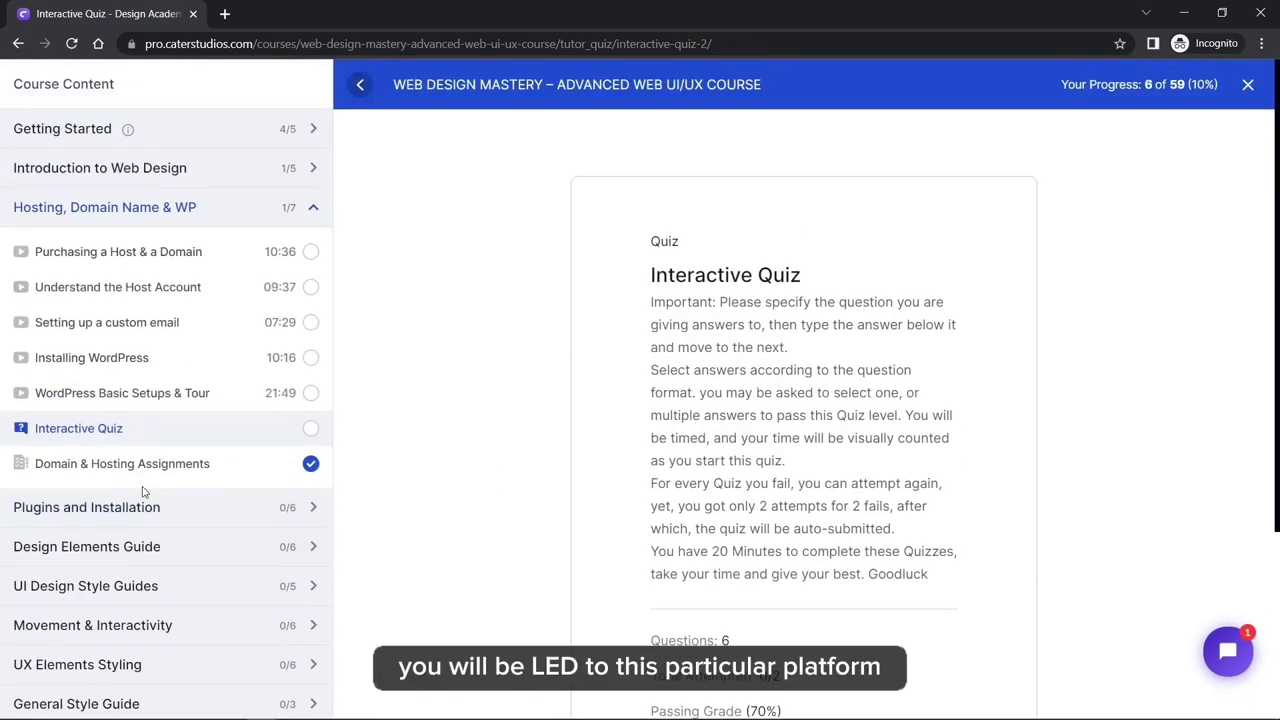
Step: Return to the Introduction to Web Design Interactive Quiz and start attempt 2 of 2
left_click(268, 178)
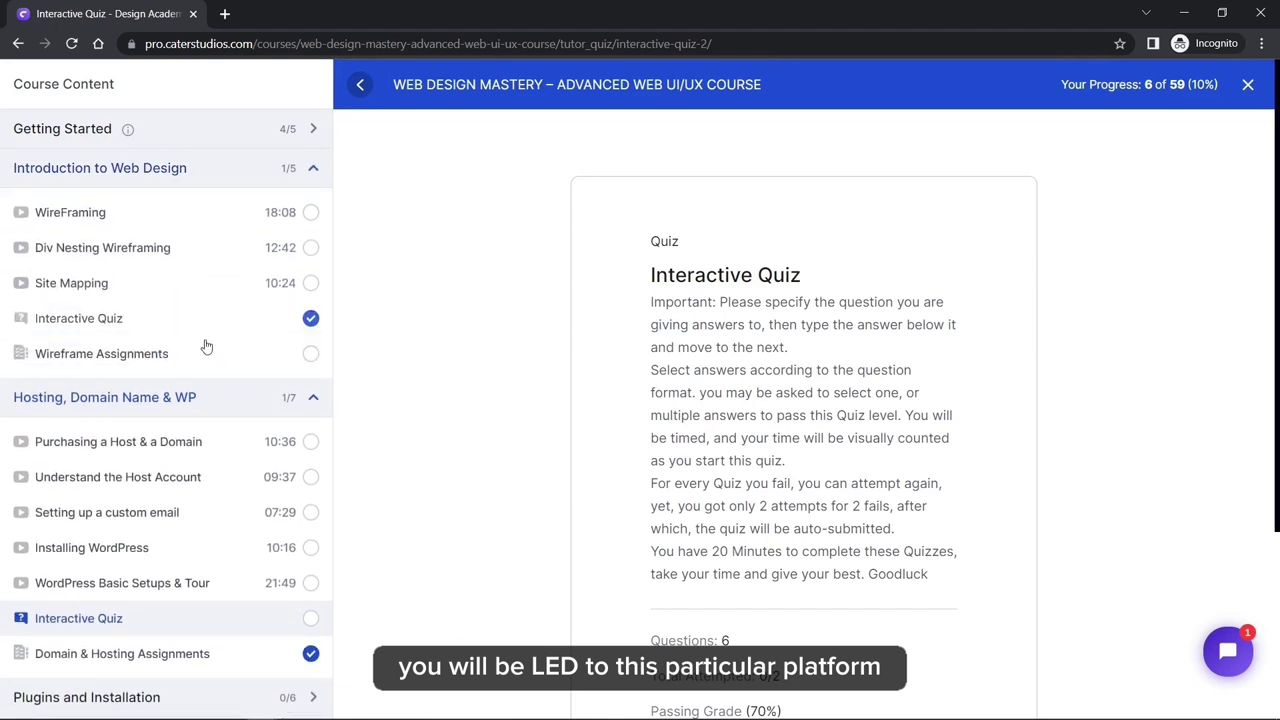
left_click(150, 322)
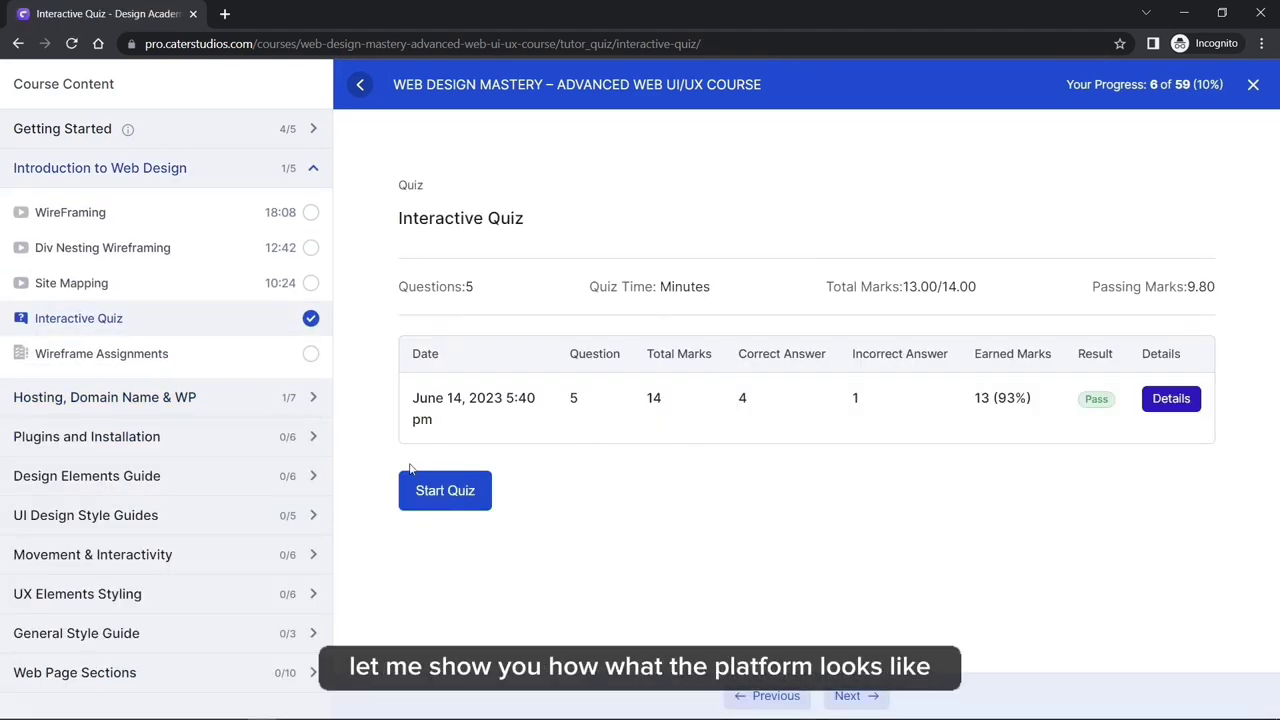
left_click(462, 496)
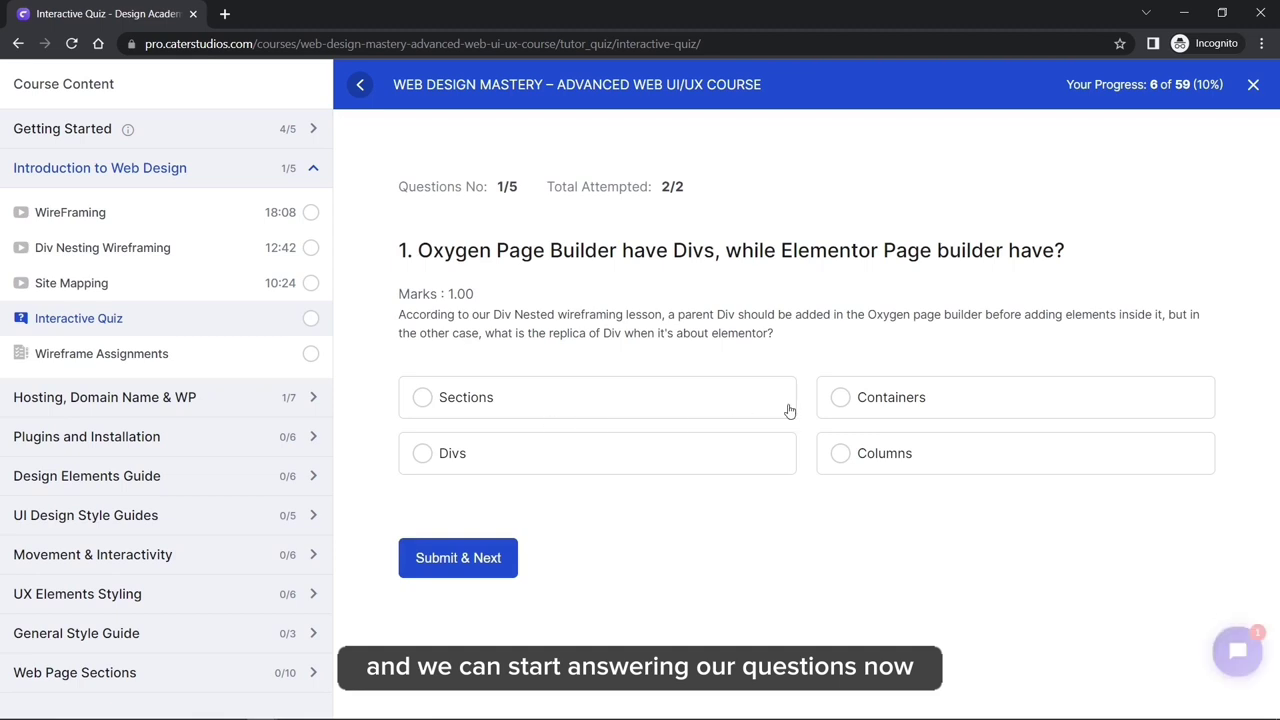
Step: Answer question 1 with Sections and question 2 with False, submitting each
left_click(504, 409)
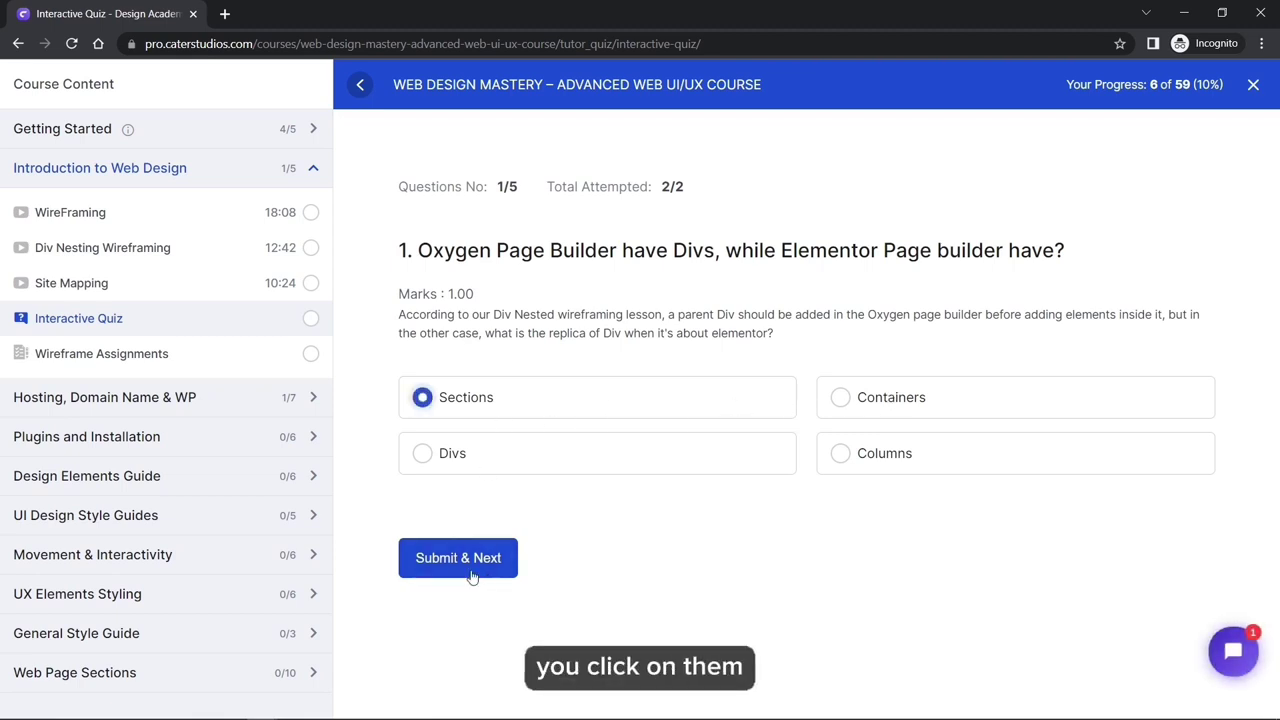
left_click(502, 557)
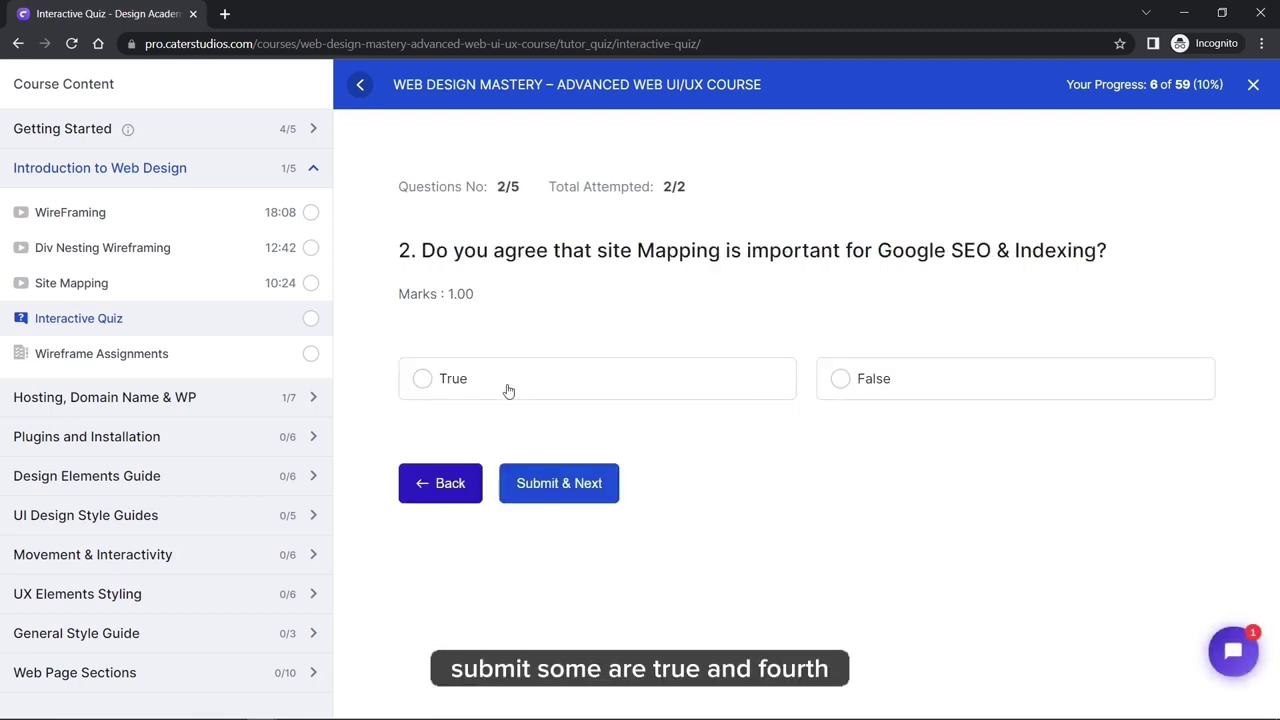
left_click(884, 392)
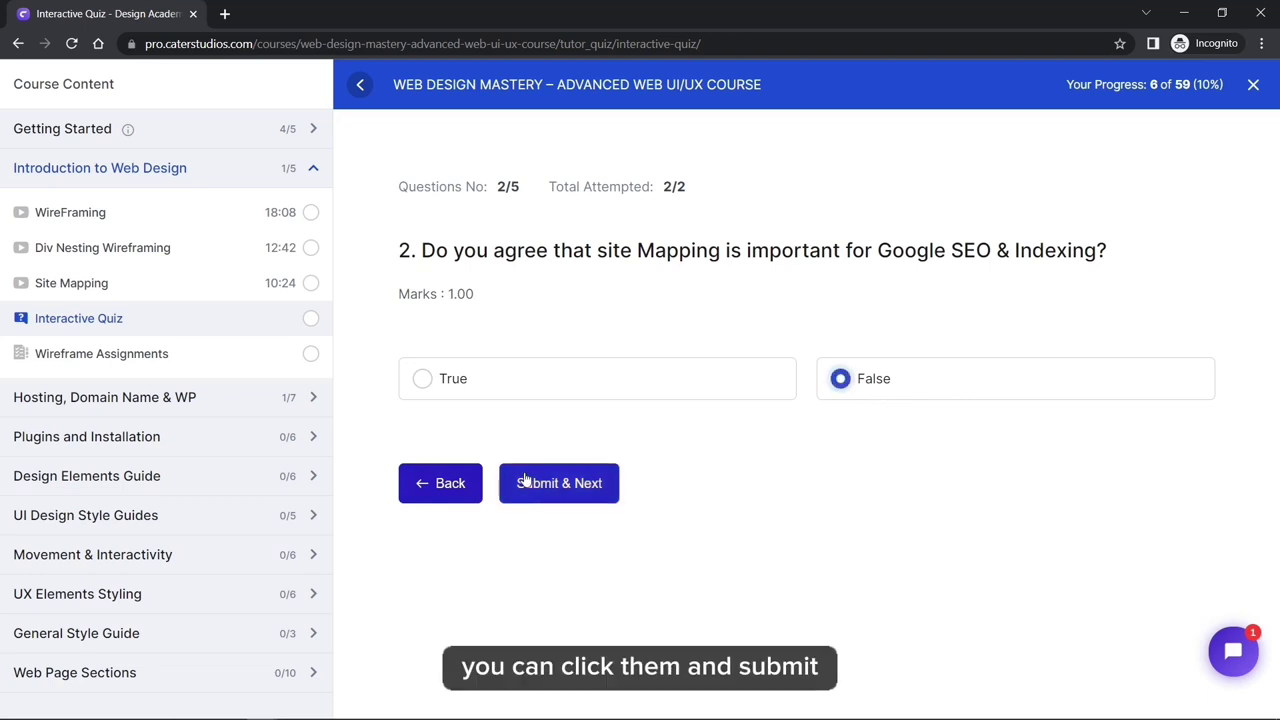
left_click(529, 483)
Step: Choose the Figma logo for question 3, submit it, and drag an item in question 4's site map ordering
scroll(814, 466, "down", 3)
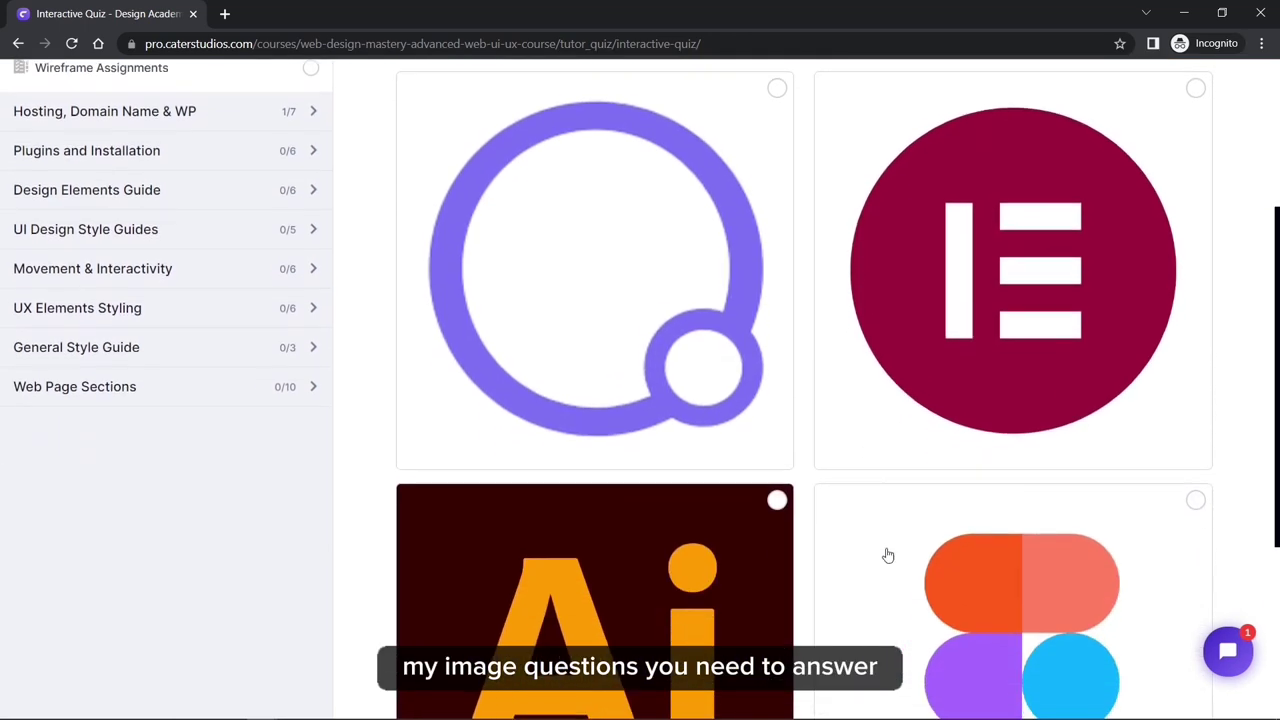
left_click(1062, 603)
scroll(910, 385, "down", 3)
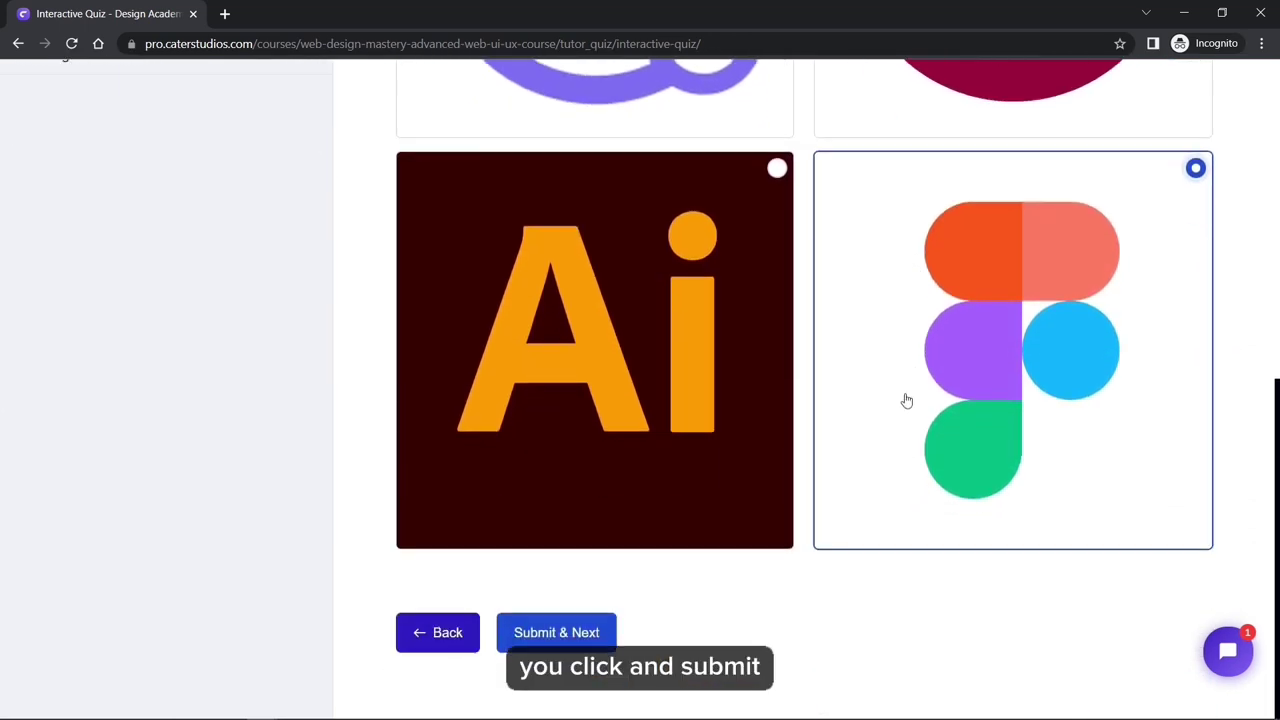
left_click(580, 634)
mouse_move(621, 388)
left_mouse_down()
mouse_move(620, 486)
mouse_move(630, 370)
left_mouse_up()
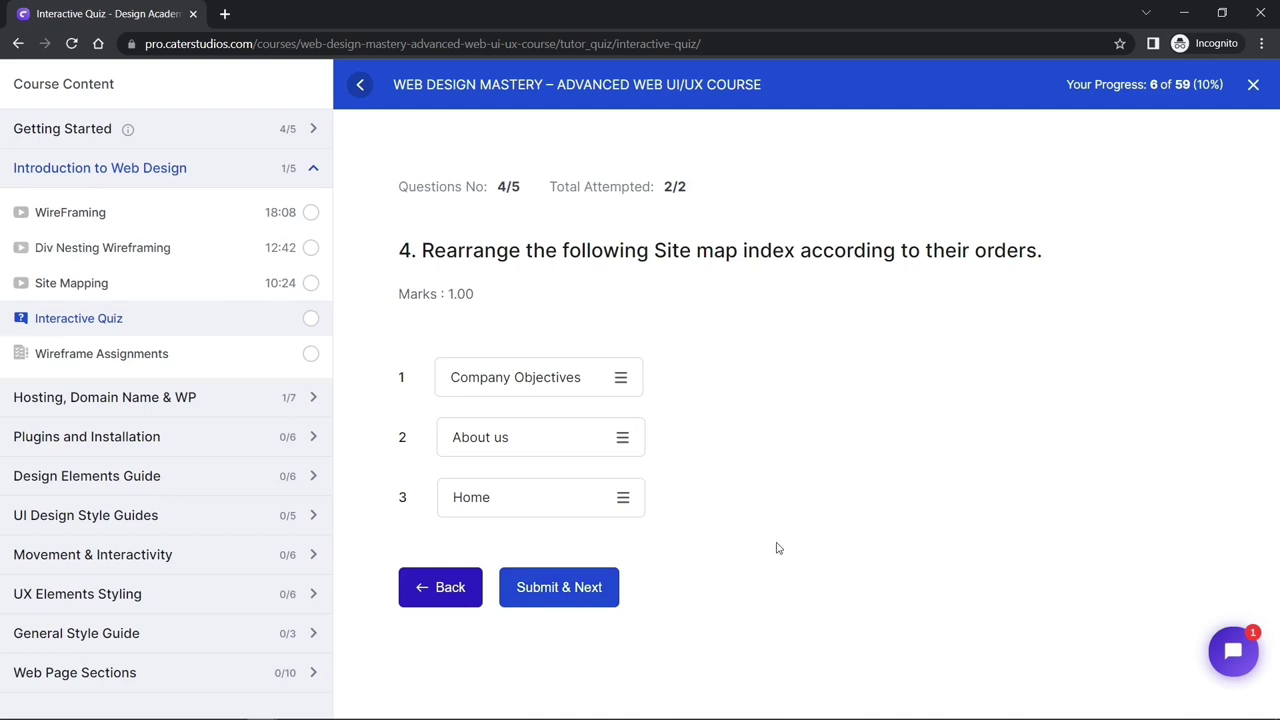
Step: Submit question 4, place Form Field, Image element and heading Text in question 5's slots, and submit the quiz
left_click(585, 595)
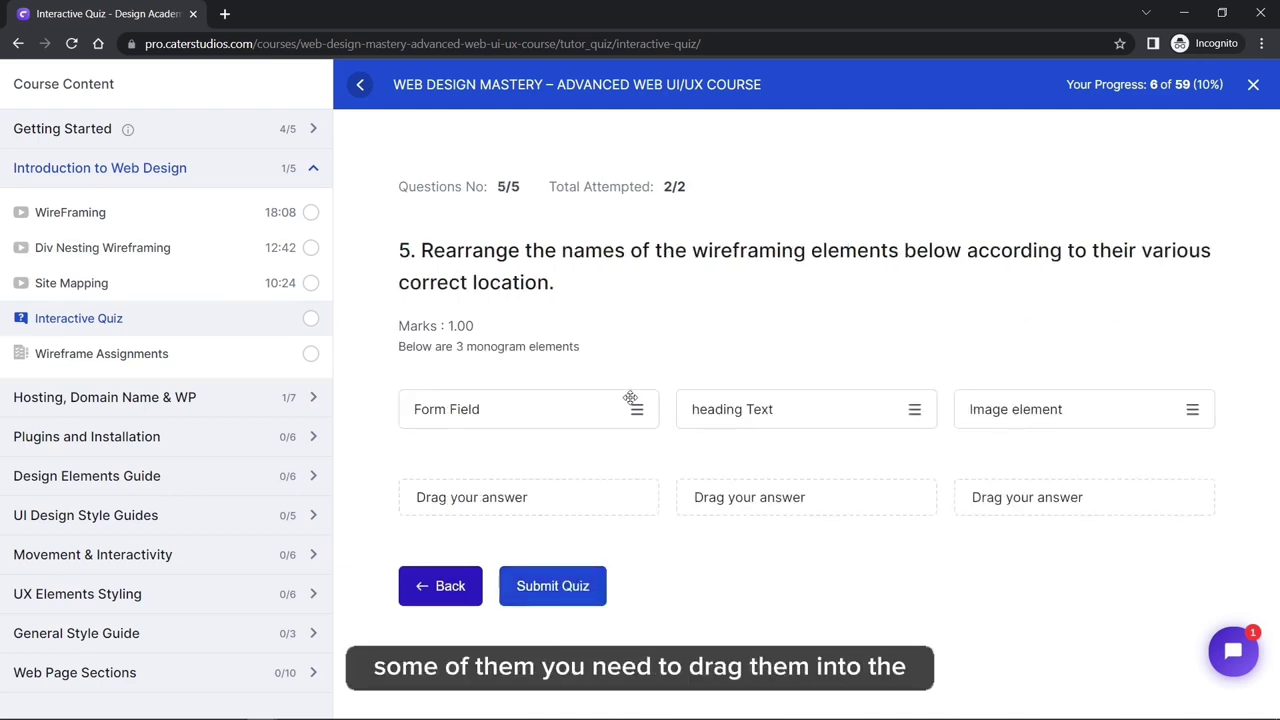
left_click_drag(631, 403, 625, 505)
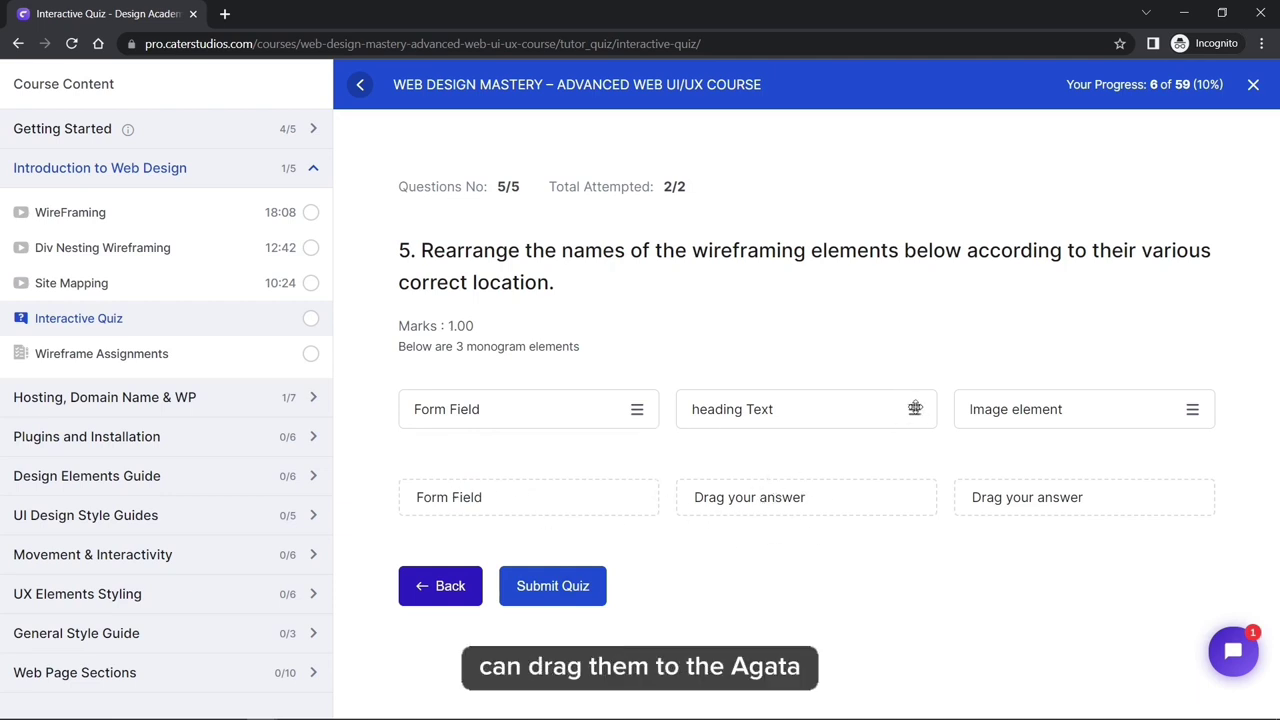
left_click_drag(915, 411, 909, 501)
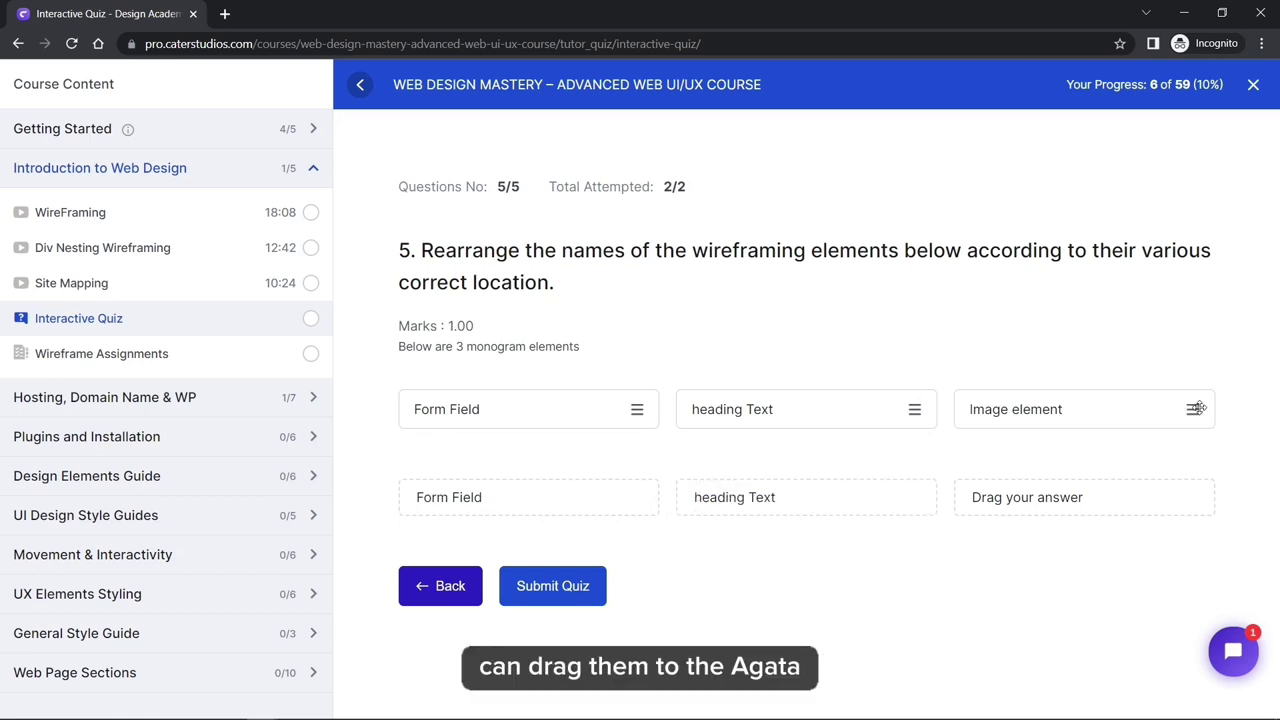
left_click_drag(1197, 409, 1178, 500)
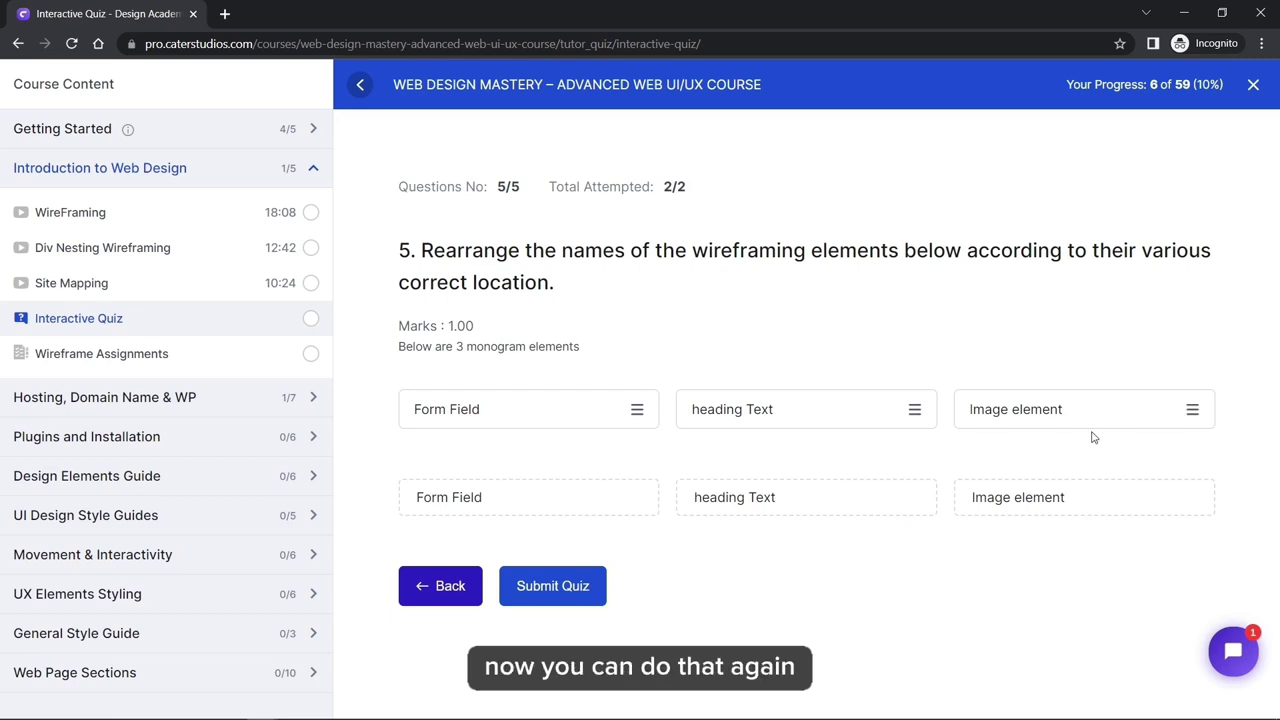
left_click_drag(1197, 401, 891, 500)
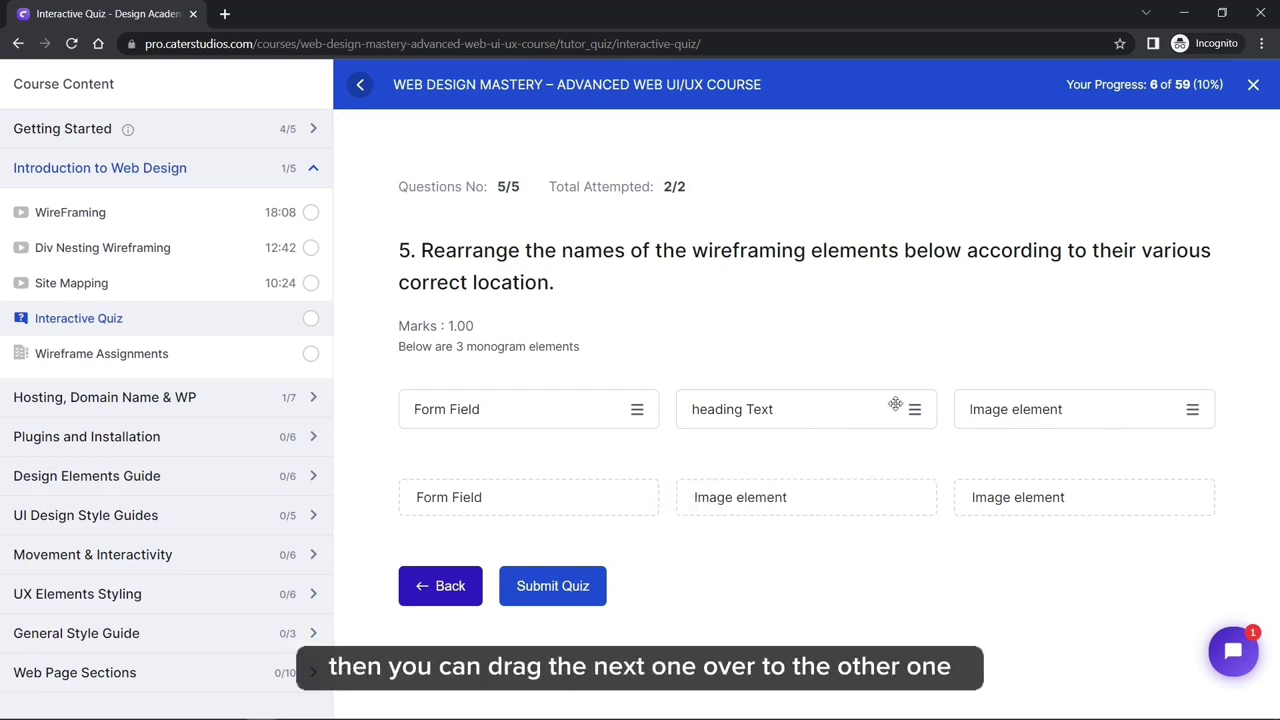
left_click_drag(908, 409, 1195, 508)
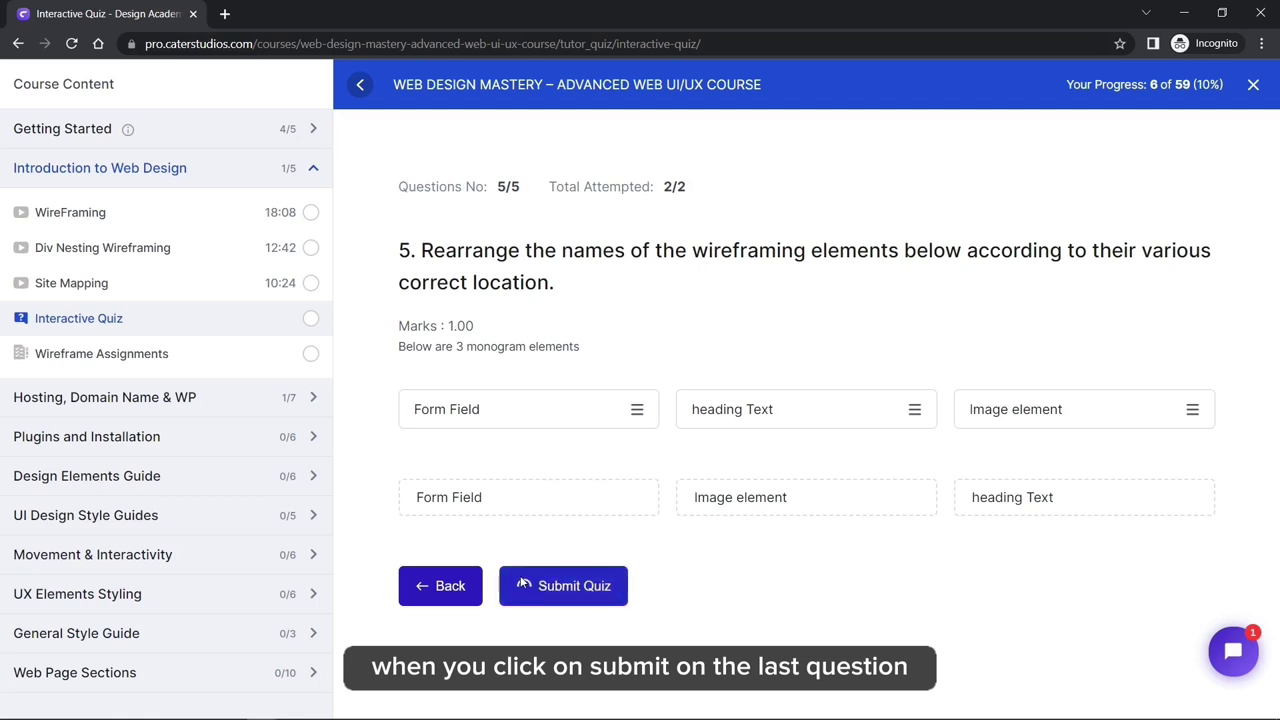
left_click(553, 586)
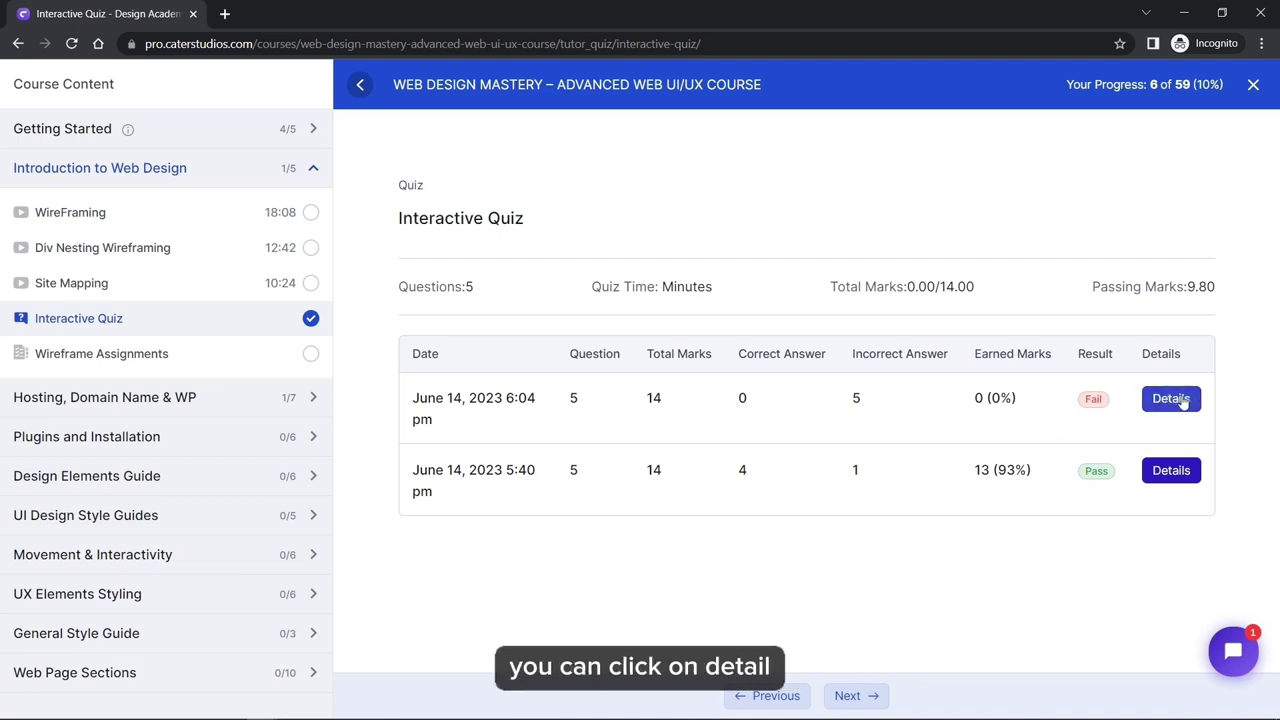
Step: Open the details of the June 14, 5:40 pm passing attempt
left_click(1168, 478)
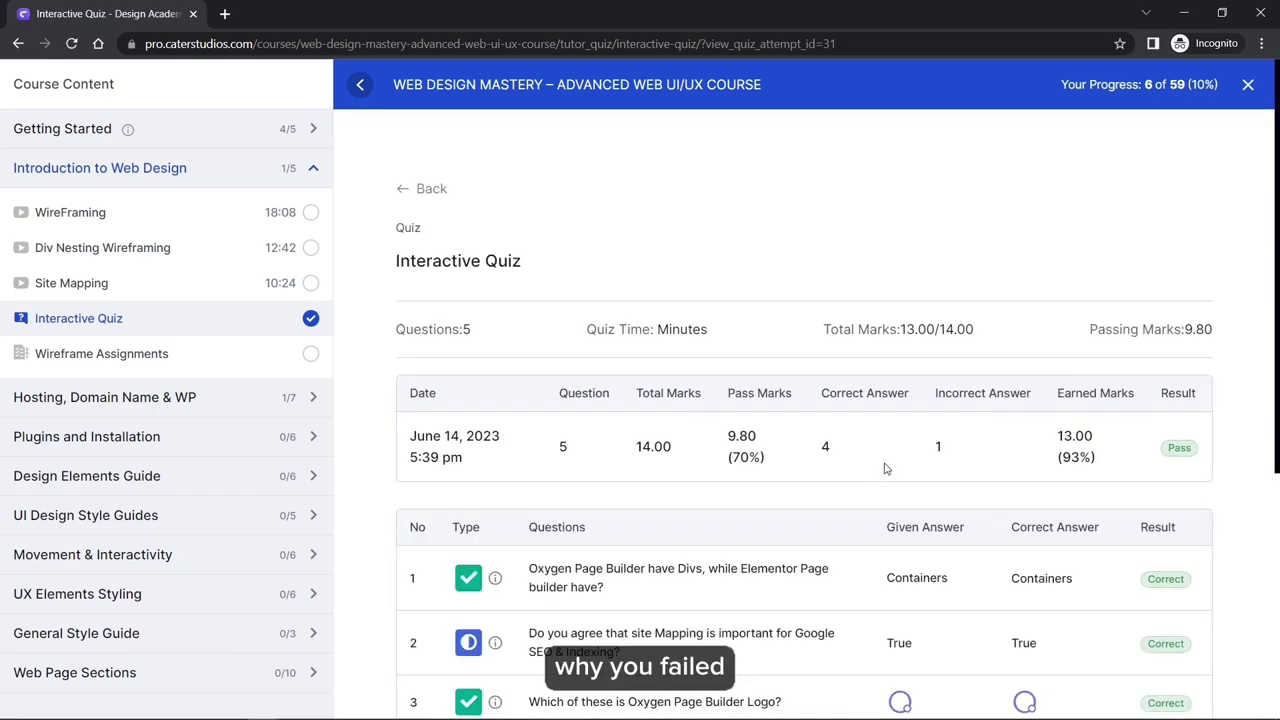
Step: Review the quiz results, showing and then hiding question 3's explanation
scroll(885, 468, "down", 4)
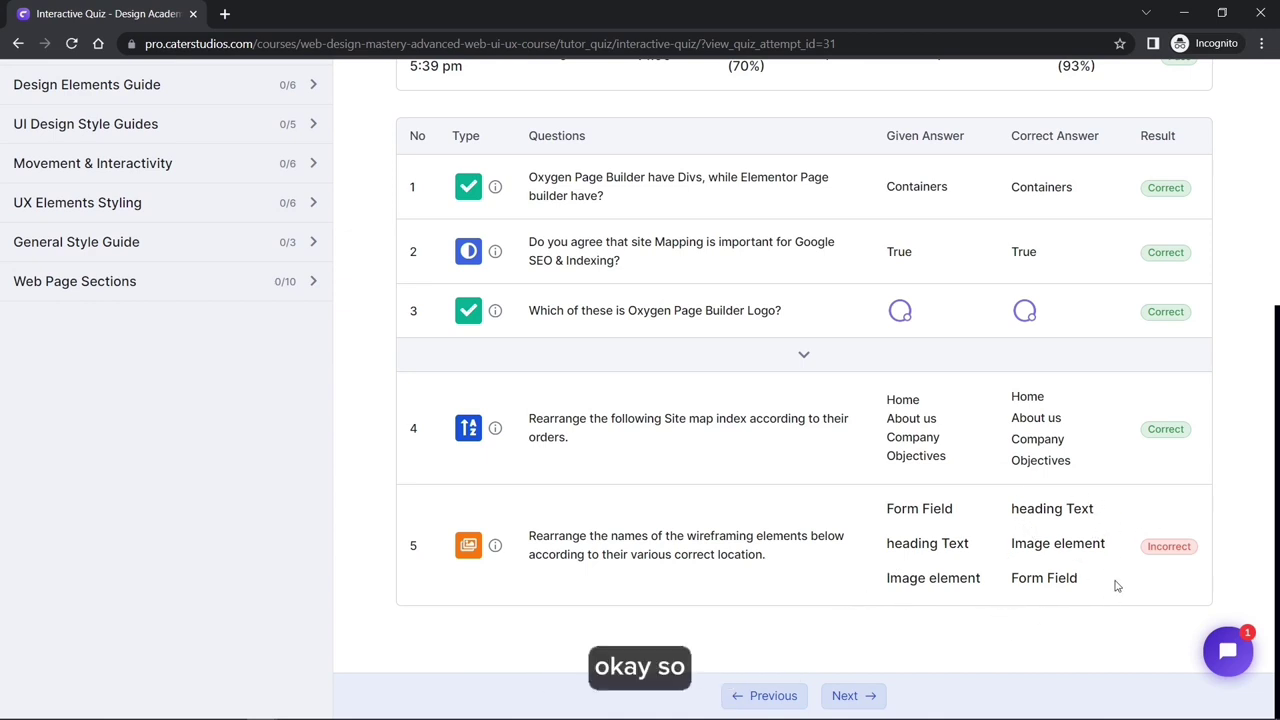
scroll(829, 477, "up", 1)
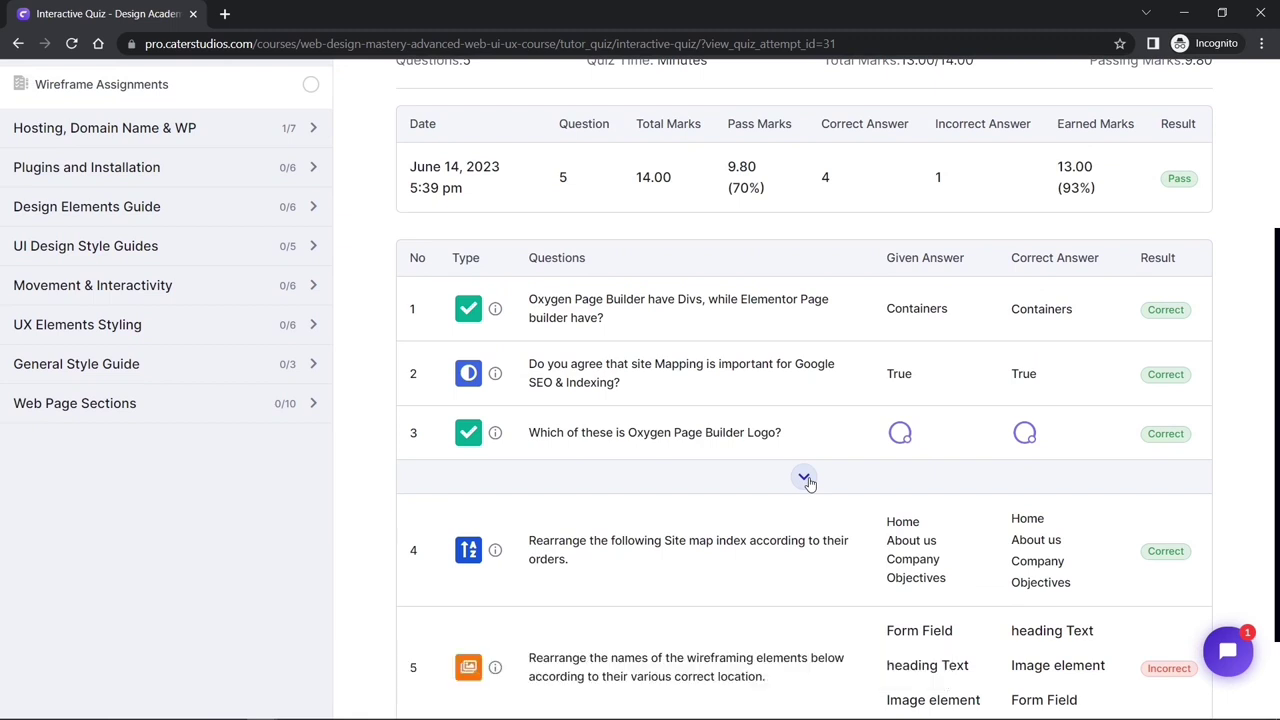
left_click(806, 480)
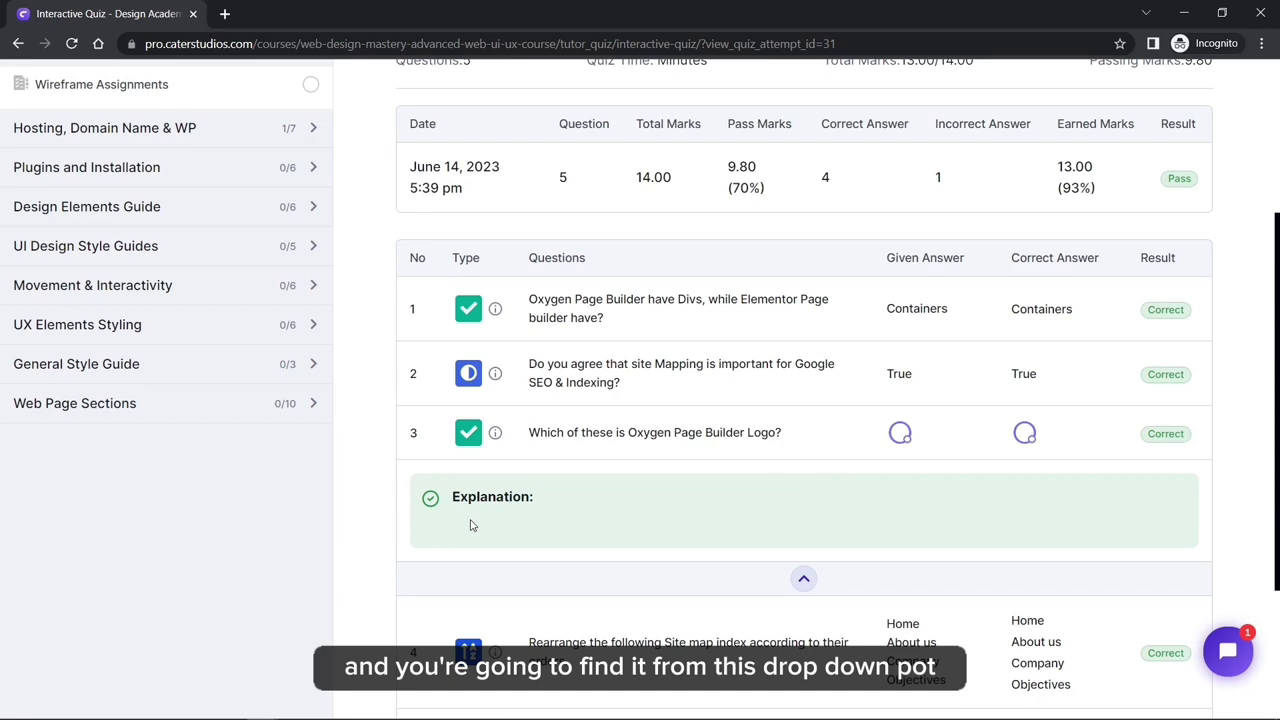
left_click(804, 580)
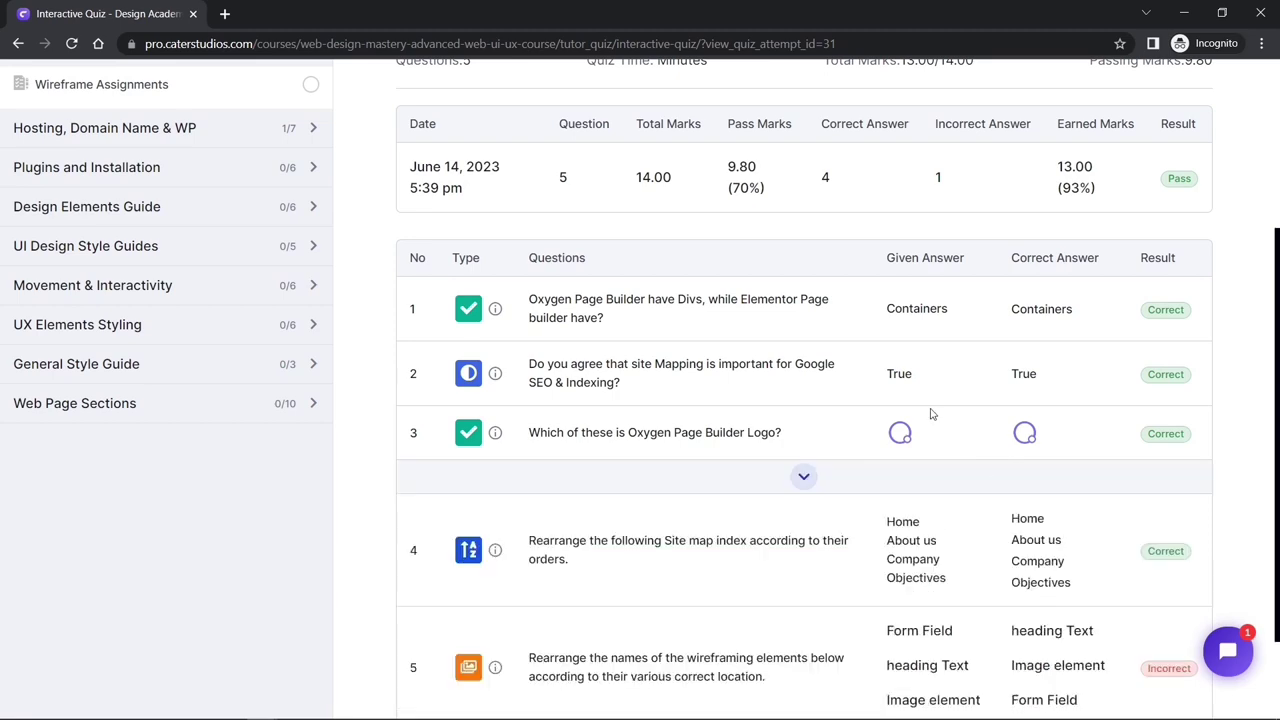
Step: Scroll through the results and continue to the Wireframe Assignments lesson
scroll(930, 415, "up", 3)
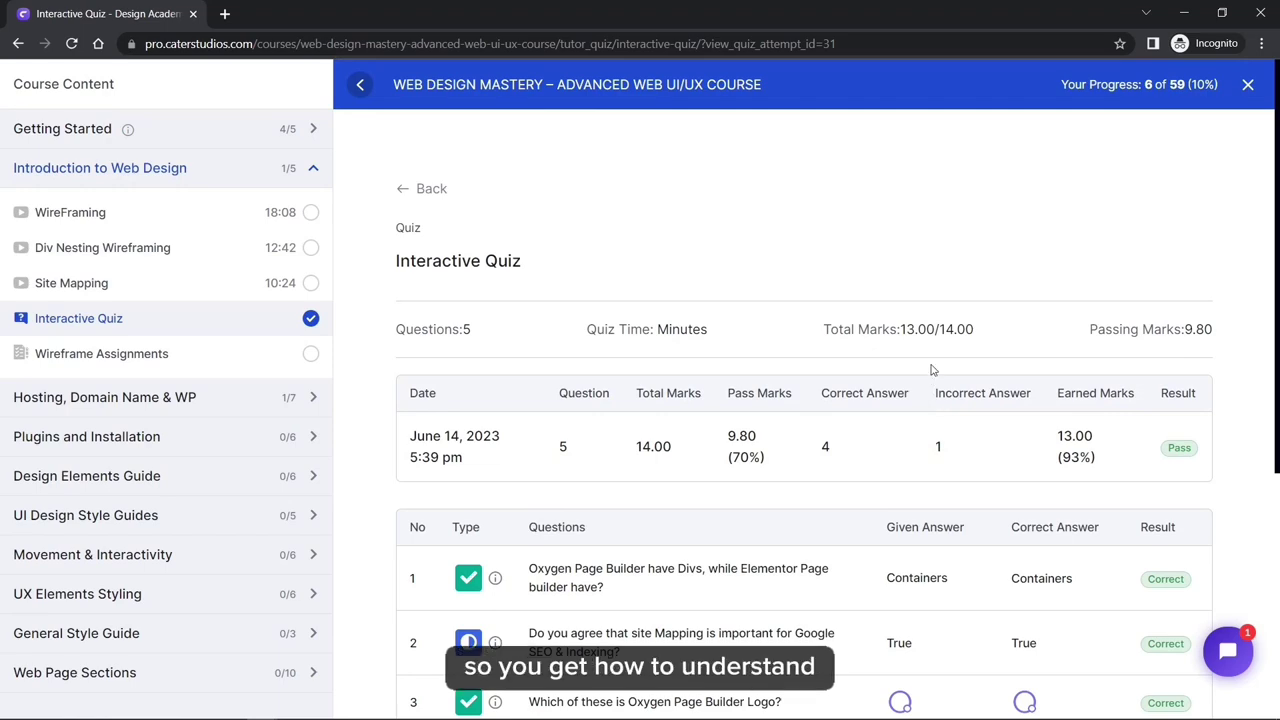
scroll(930, 370, "down", 3)
scroll(930, 370, "down", 1)
scroll(925, 453, "up", 5)
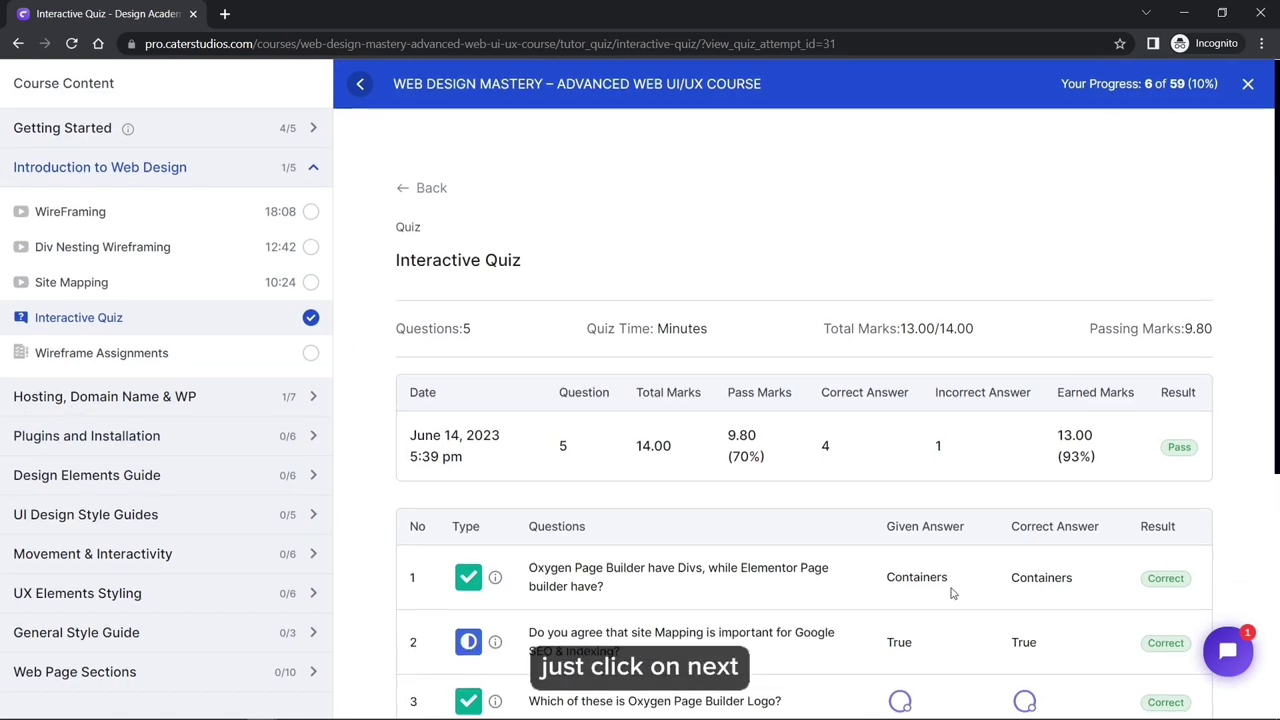
scroll(900, 620, "down", 5)
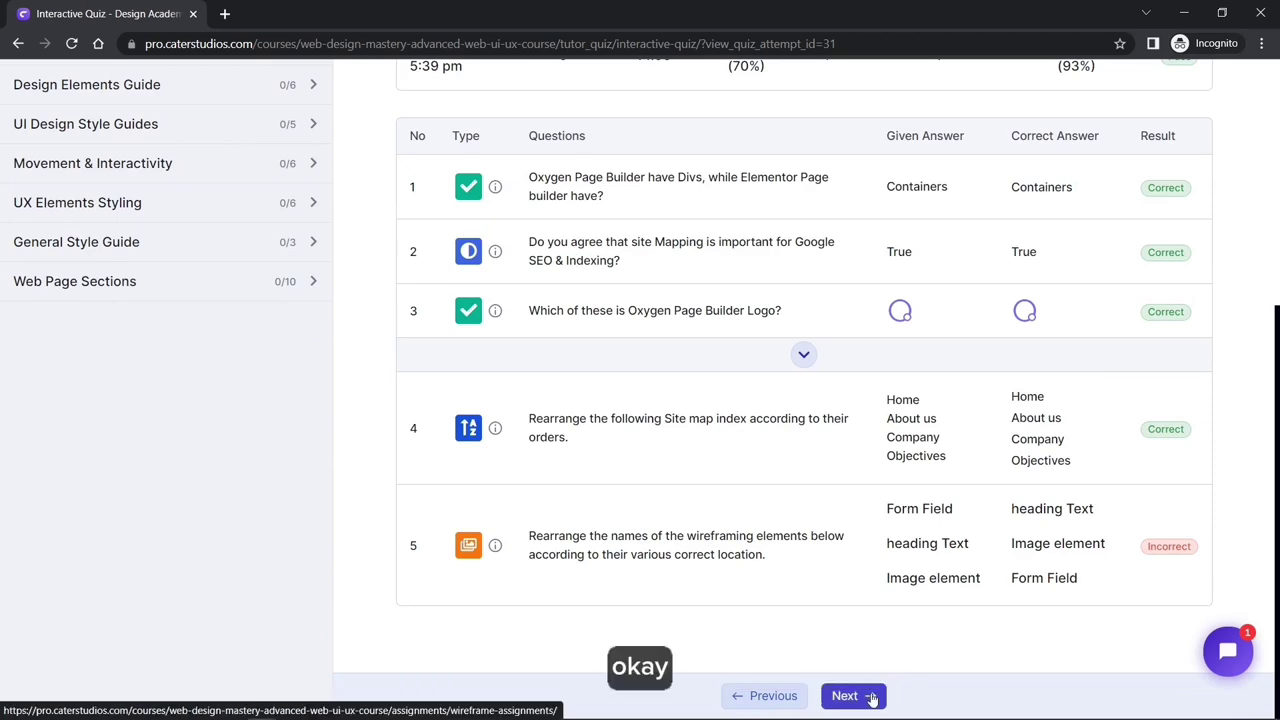
scroll(700, 440, "up", 5)
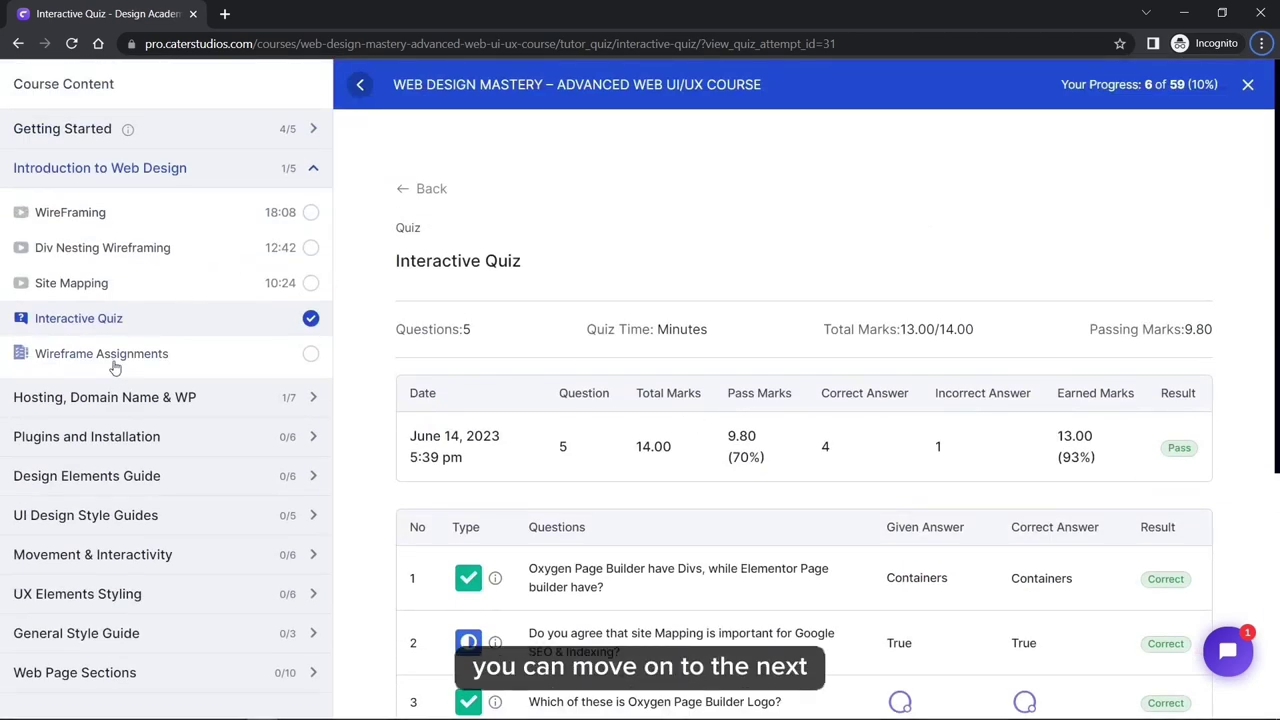
scroll(975, 530, "down", 3)
scroll(975, 530, "down", 1)
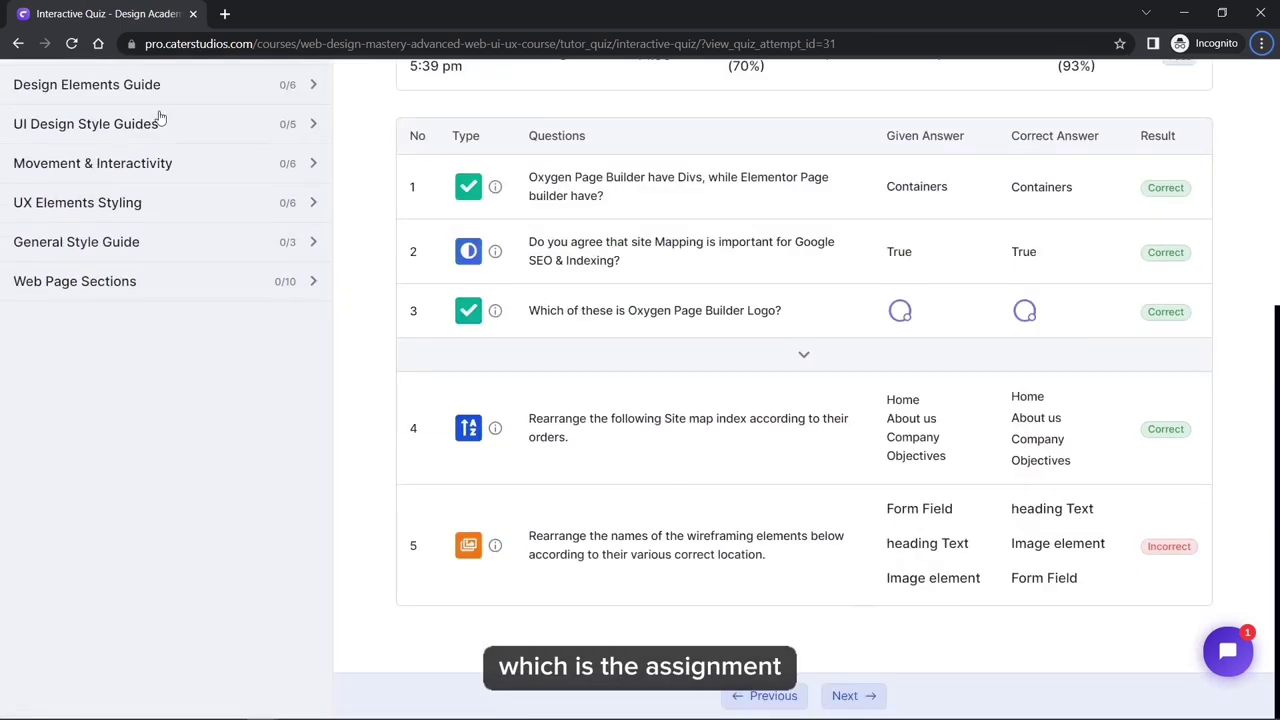
scroll(157, 120, "up", 4)
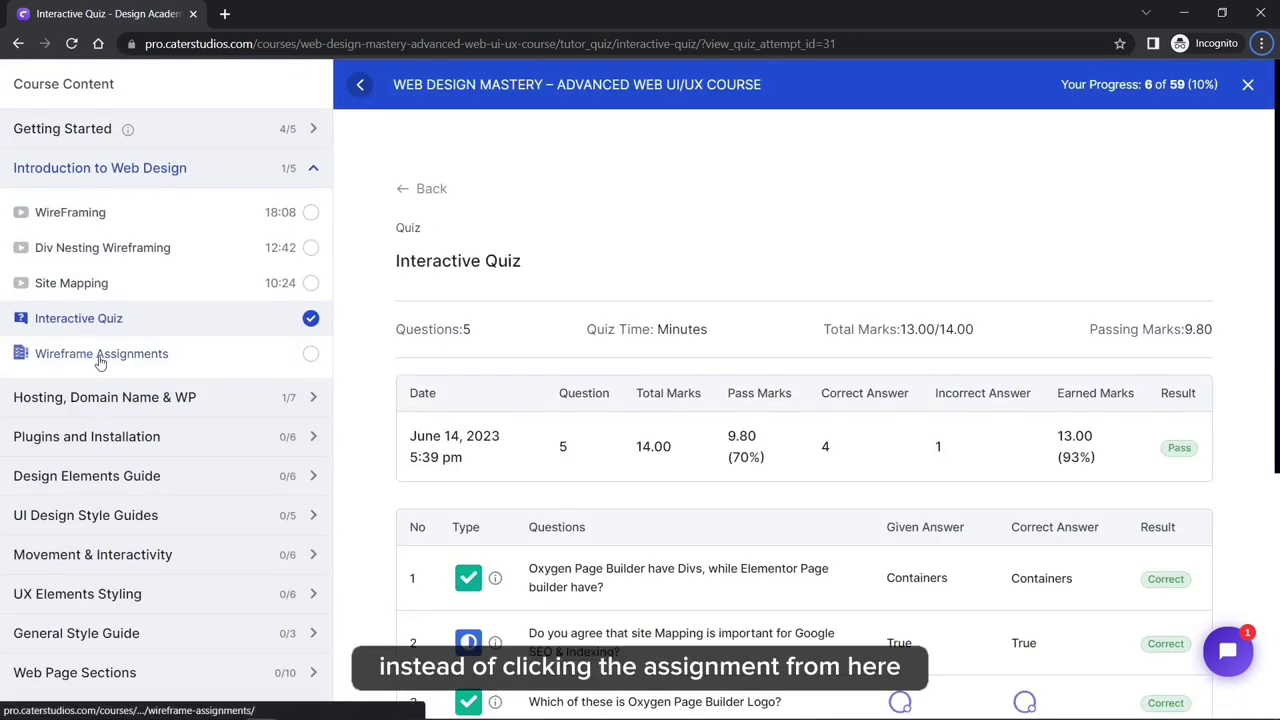
scroll(950, 300, "down", 4)
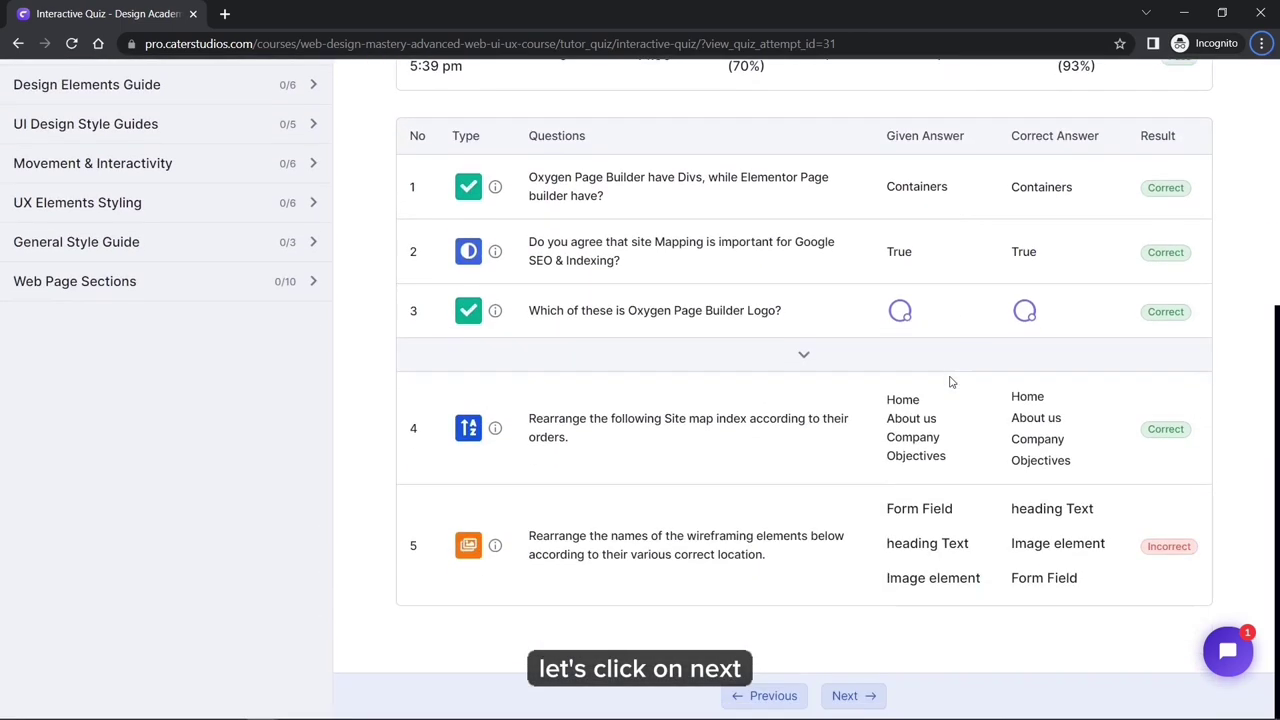
left_click(851, 695)
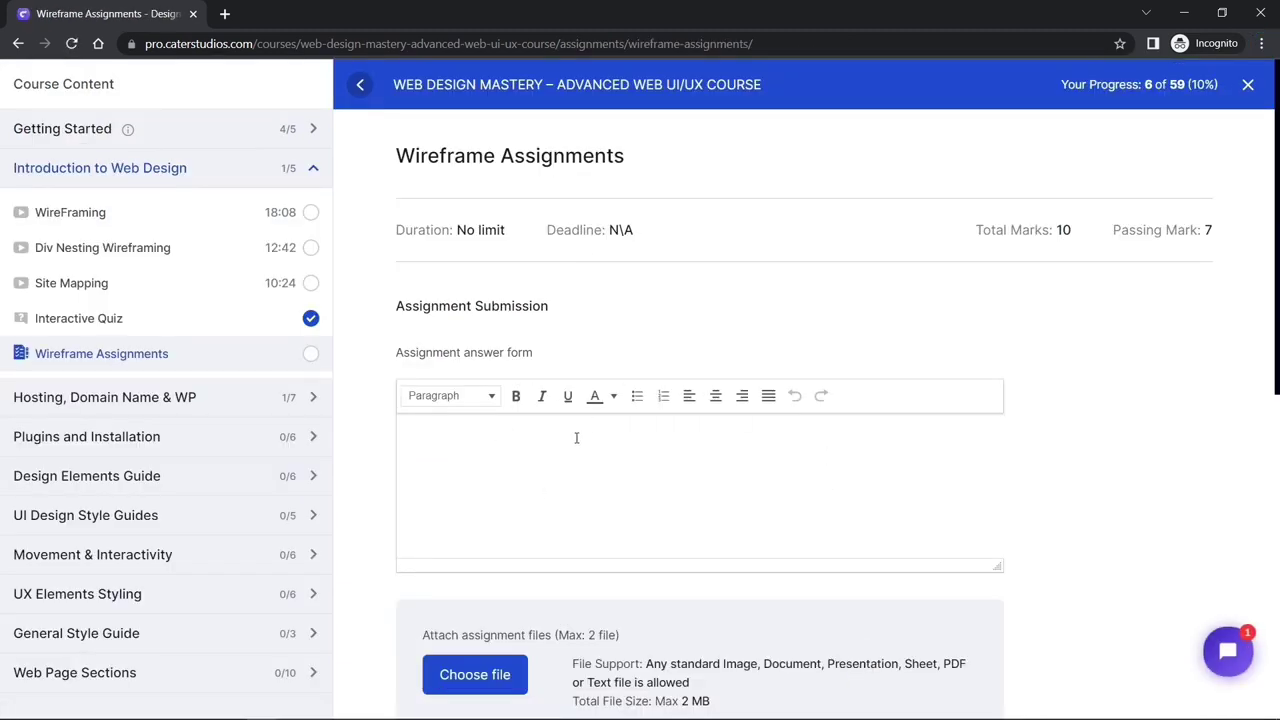
Step: Paste the prepared answers into the answer editor and collapse the Introduction to Web Design section
right_click(501, 446)
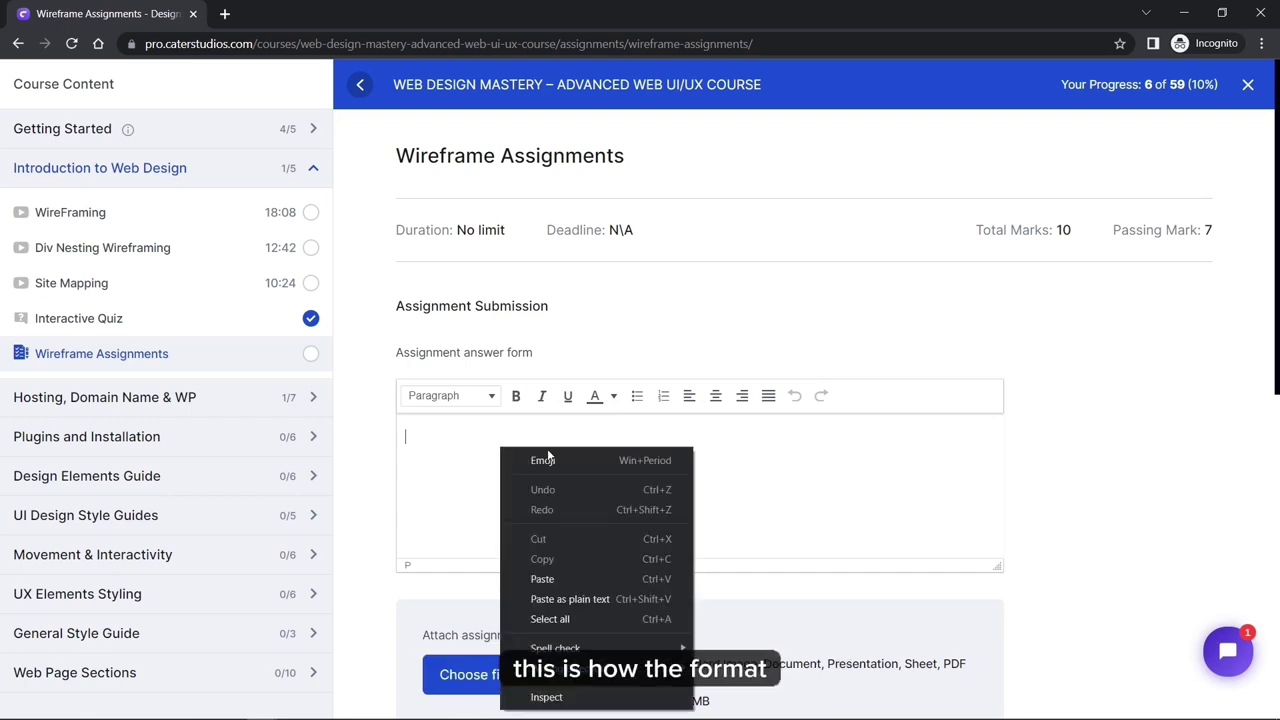
left_click(562, 578)
scroll(498, 488, "up", 5)
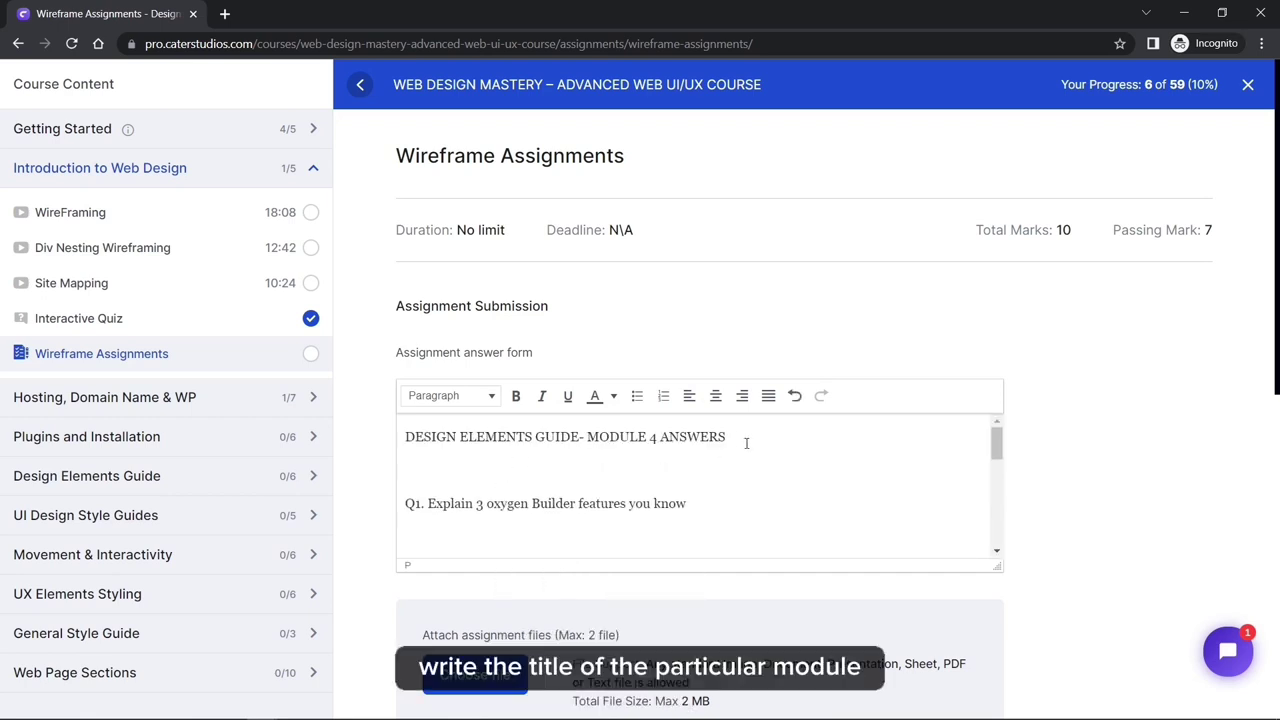
left_click_drag(773, 436, 570, 437)
left_click_drag(455, 408, 342, 366)
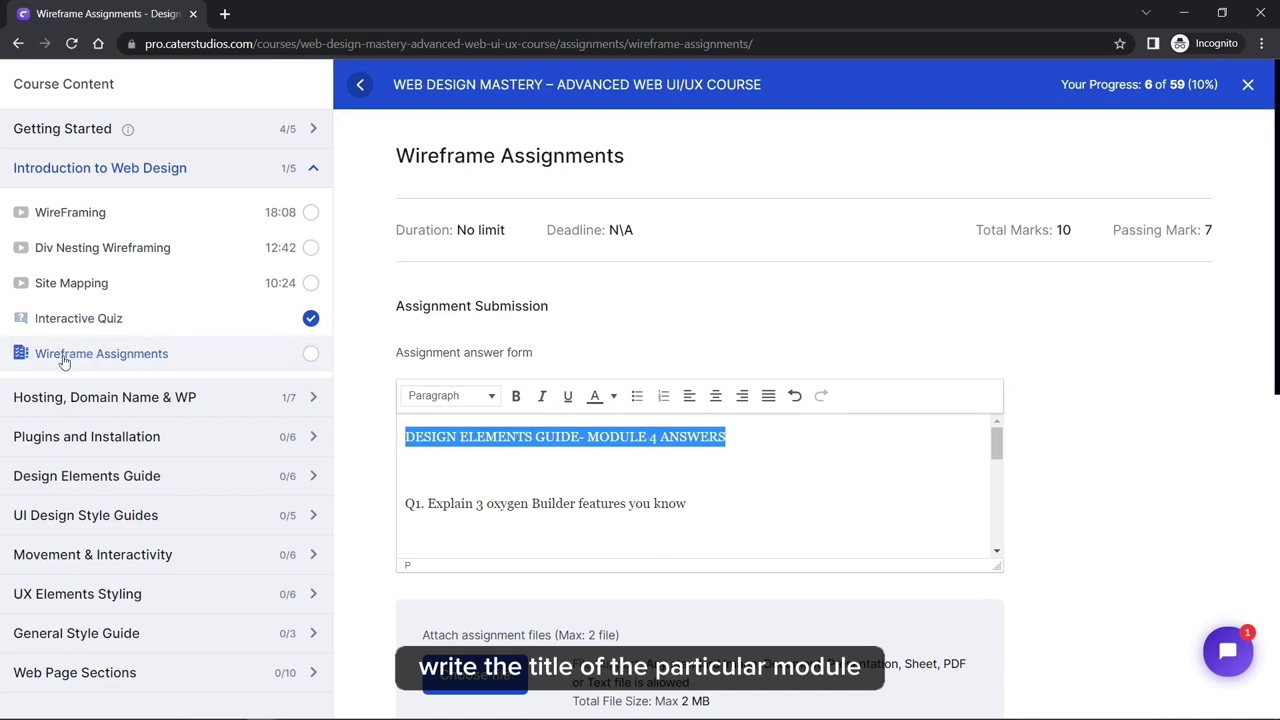
left_click(314, 170)
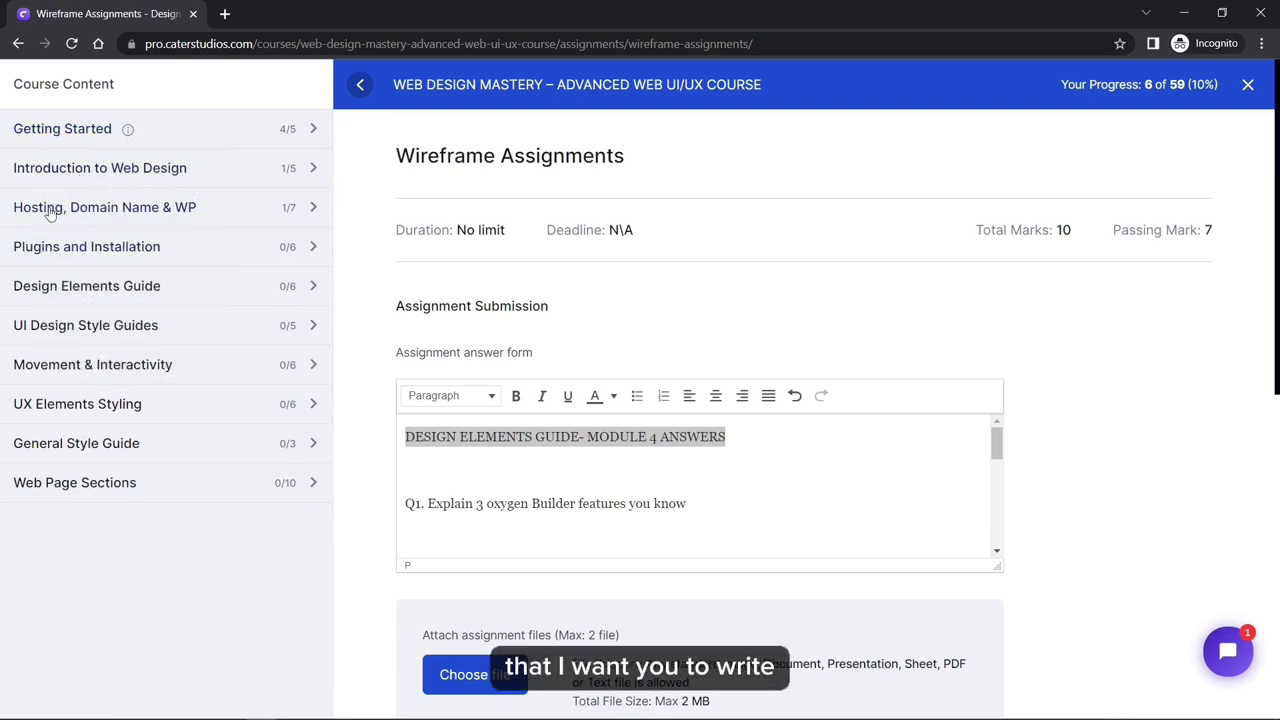
left_click(740, 435)
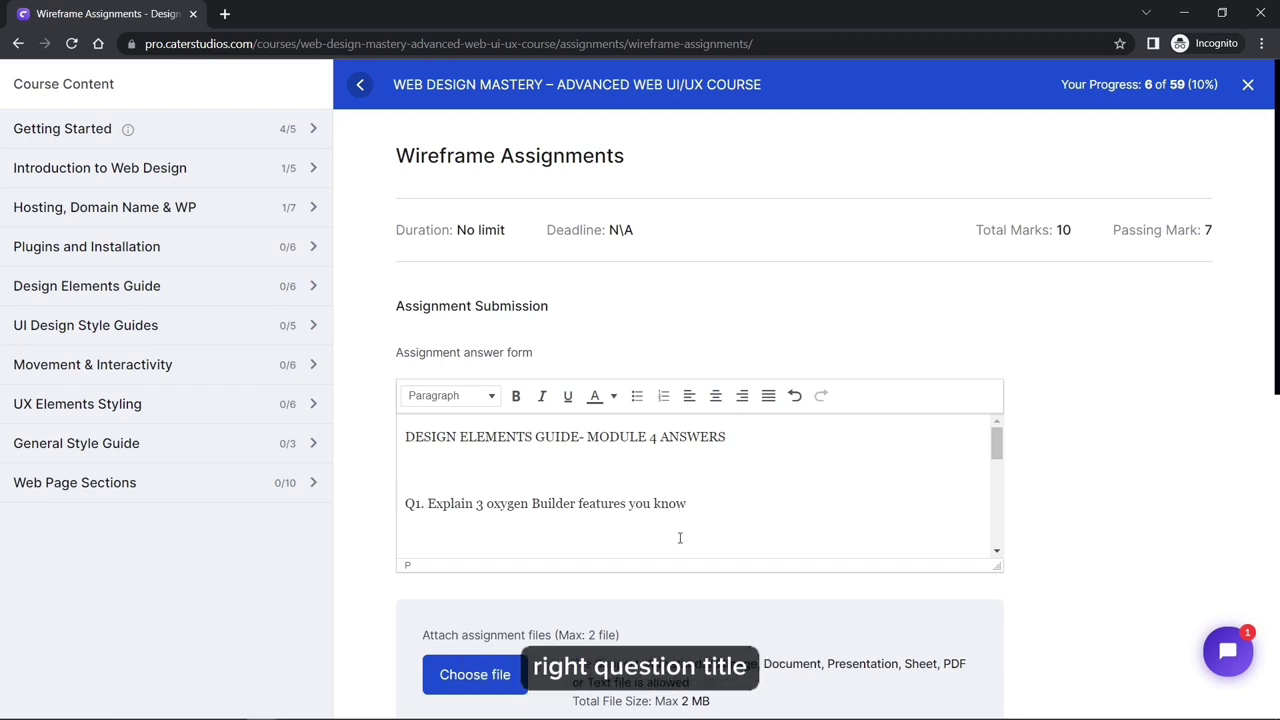
Step: Type three answer lines: SNHJDNZJKBNSDJ, MKDNJSDBJF and KSDJKSDHJSTHJDTFHJ
scroll(739, 508, "down", 1)
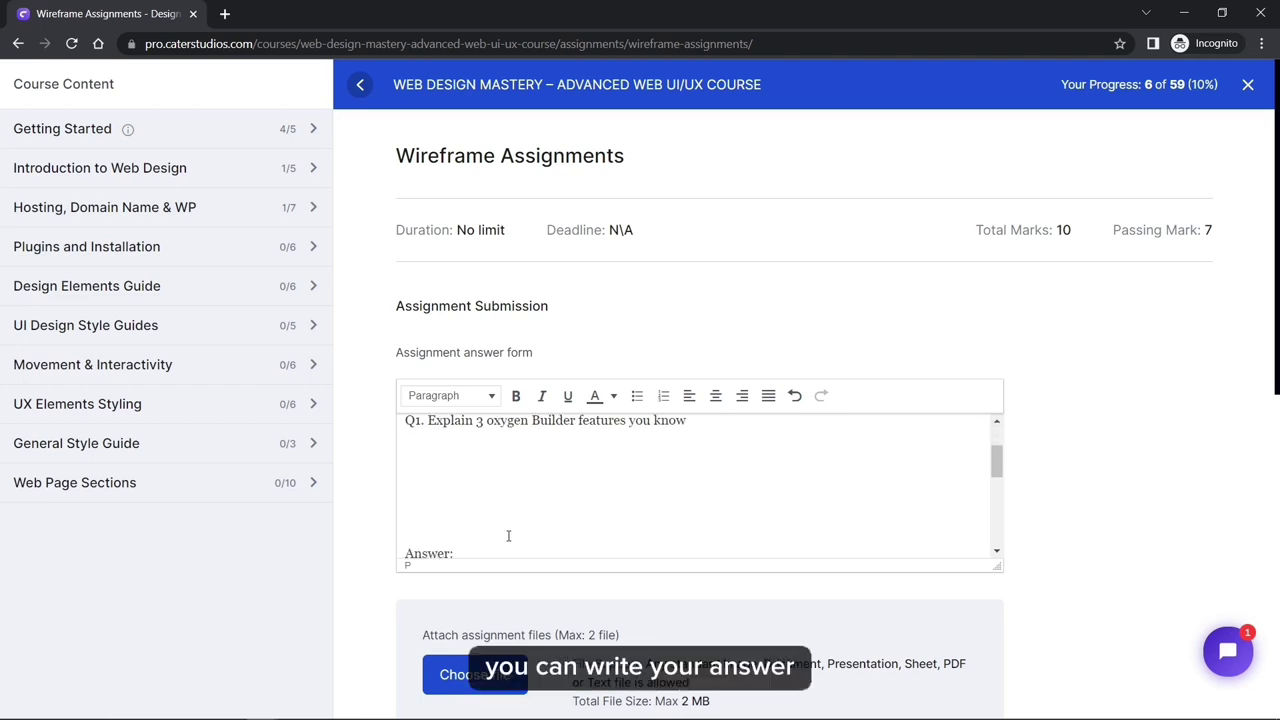
scroll(447, 487, "down", 1)
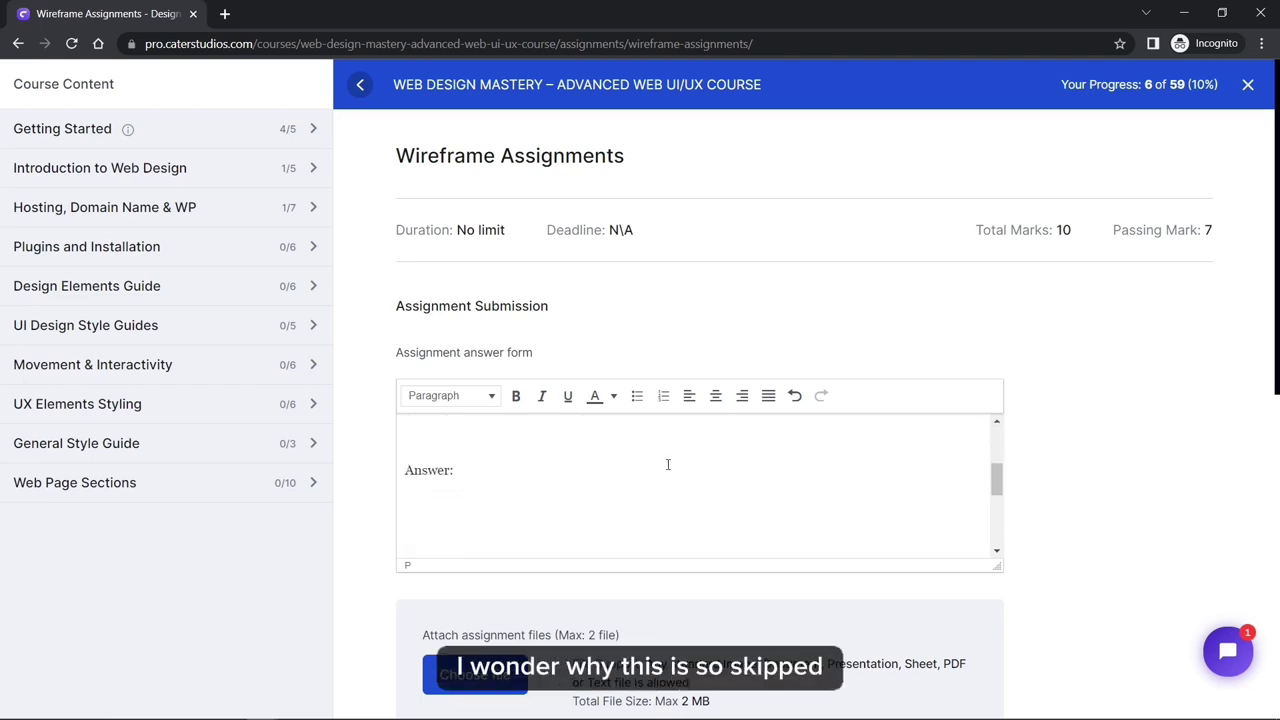
scroll(731, 411, "down", 3)
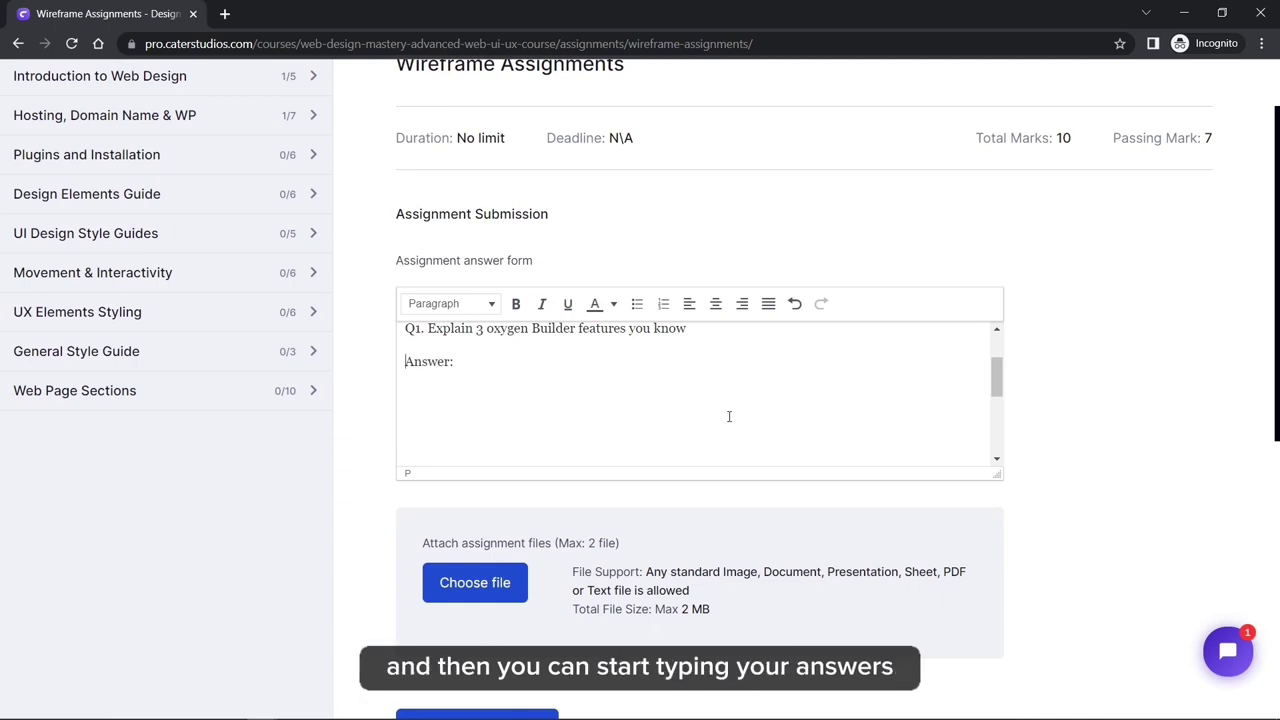
type("SNHJDNZJKBNSDJ")
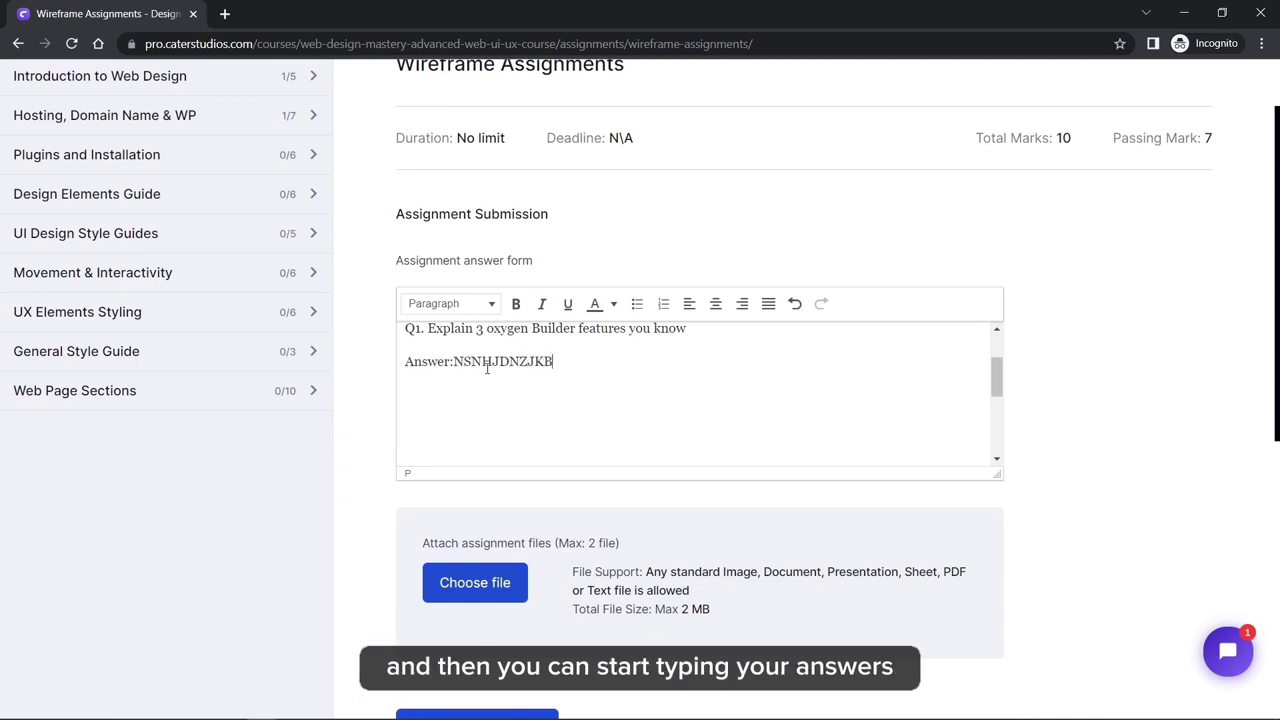
key("Return")
type("MKDNJSDBJF")
key("Return")
type("KSDJKSDHJSTHJDTFHJ")
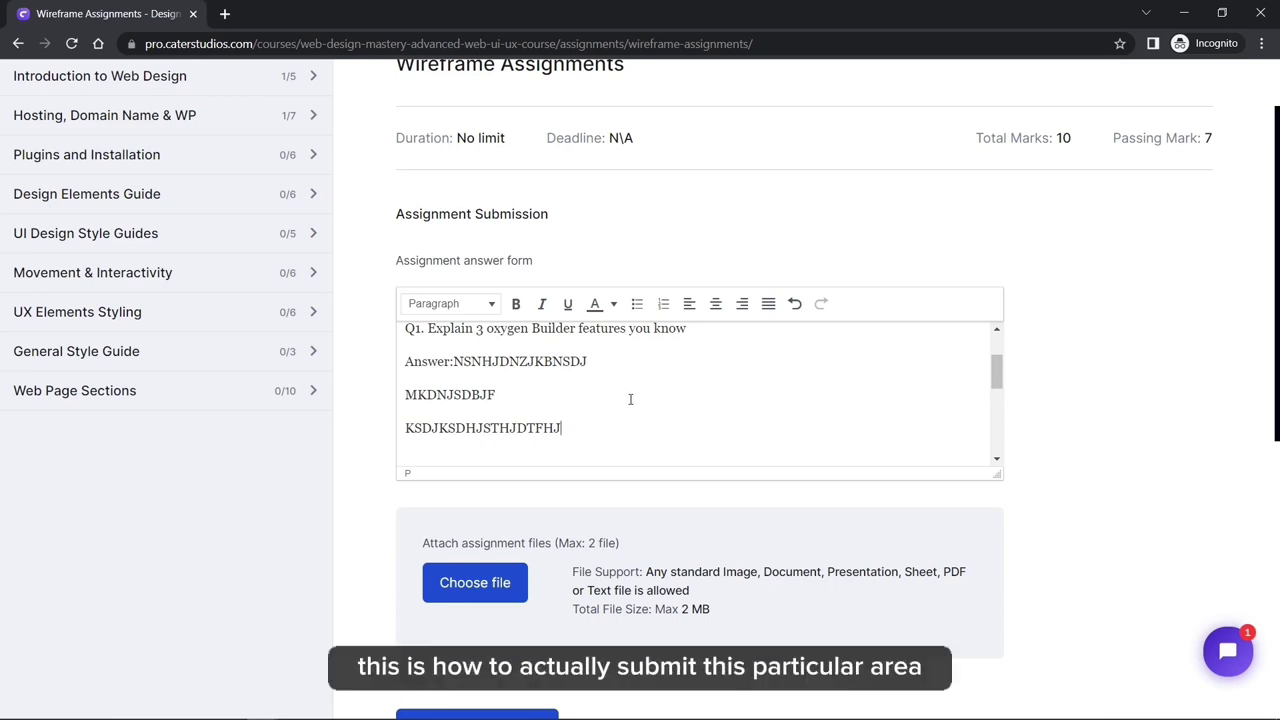
Step: Make the answer title bold and the Q1 question orange italic
scroll(634, 387, "up", 2)
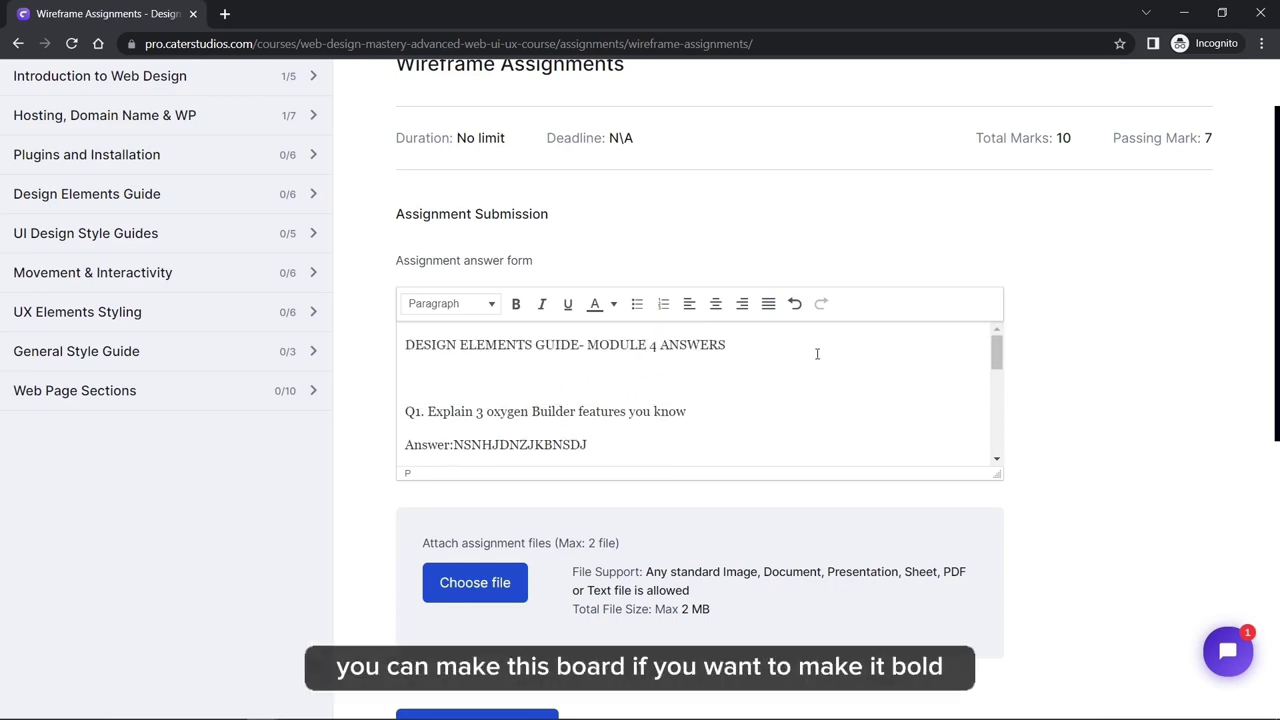
left_click_drag(817, 353, 405, 345)
left_click(515, 303)
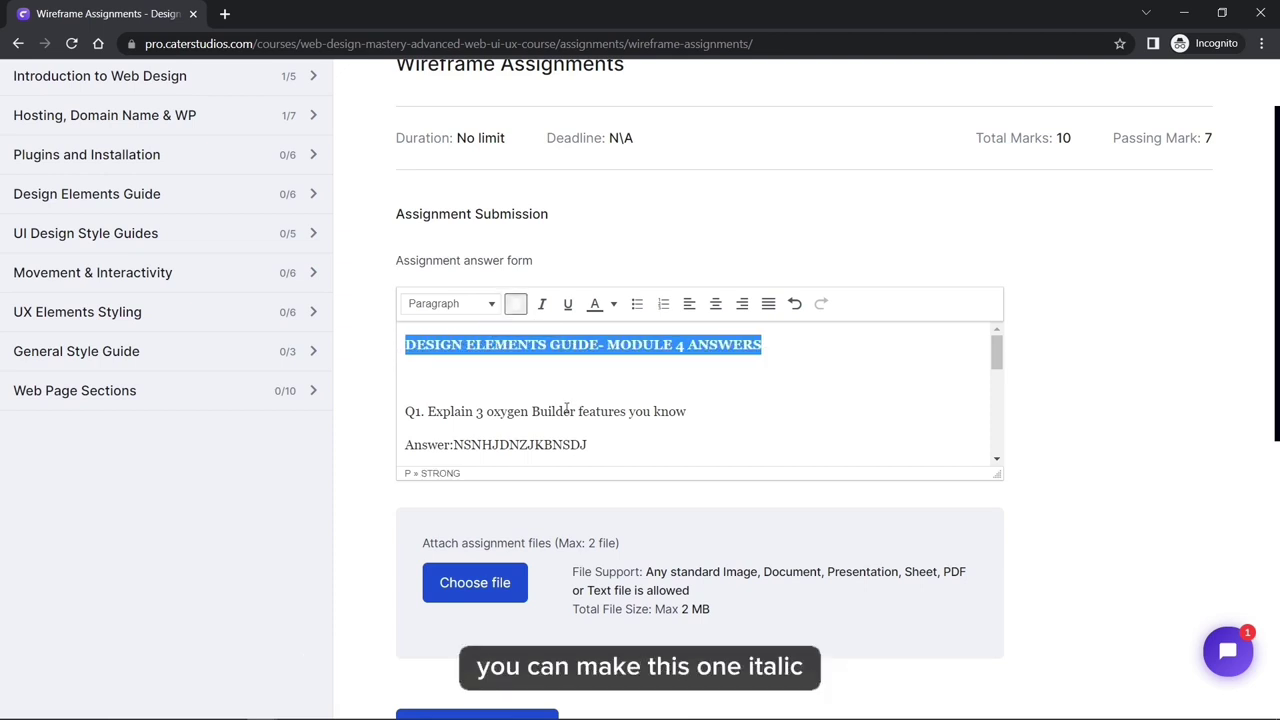
left_click_drag(705, 413, 436, 412)
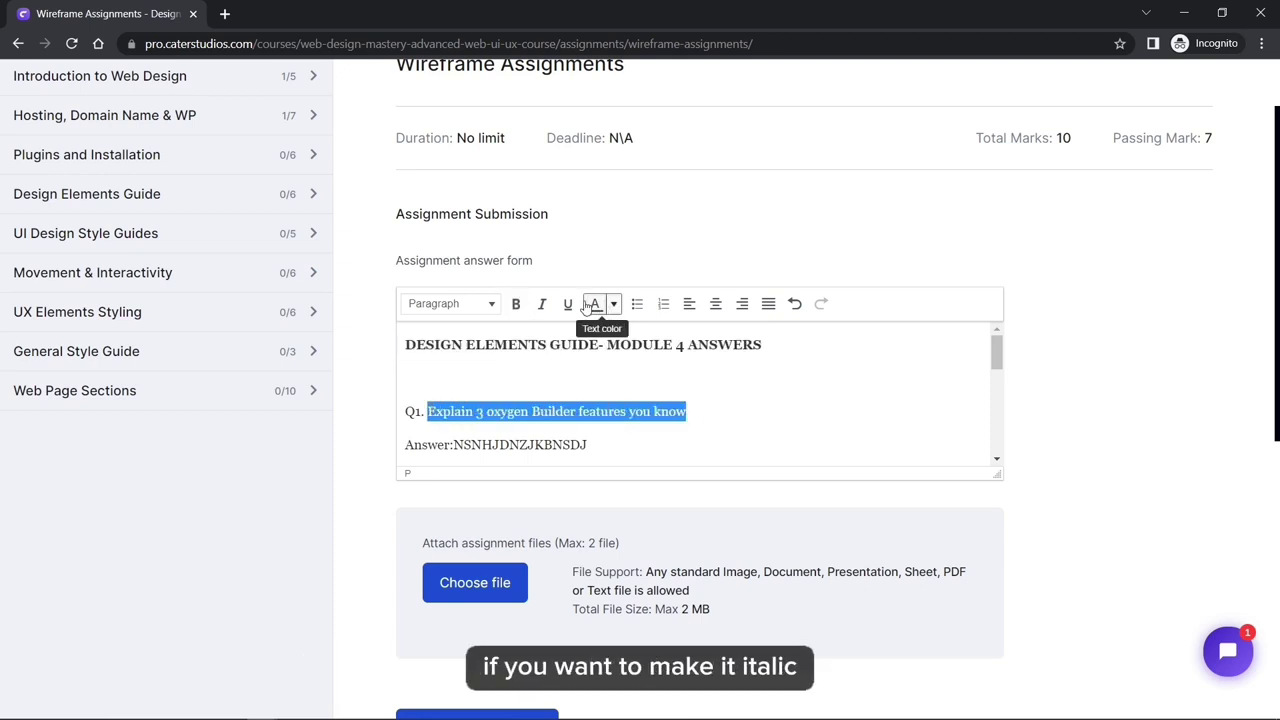
left_click(541, 303)
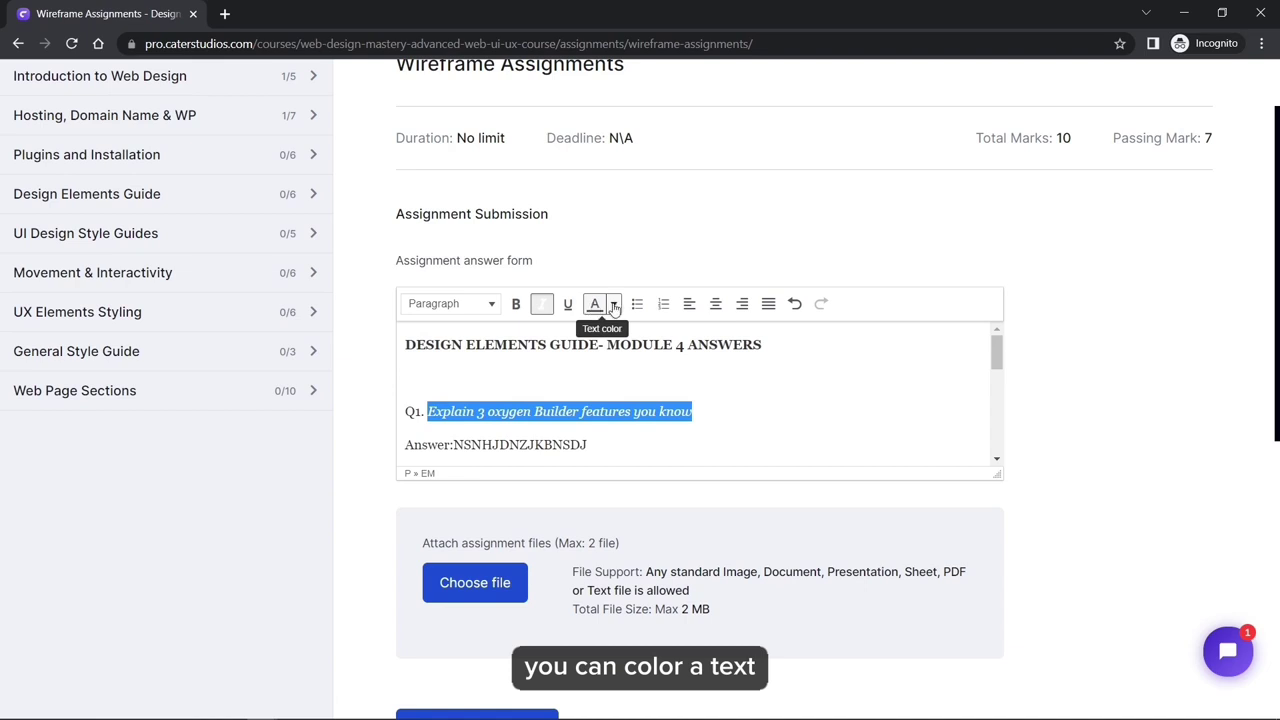
left_click(615, 305)
left_click(561, 362)
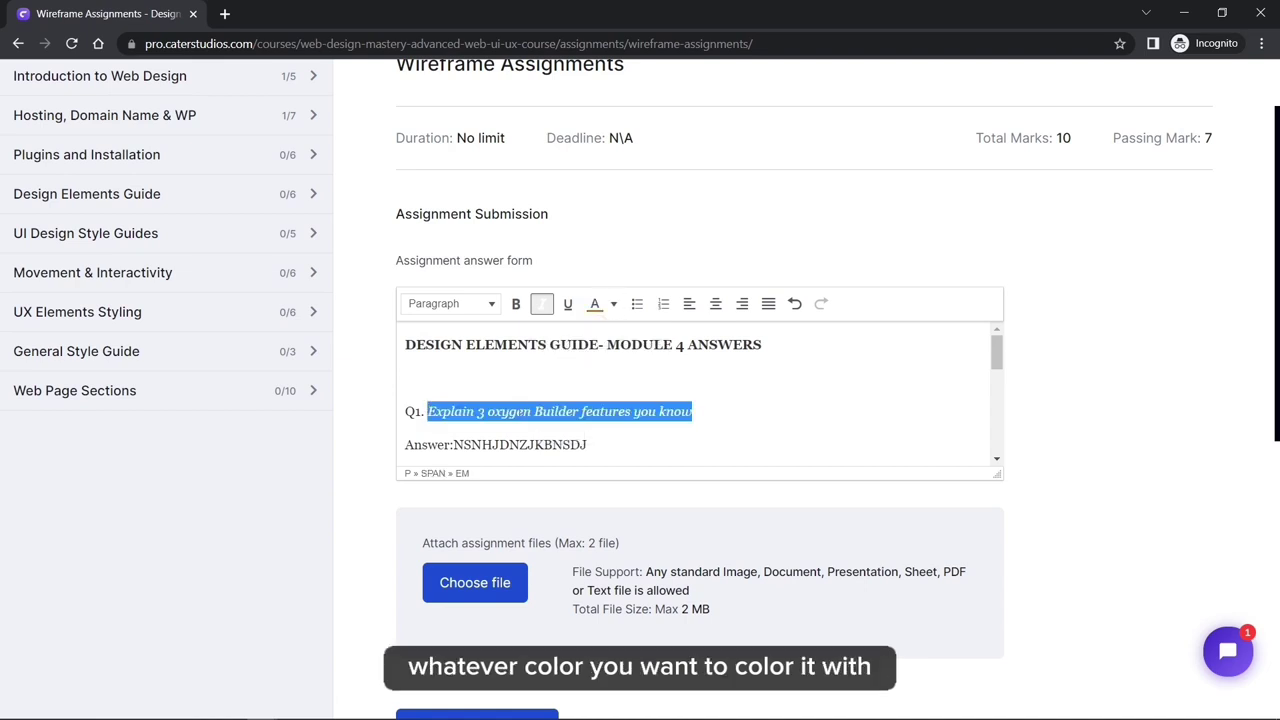
left_click(518, 415)
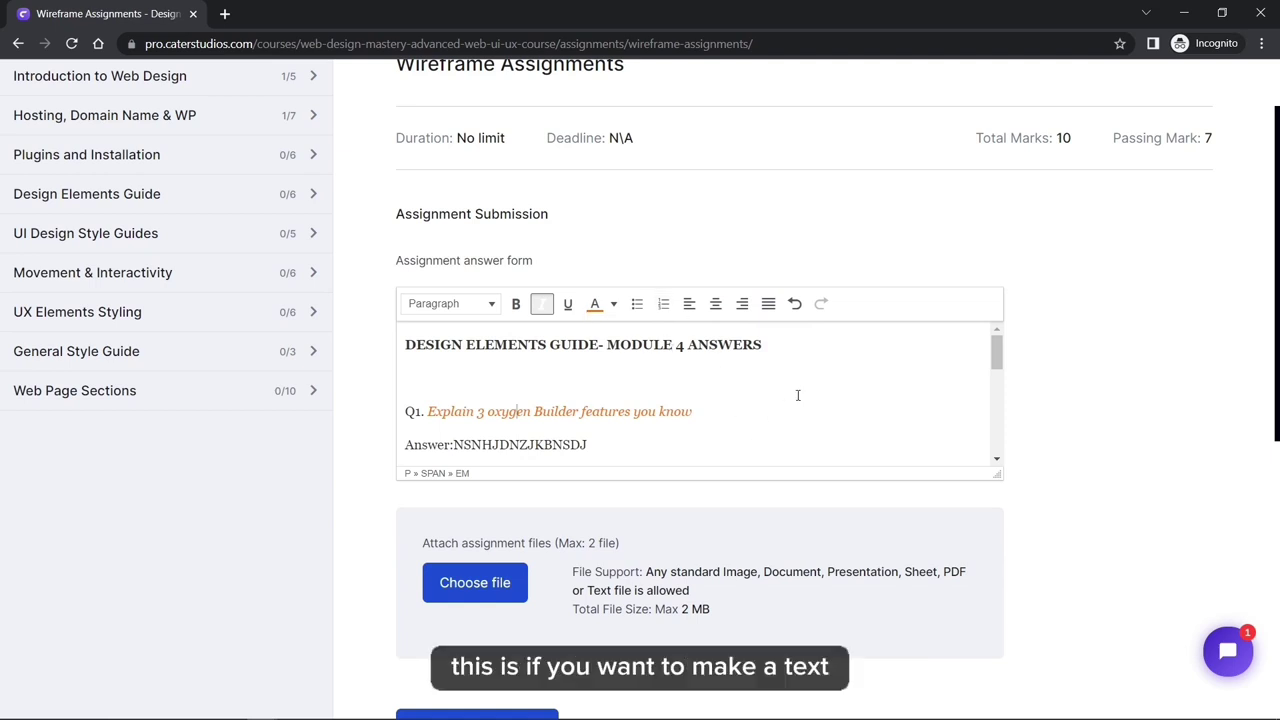
Step: Set the answer title to Heading 3
left_click_drag(760, 346, 558, 333)
left_click(612, 304)
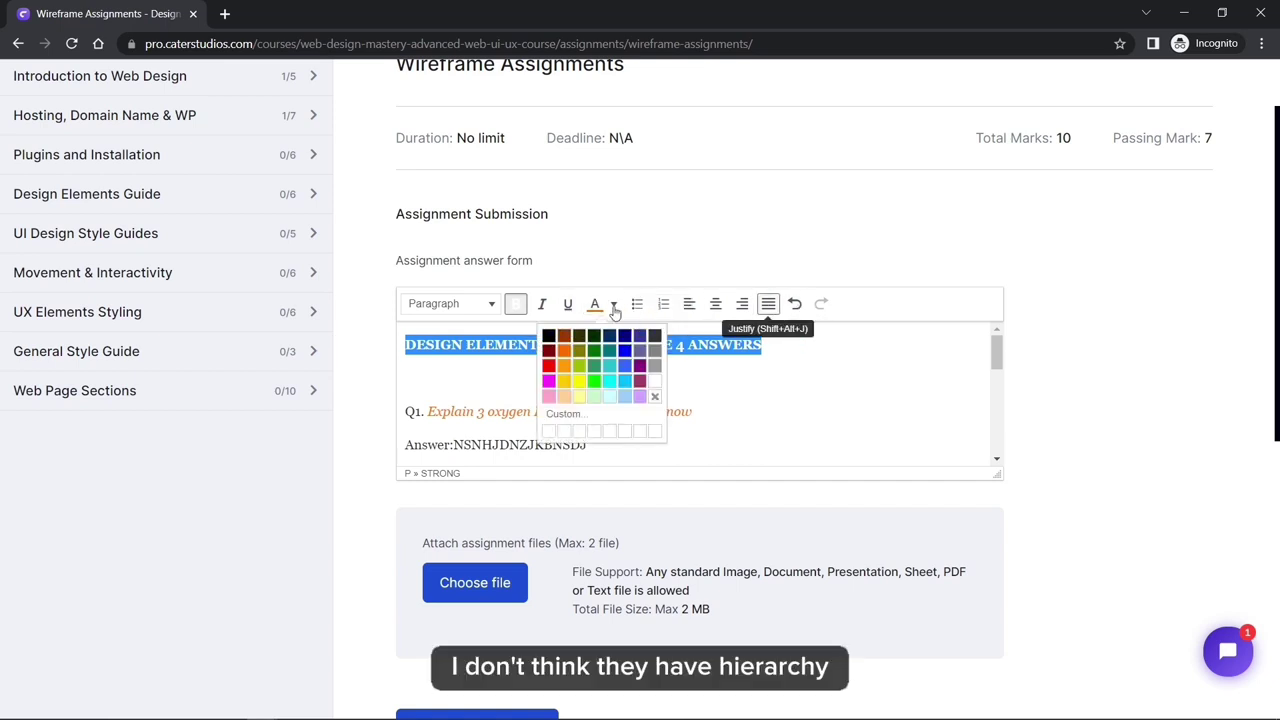
left_click(492, 305)
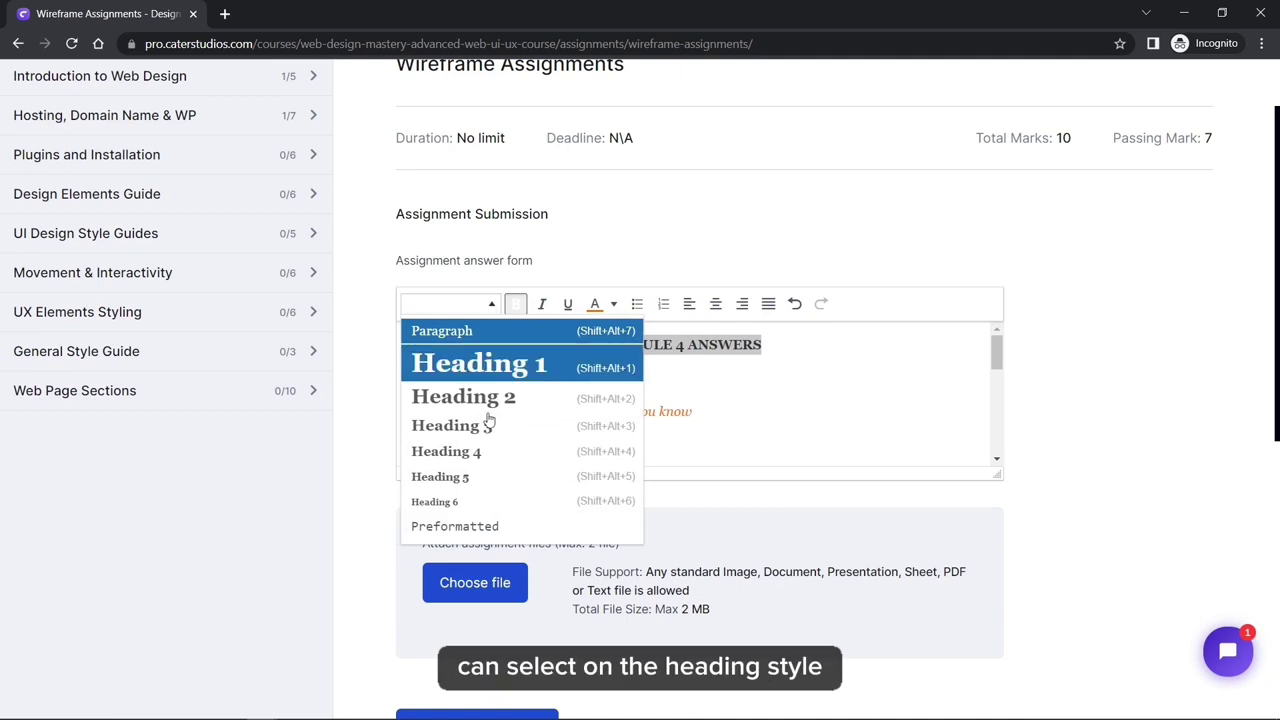
left_click(451, 426)
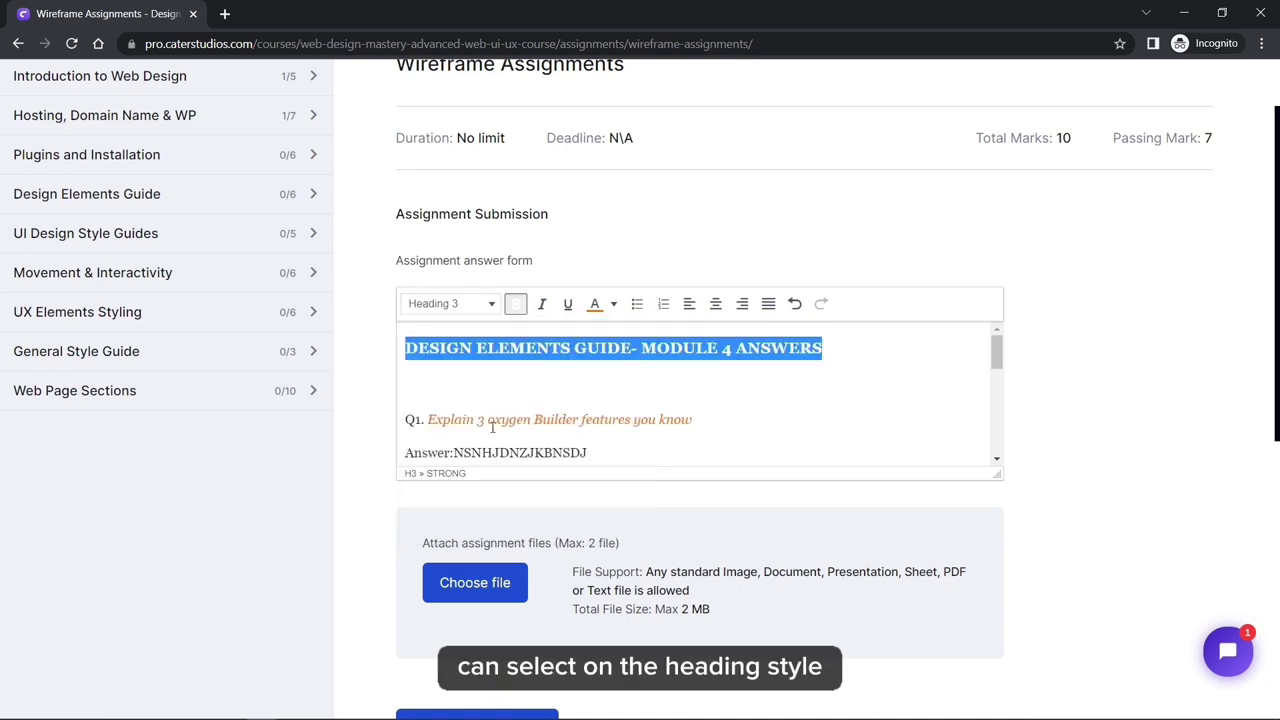
left_click(604, 358)
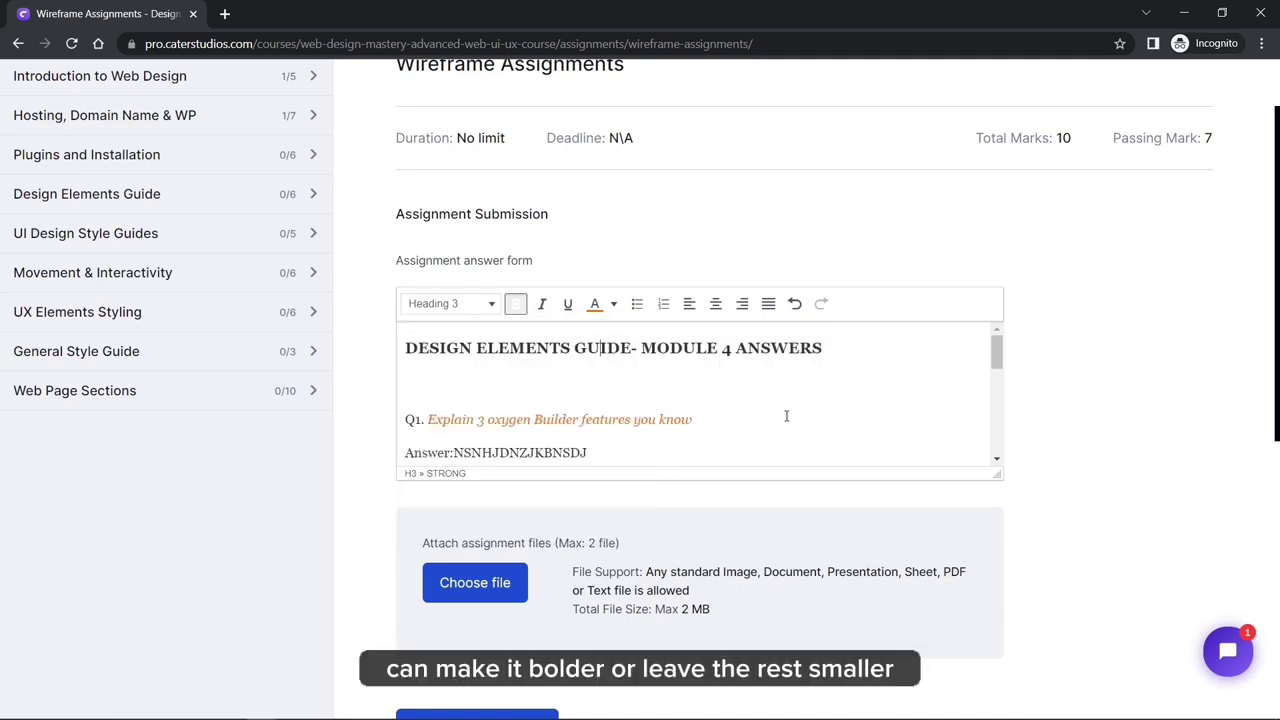
scroll(786, 416, "down", 10)
scroll(786, 416, "up", 10)
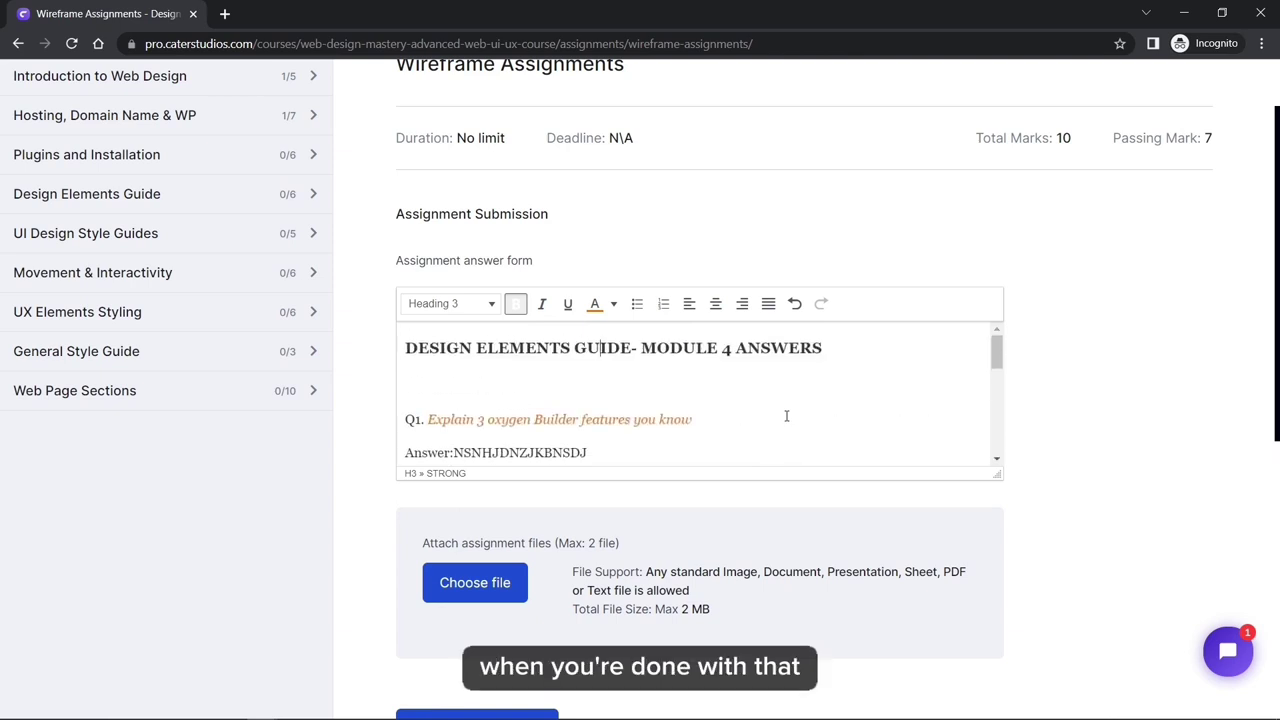
scroll(1153, 327, "down", 3)
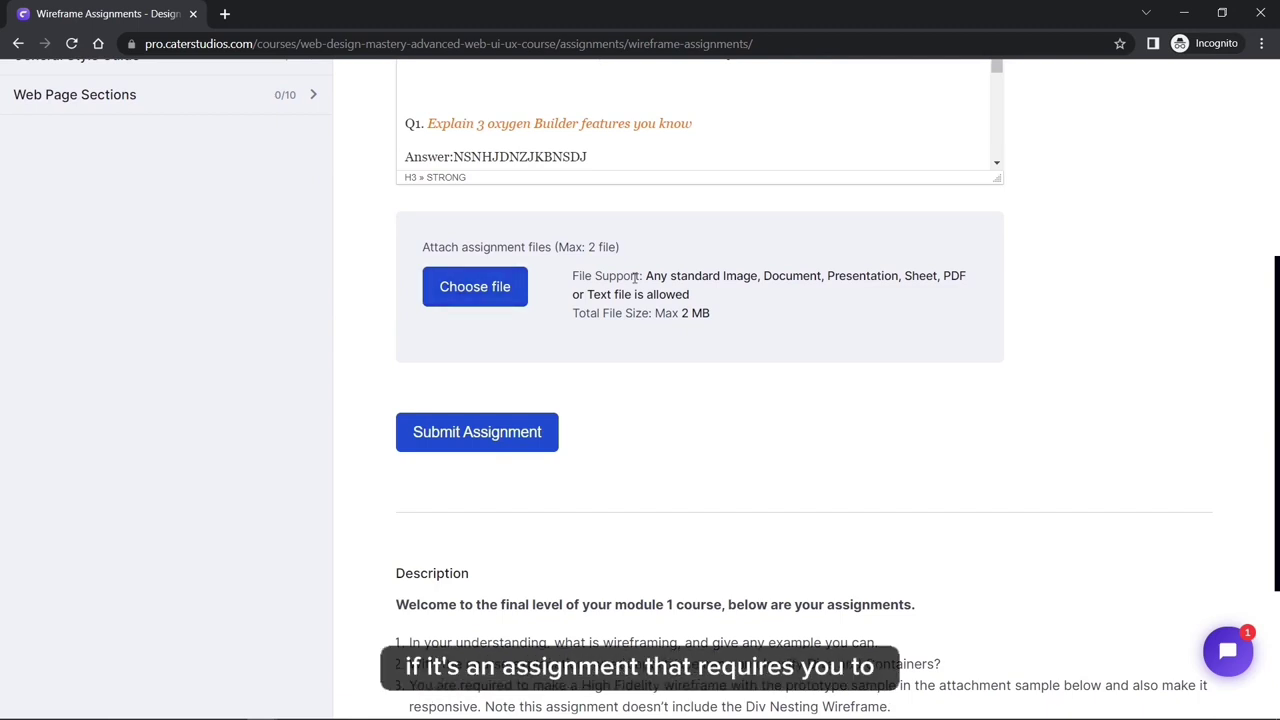
scroll(633, 283, "up", 3)
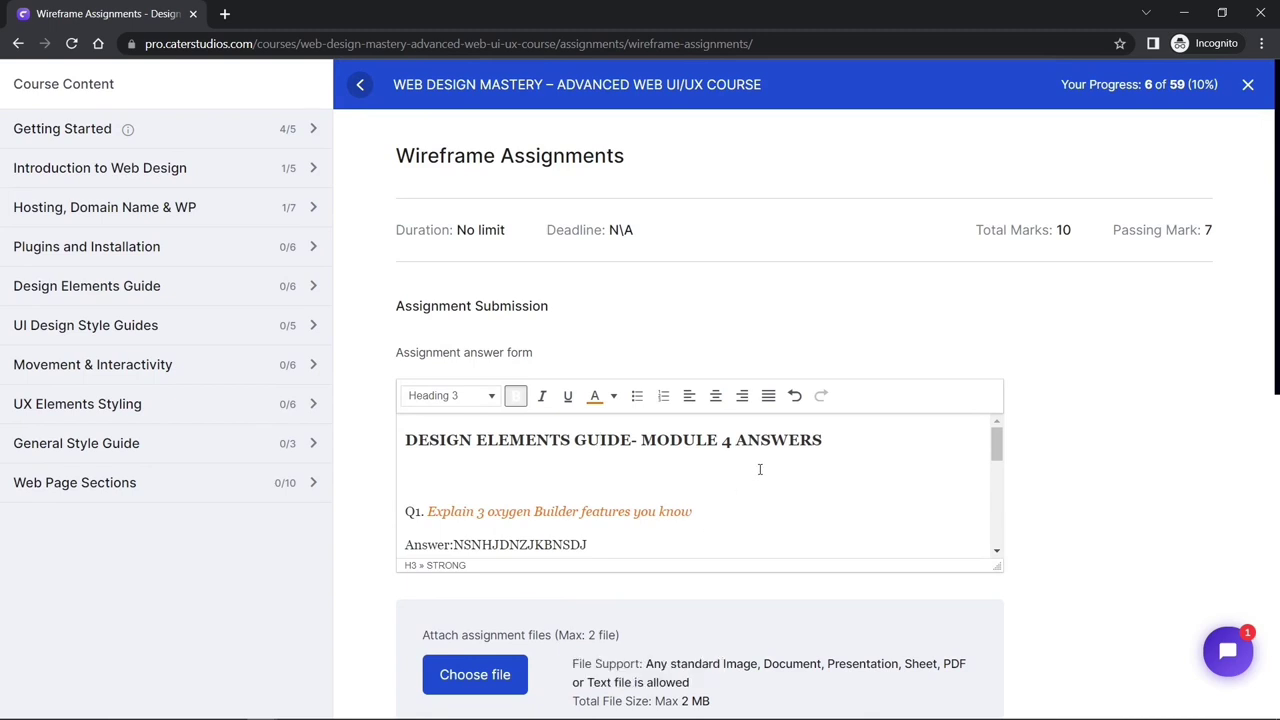
Step: Place the cursor on the blank line under the title, dismissing the paste menu
left_click(455, 482)
right_click(436, 486)
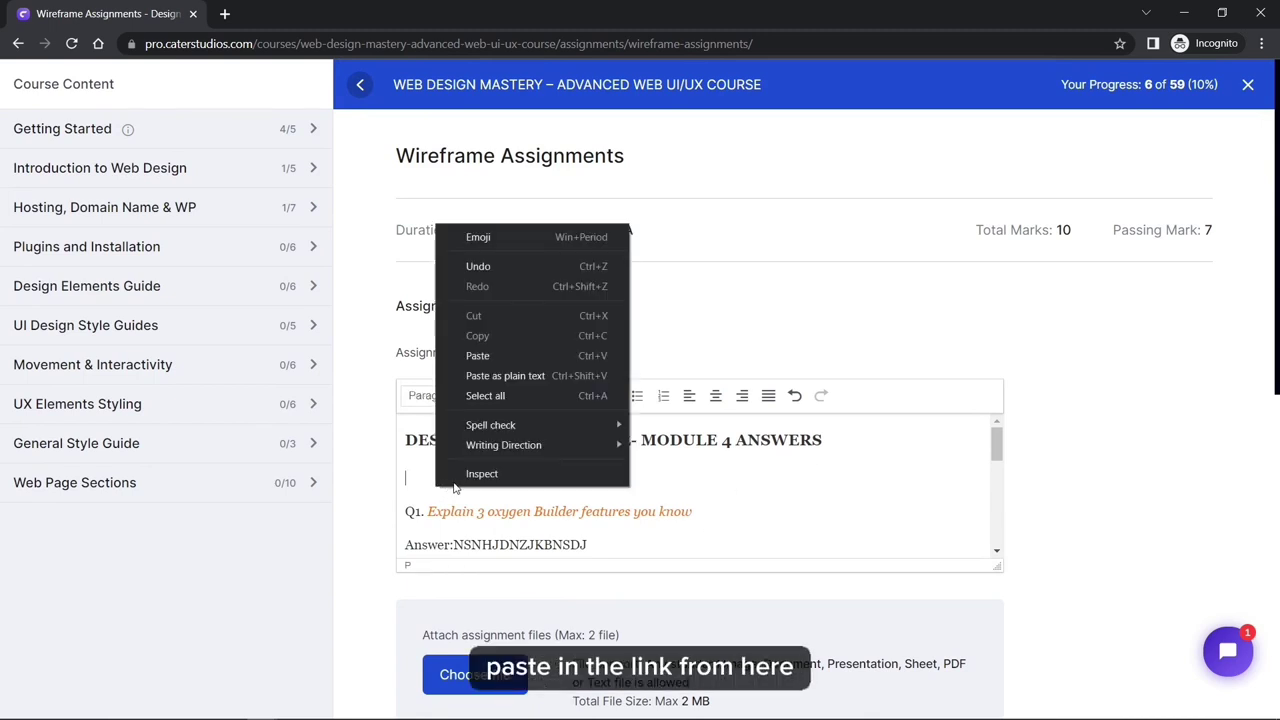
left_click(424, 495)
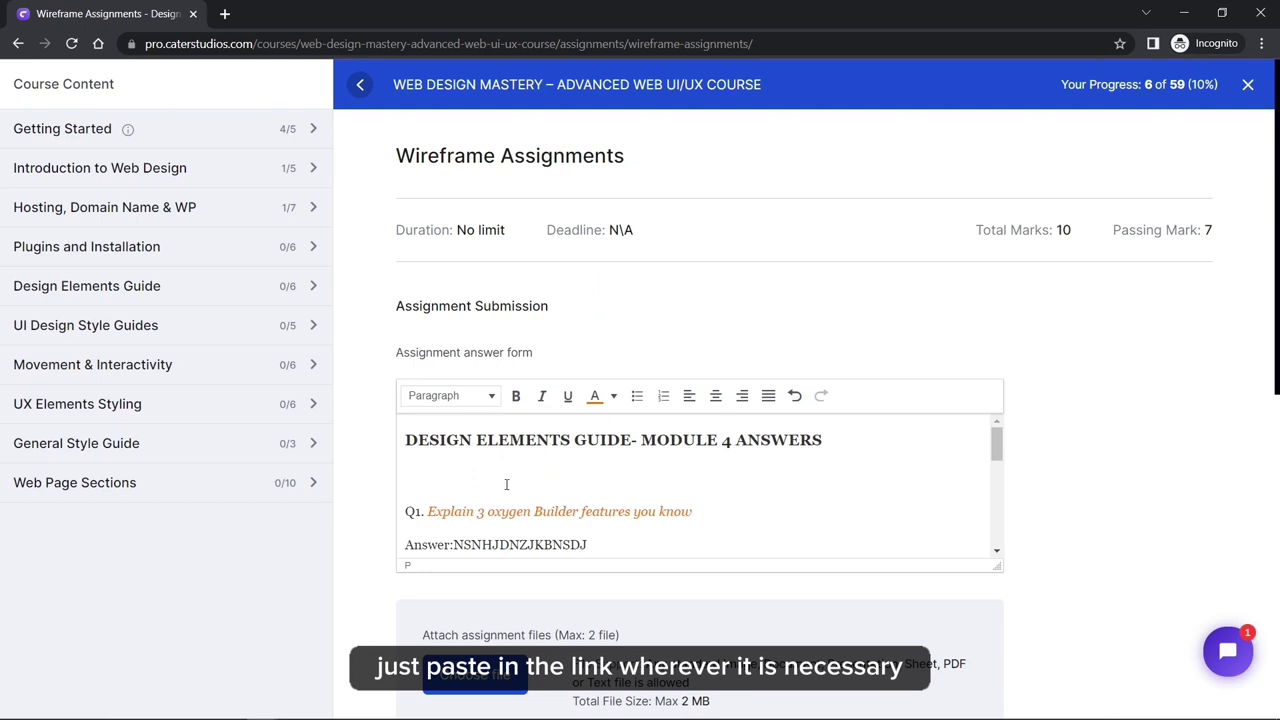
Step: Attach 2022_06_06_12_21_IMG_5780.jpg from the Desktop as the assignment file
scroll(576, 487, "down", 3)
scroll(1100, 446, "down", 3)
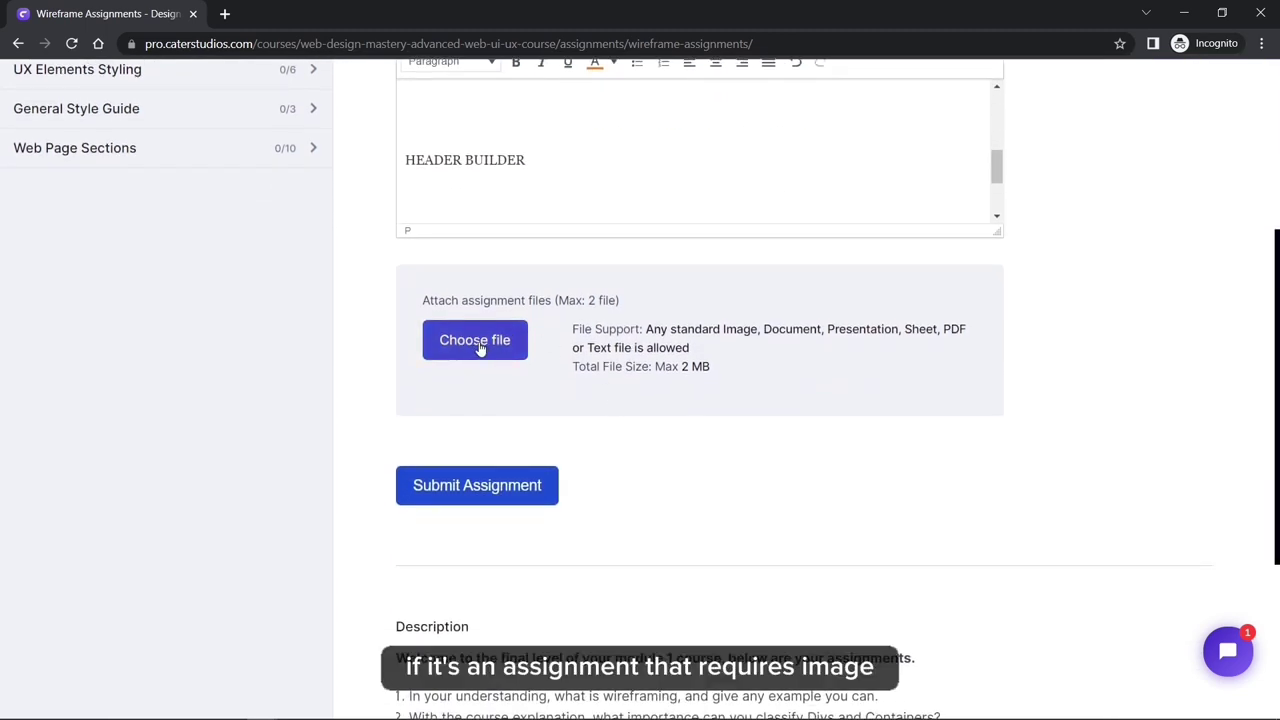
left_click(481, 348)
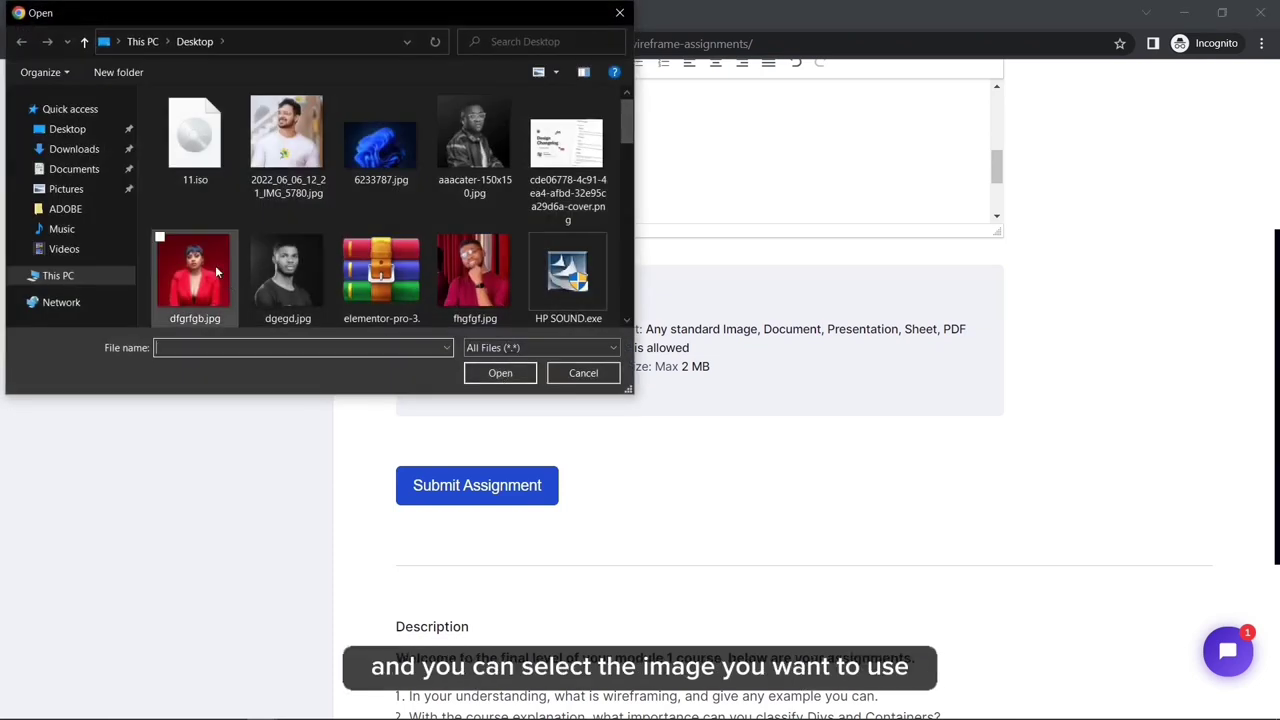
left_click(287, 135)
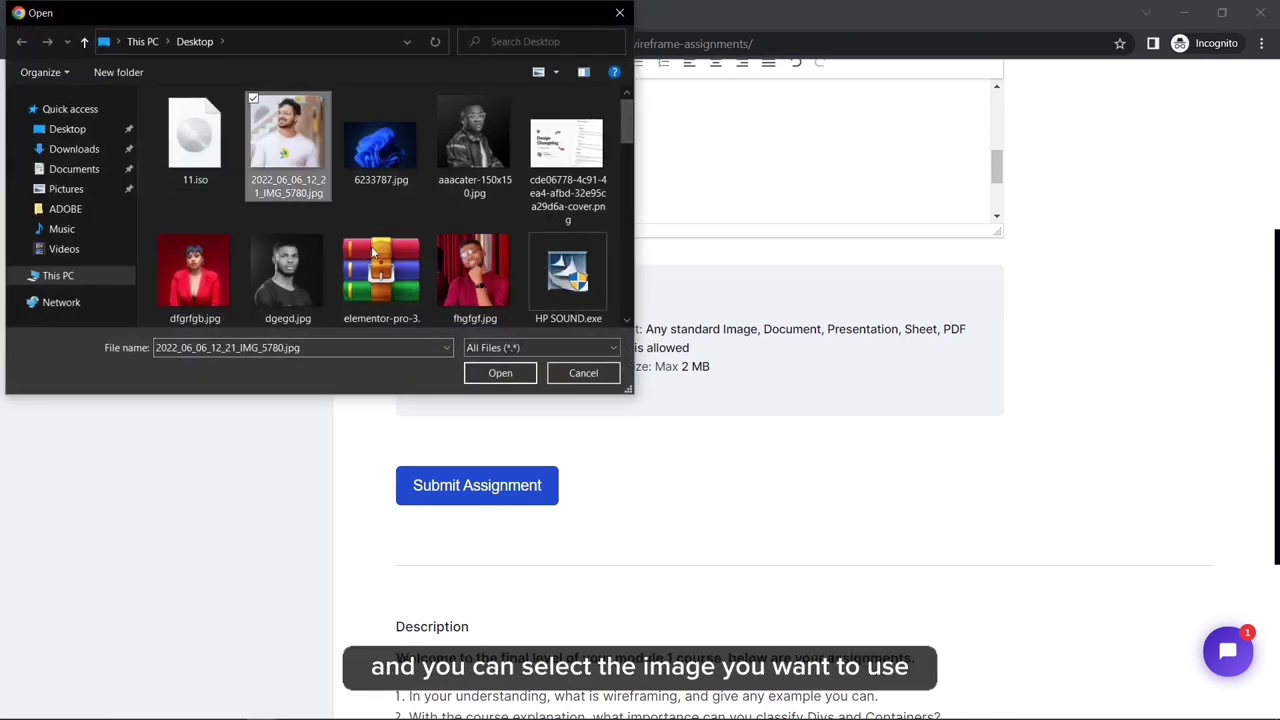
left_click(479, 375)
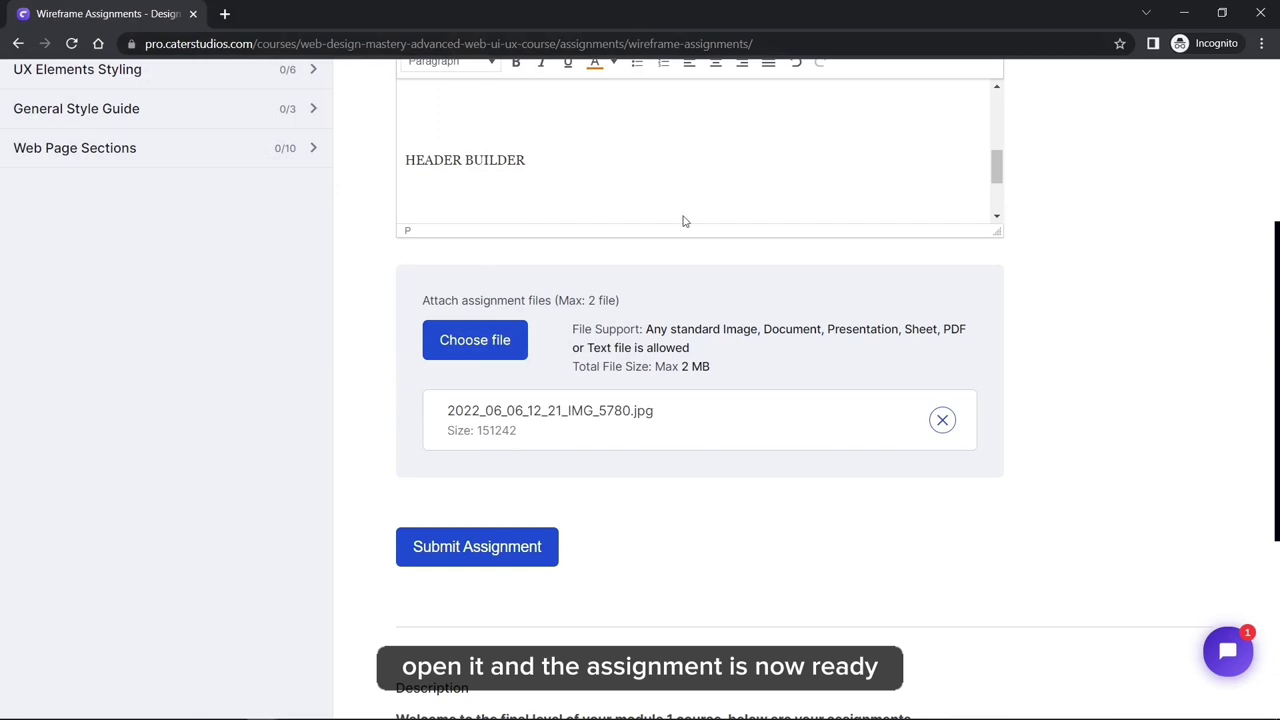
Step: Select the whole answer with Ctrl+A and copy it as a backup
scroll(1020, 369, "up", 3)
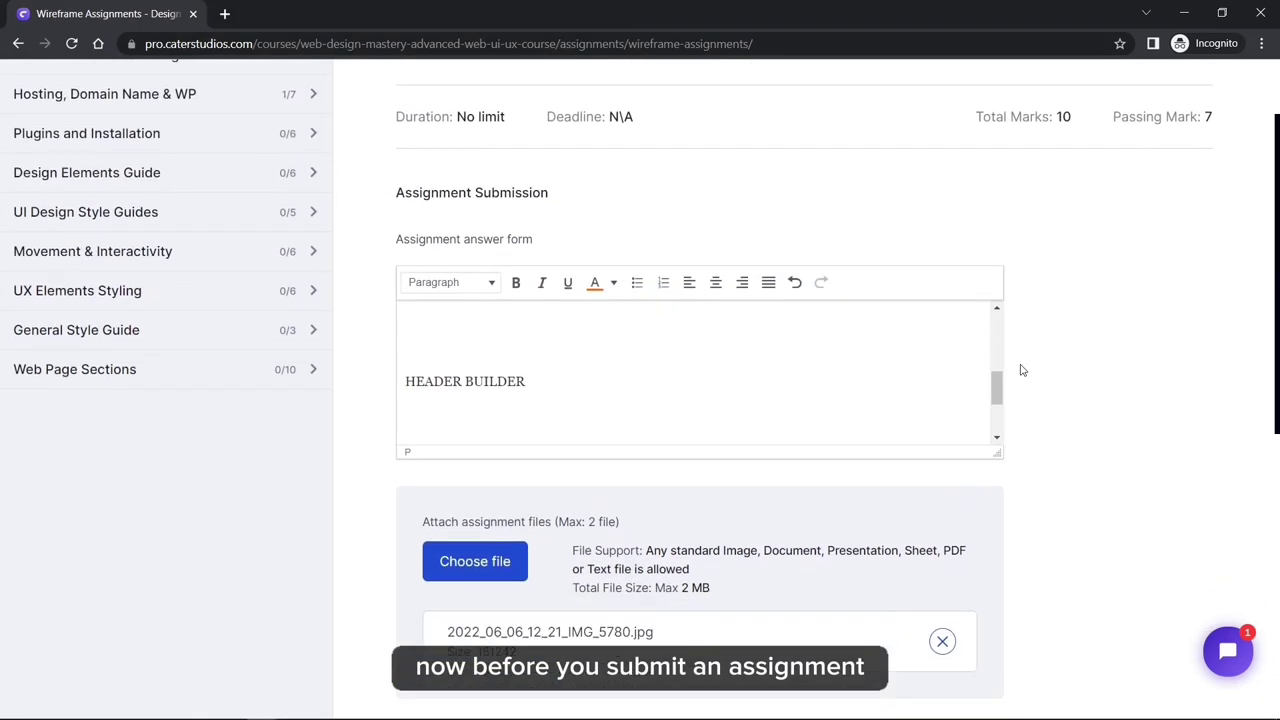
scroll(486, 534, "down", 4)
scroll(713, 457, "up", 3)
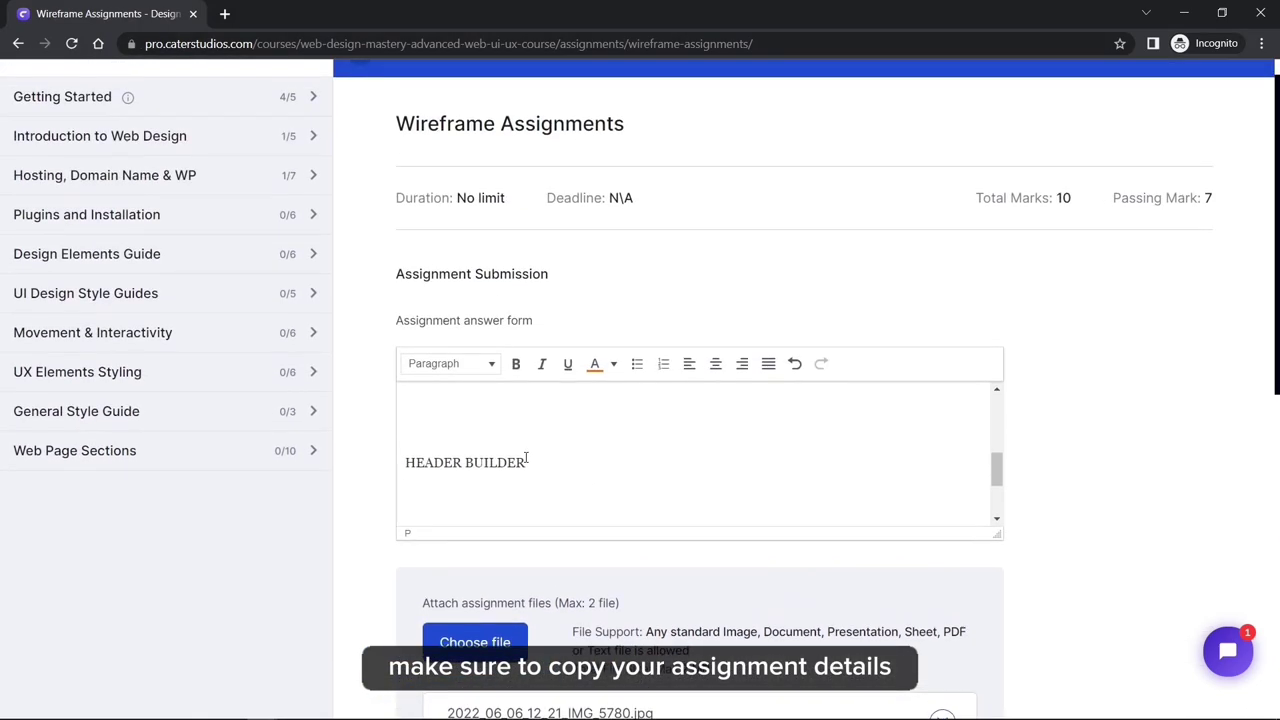
key("ctrl+a")
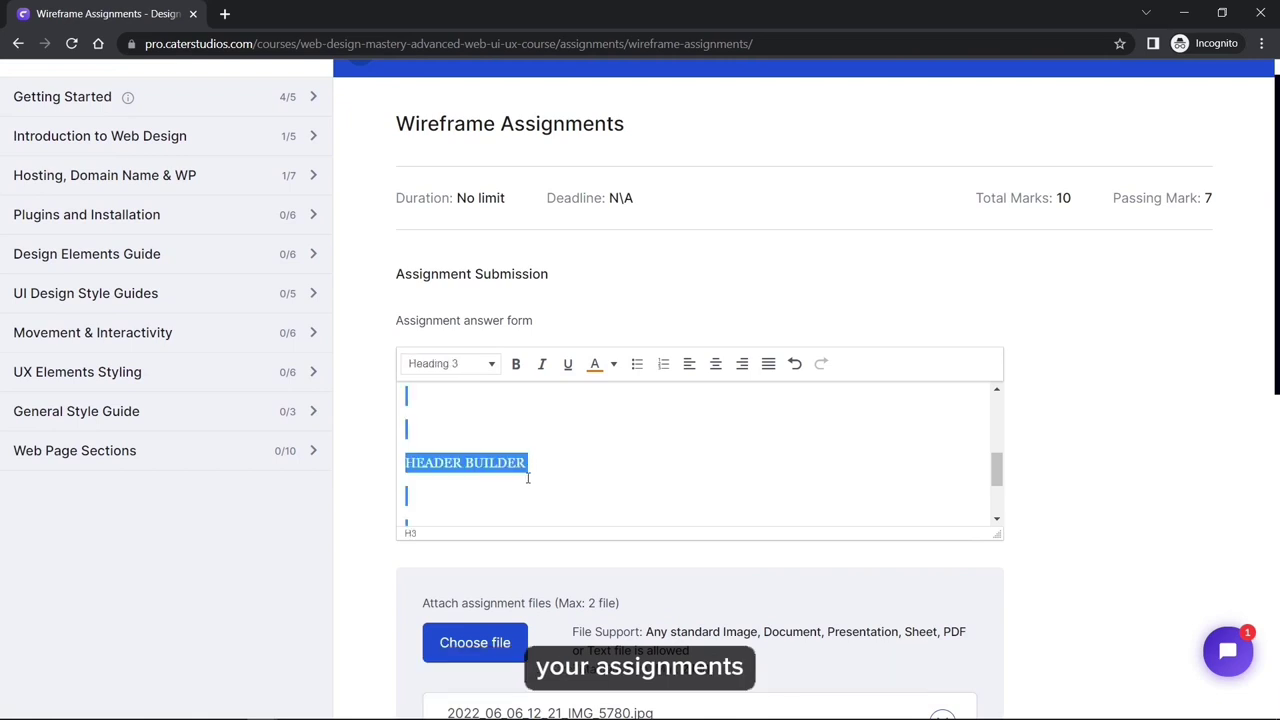
right_click(599, 485)
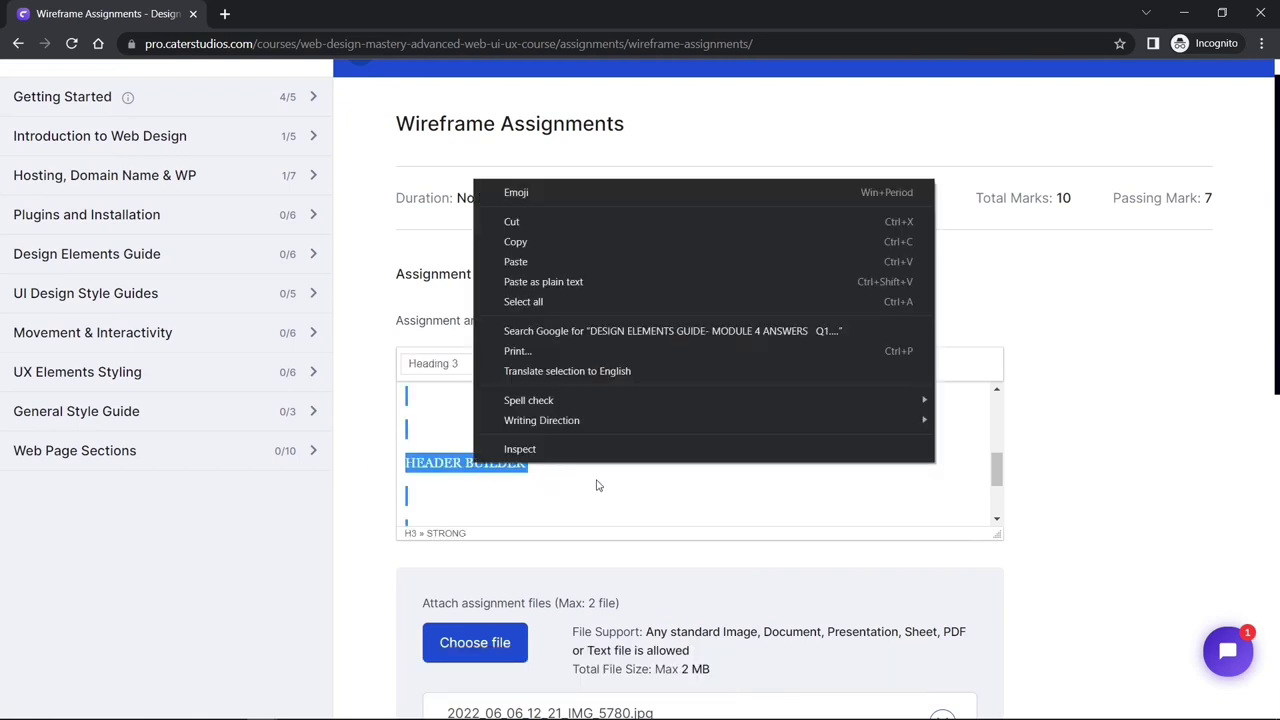
left_click(552, 248)
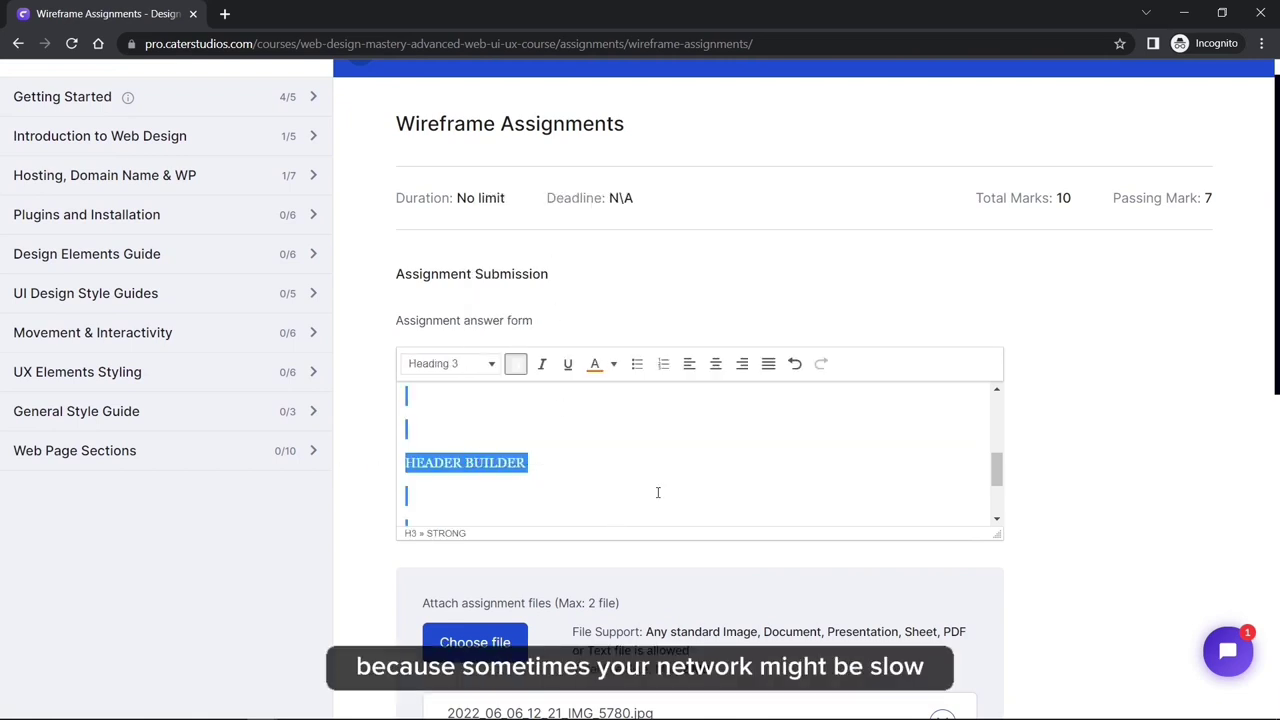
left_click(1082, 398)
Step: Review the formatted answers and the attached image in the form
scroll(1082, 398, "down", 5)
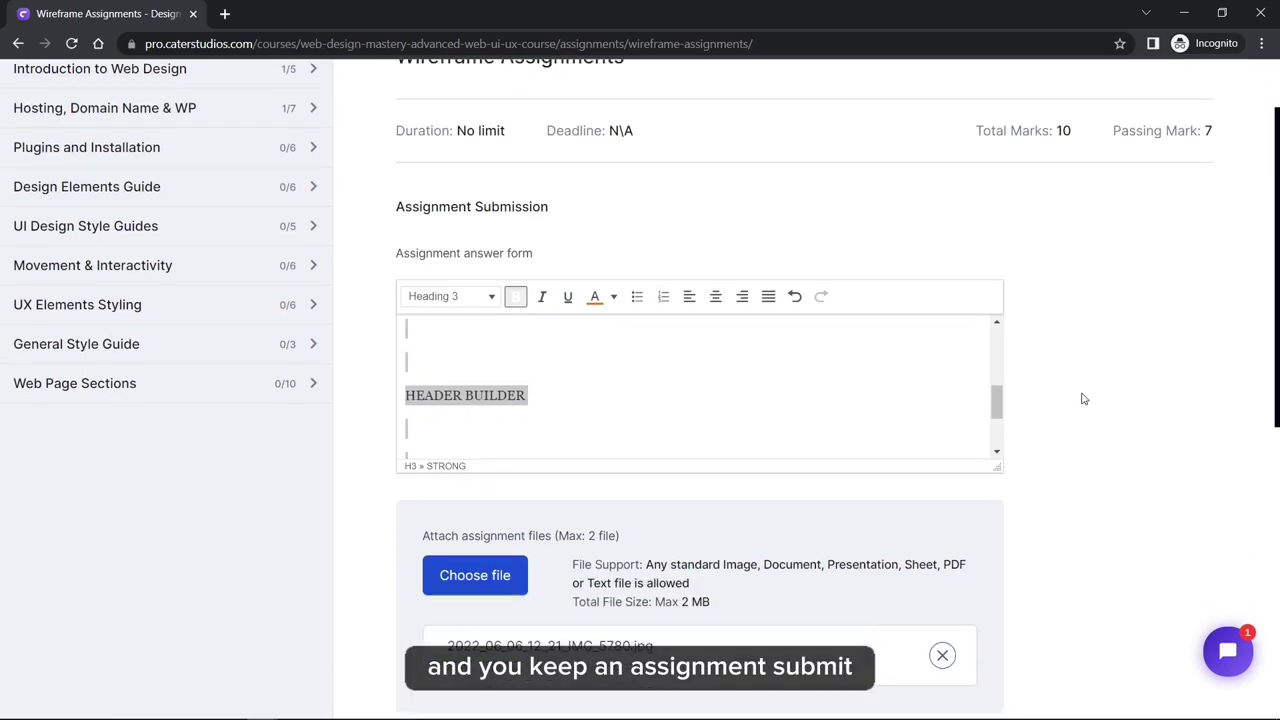
left_click(480, 283)
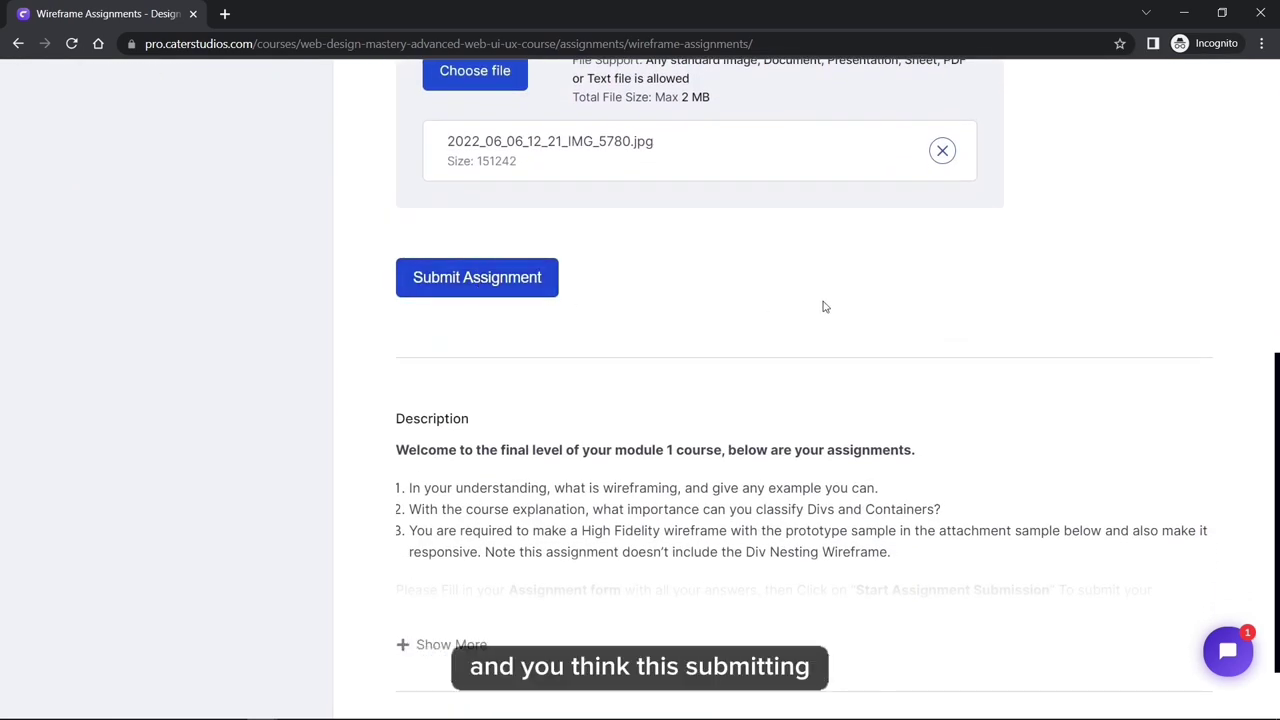
scroll(823, 306, "up", 3)
scroll(1074, 291, "up", 1)
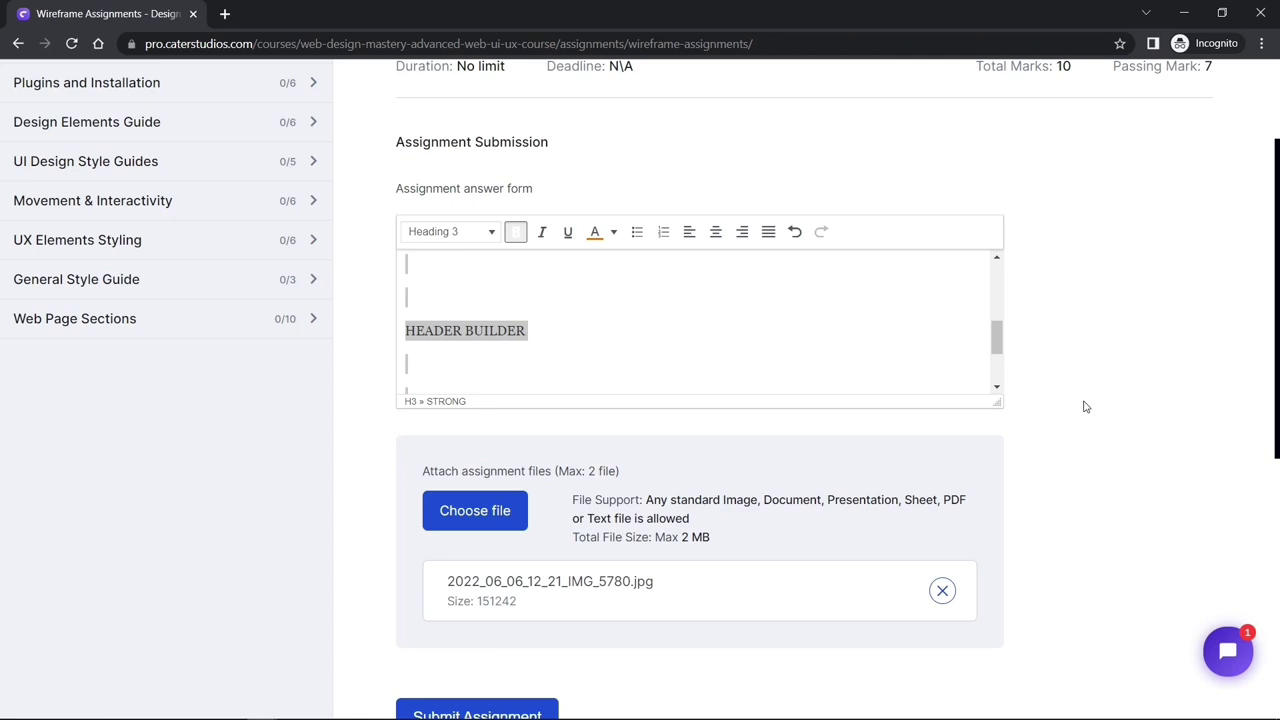
scroll(1097, 354, "up", 2)
scroll(1082, 340, "down", 3)
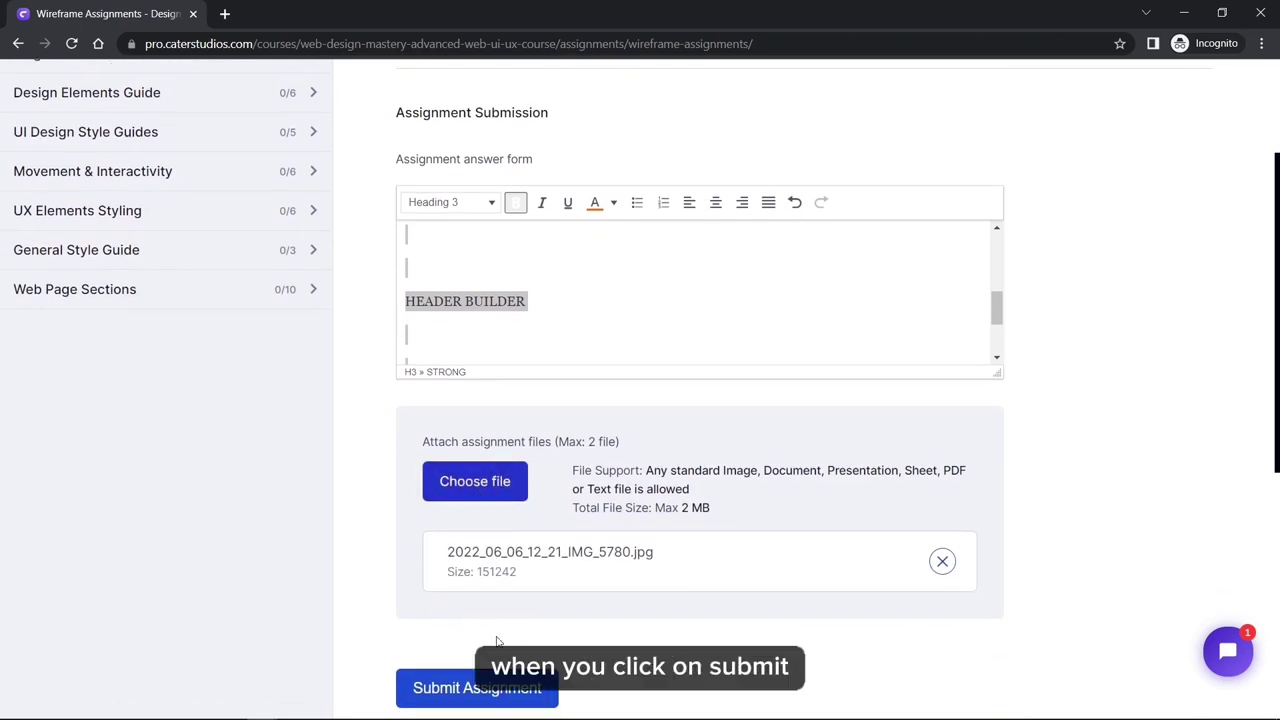
Step: Submit the Wireframe Assignment with its image, leaving it Pending with 10 total and 7 pass marks
left_click(503, 688)
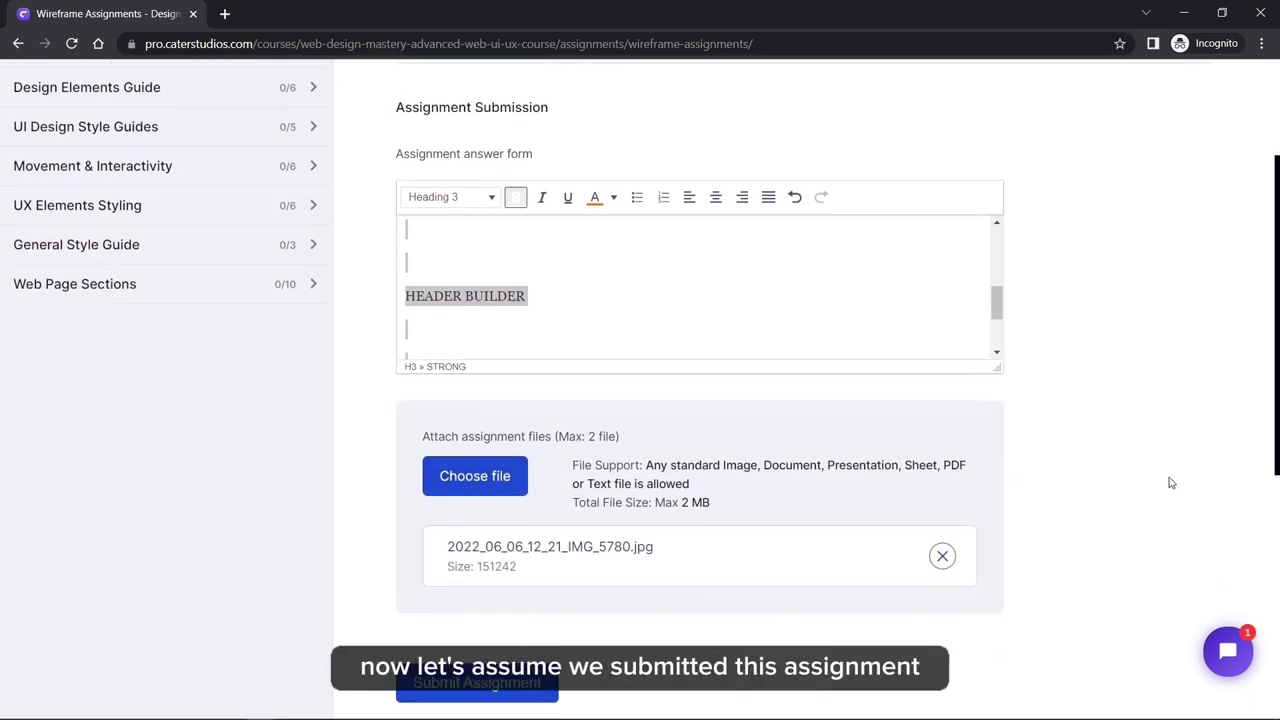
scroll(506, 606, "down", 1)
left_click(491, 597)
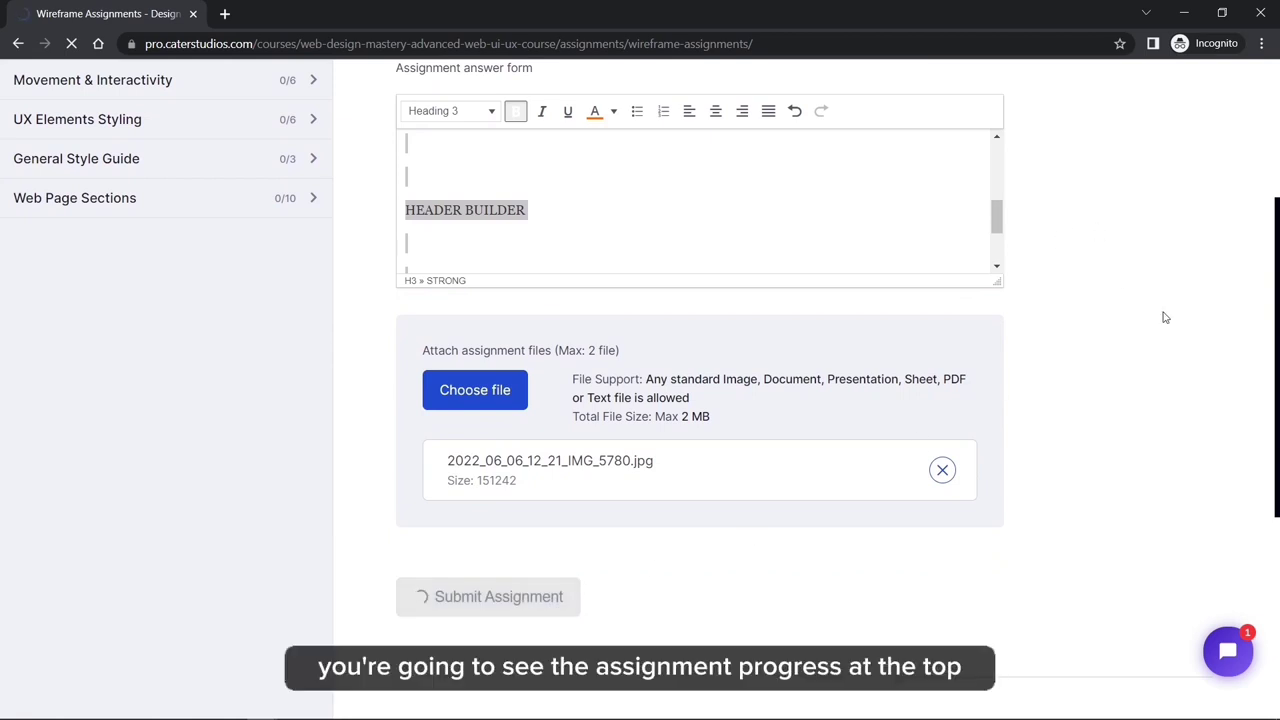
scroll(1164, 317, "up", 2)
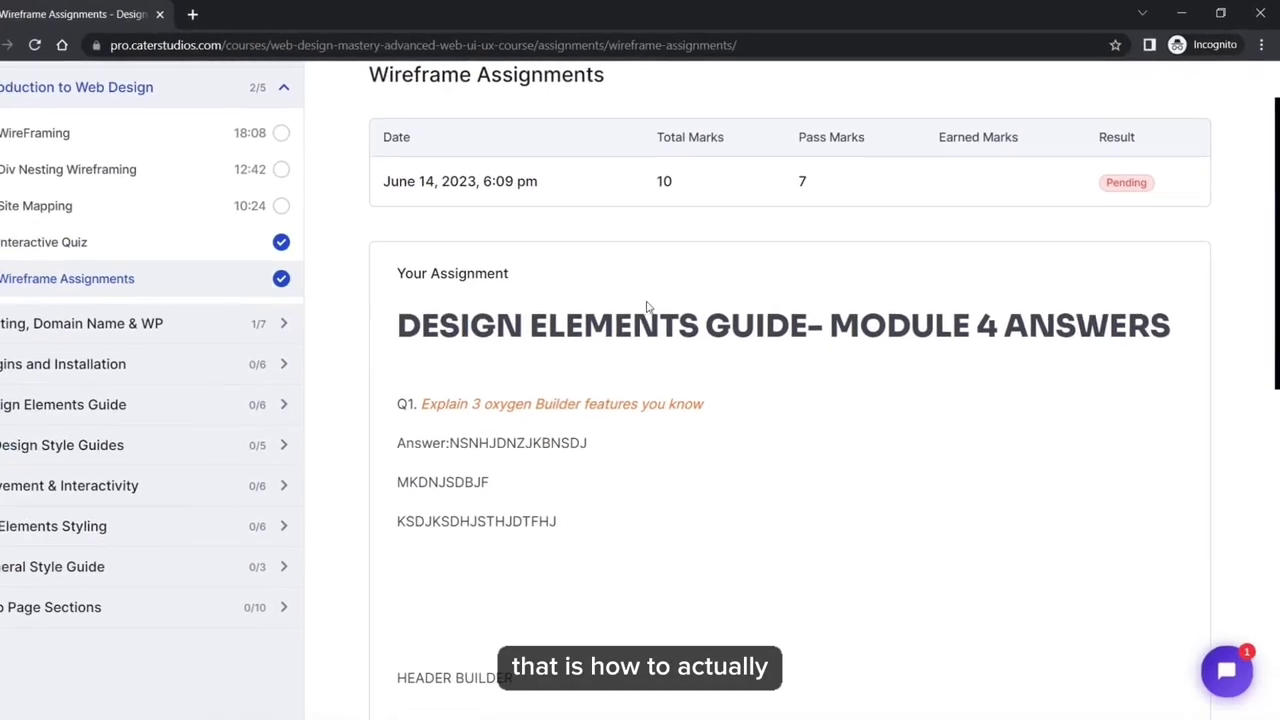
scroll(251, 467, "down", 3)
scroll(584, 605, "up", 3)
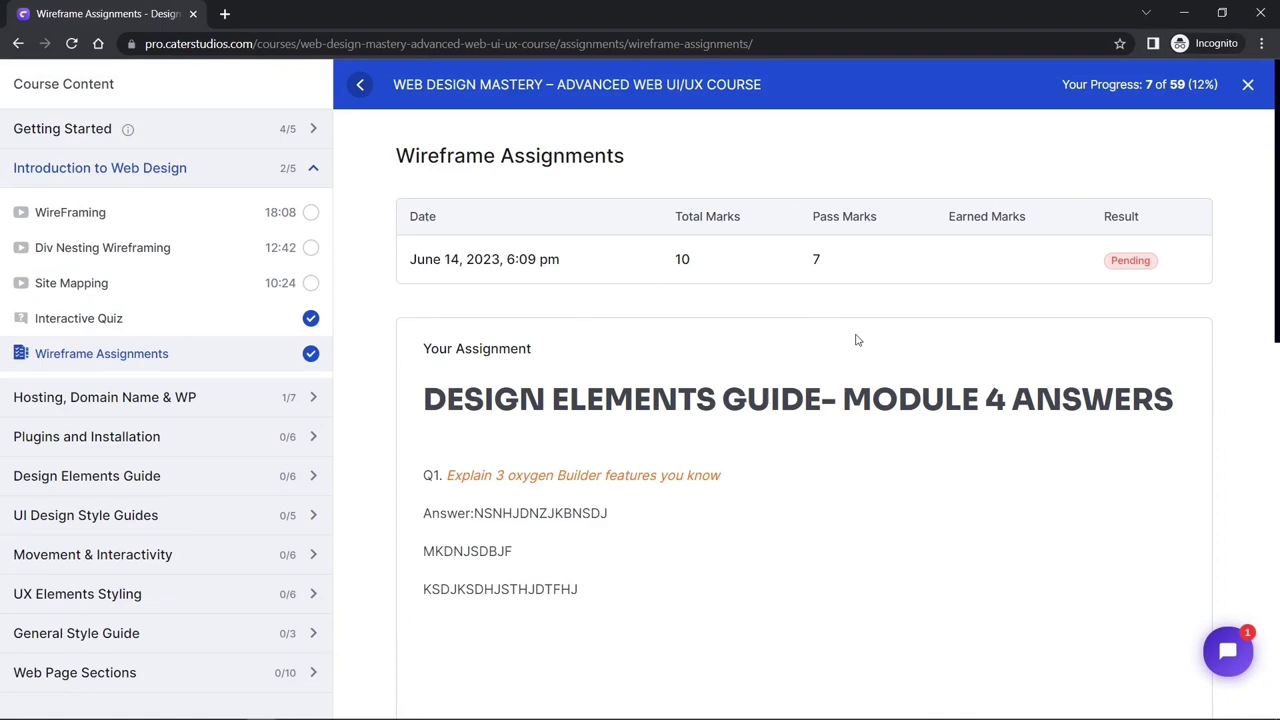
scroll(929, 345, "down", 5)
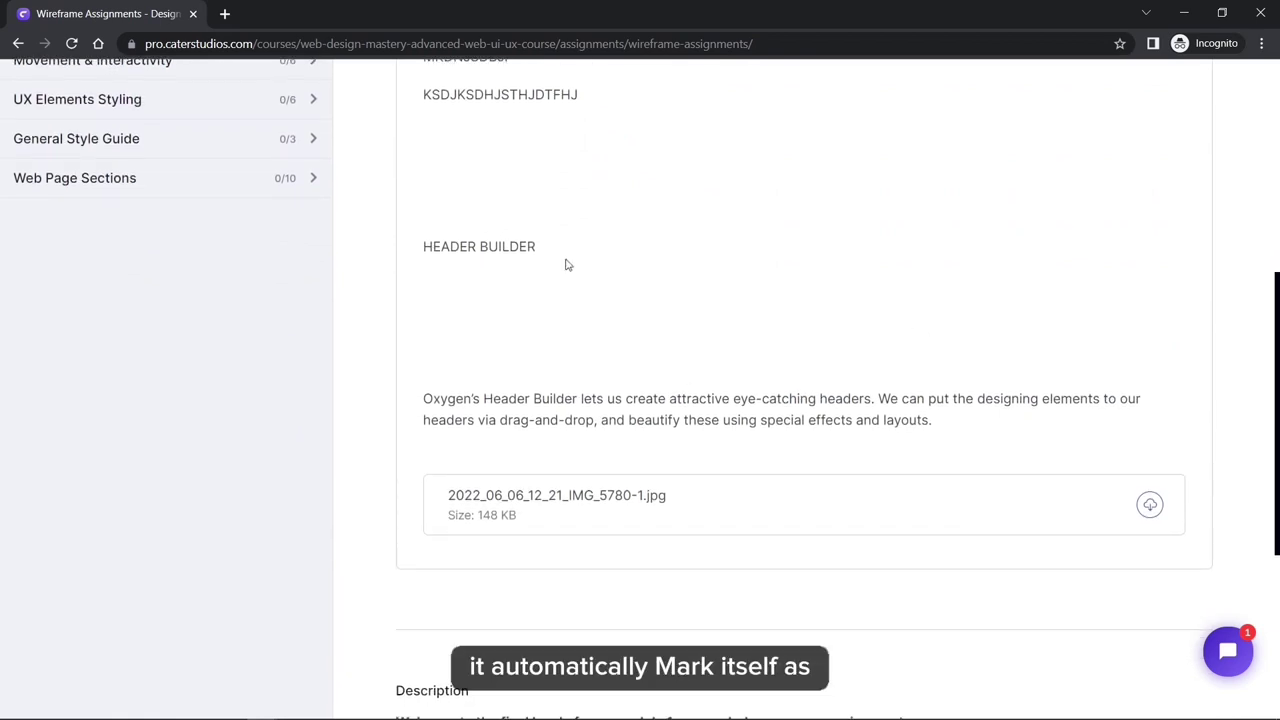
scroll(272, 282, "up", 5)
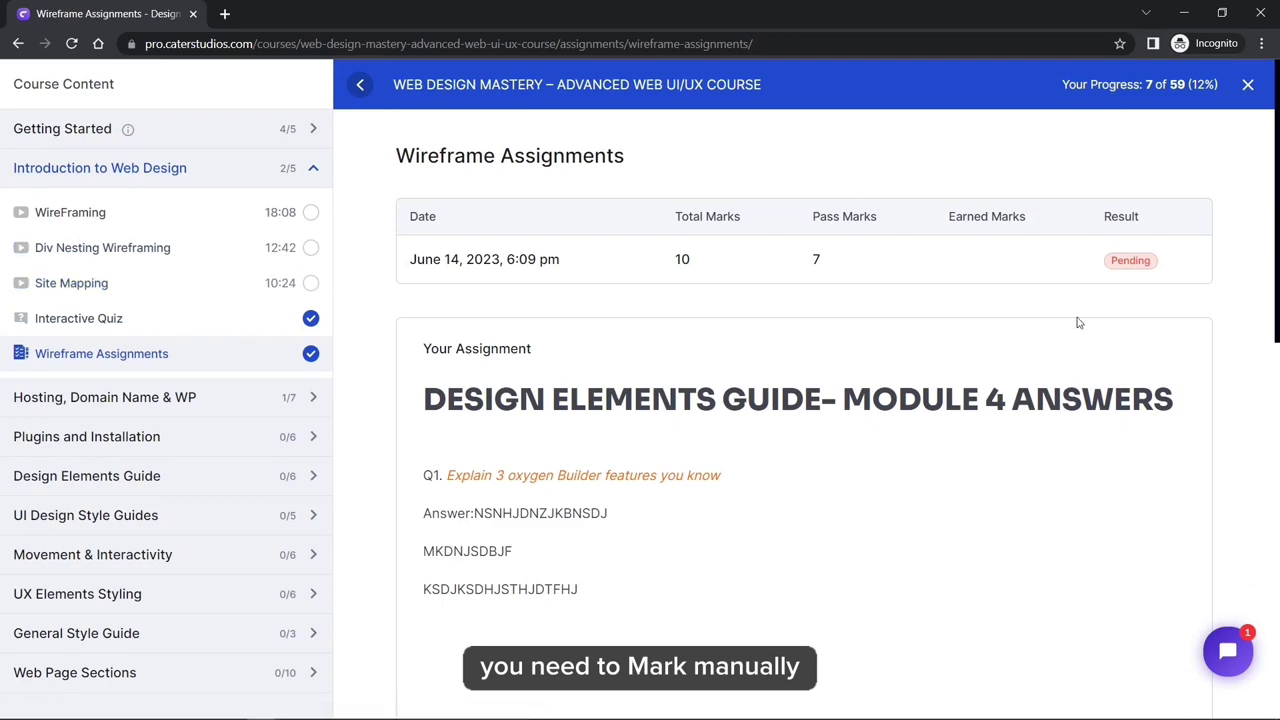
scroll(1077, 343, "down", 8)
scroll(1079, 343, "down", 2)
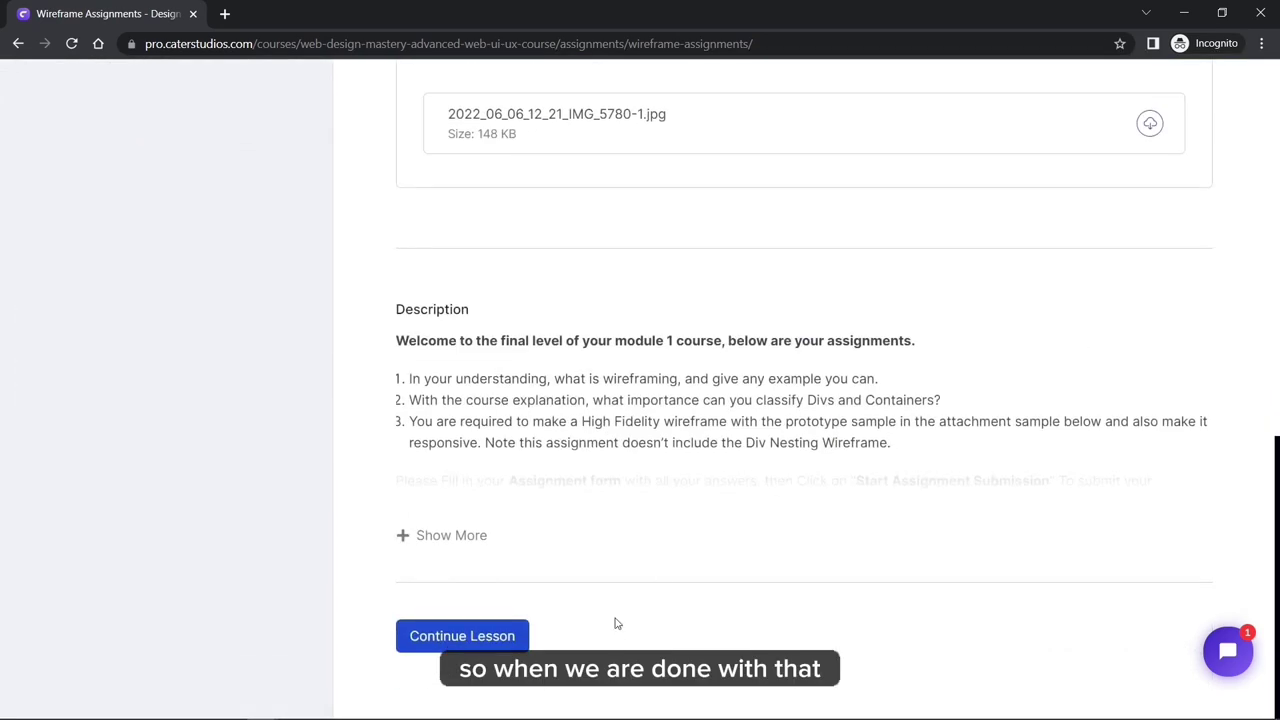
left_click(454, 638)
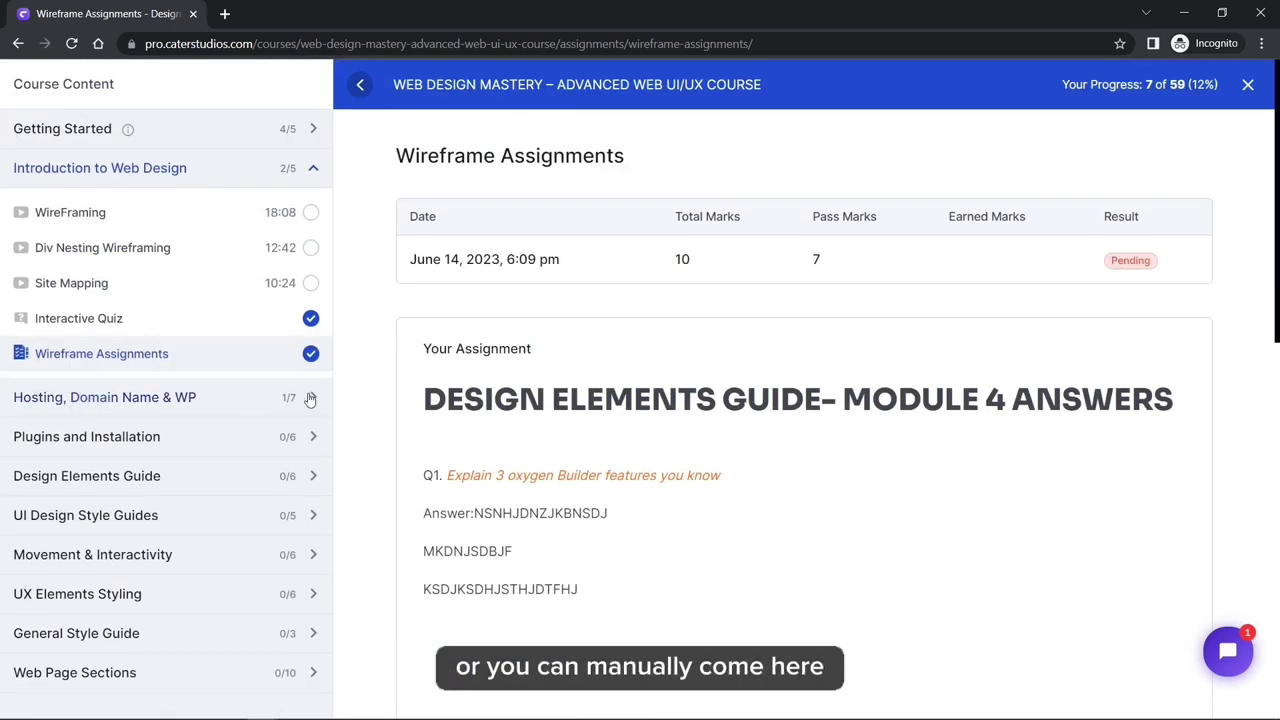
left_click(310, 398)
Step: Open the Purchasing a Host & a Domain lesson, then exit to the course overview
left_click(107, 444)
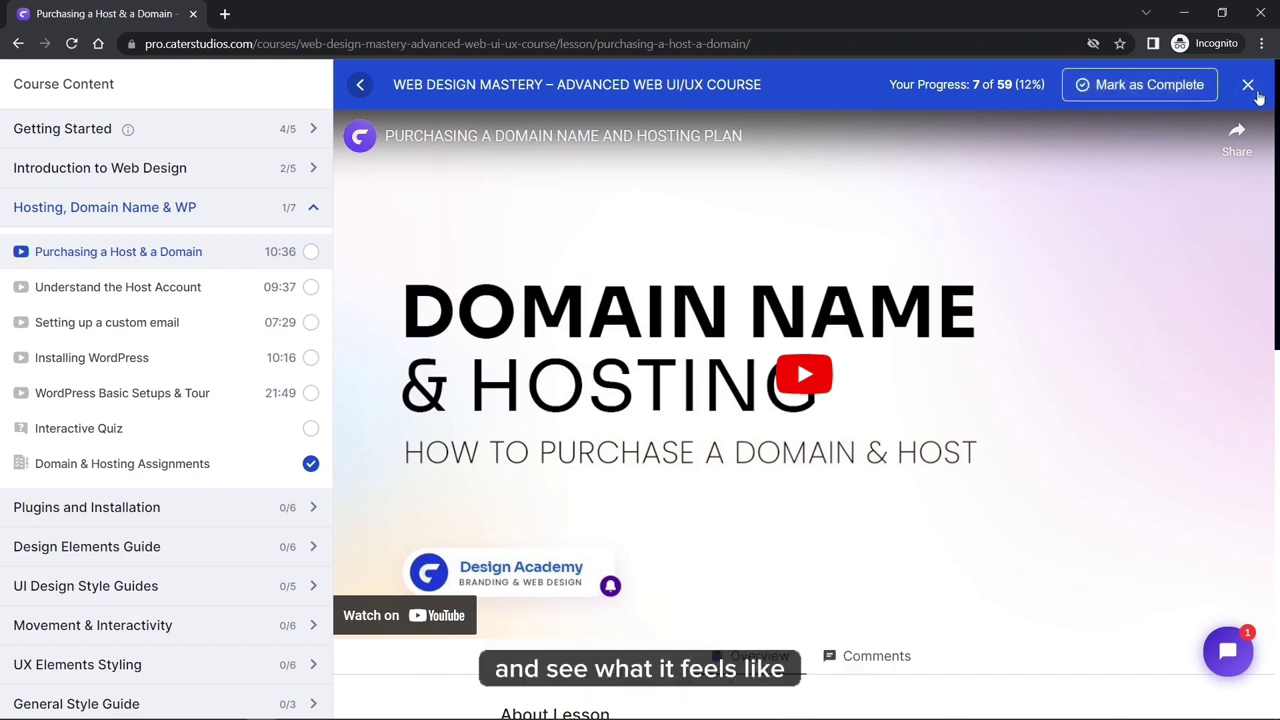
left_click(1248, 85)
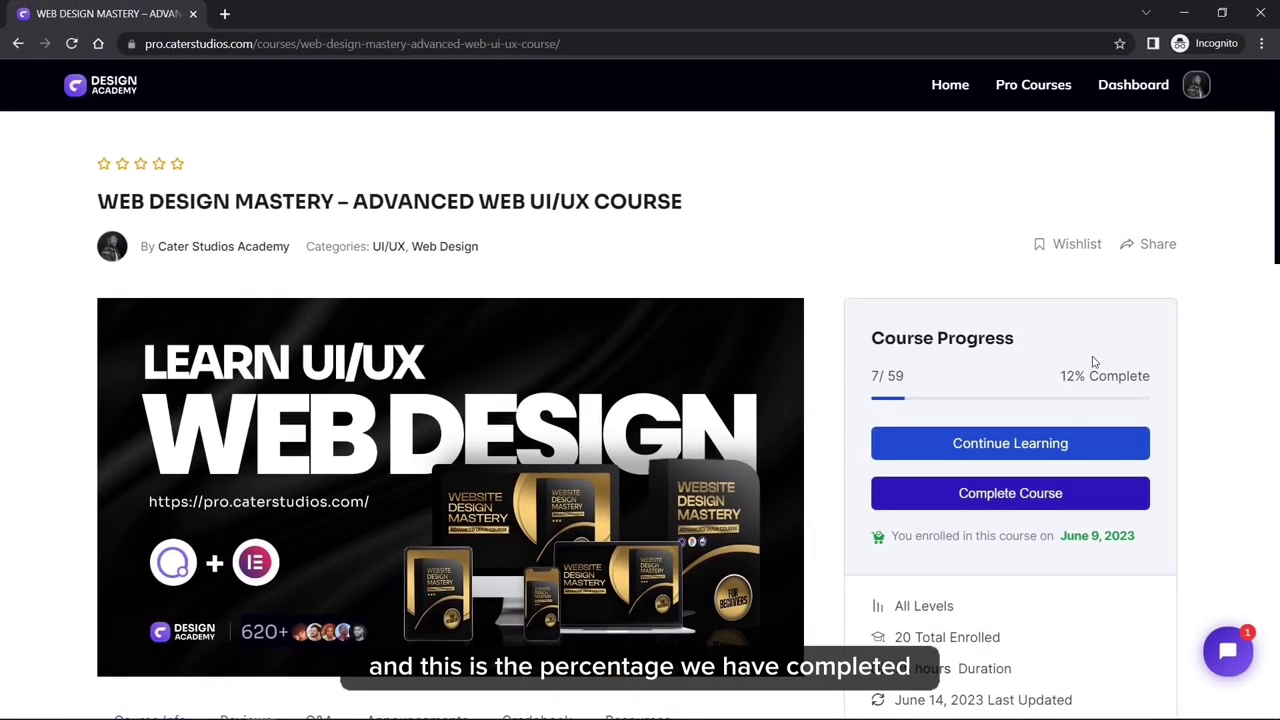
Step: Go to the student dashboard and view its empty Question & Answer page (All 0)
left_click(1132, 100)
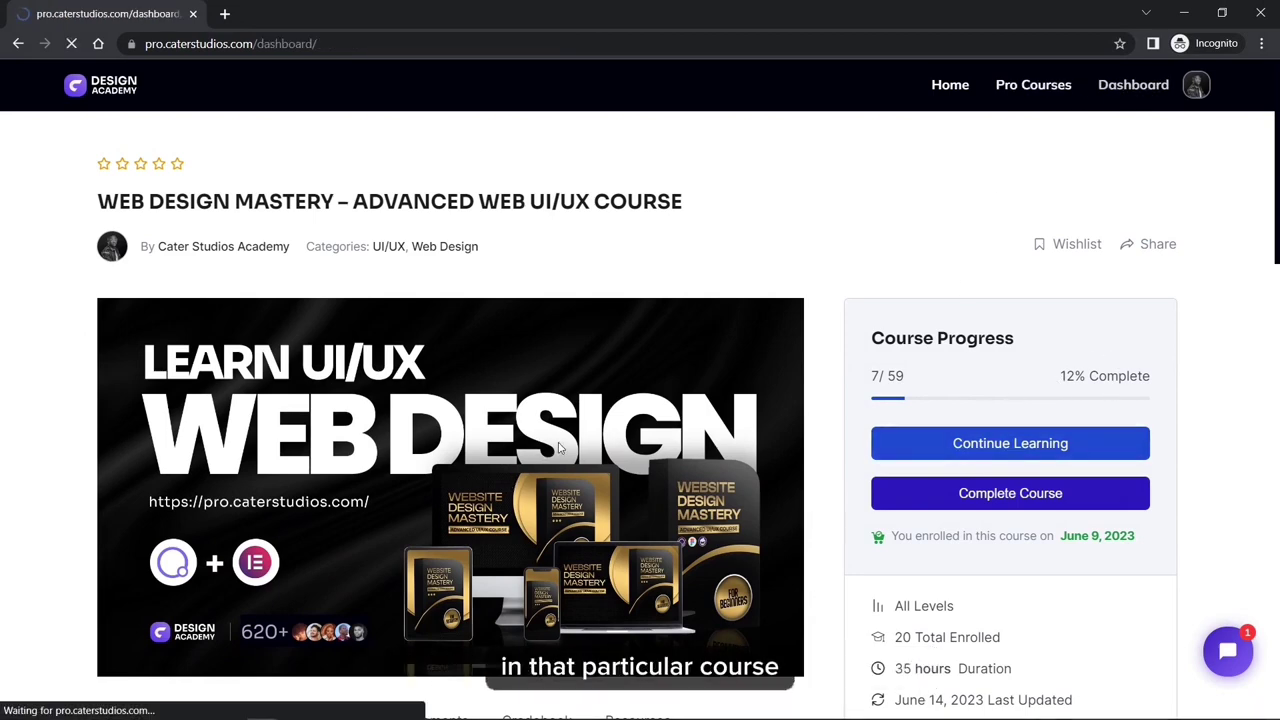
scroll(646, 430, "down", 1)
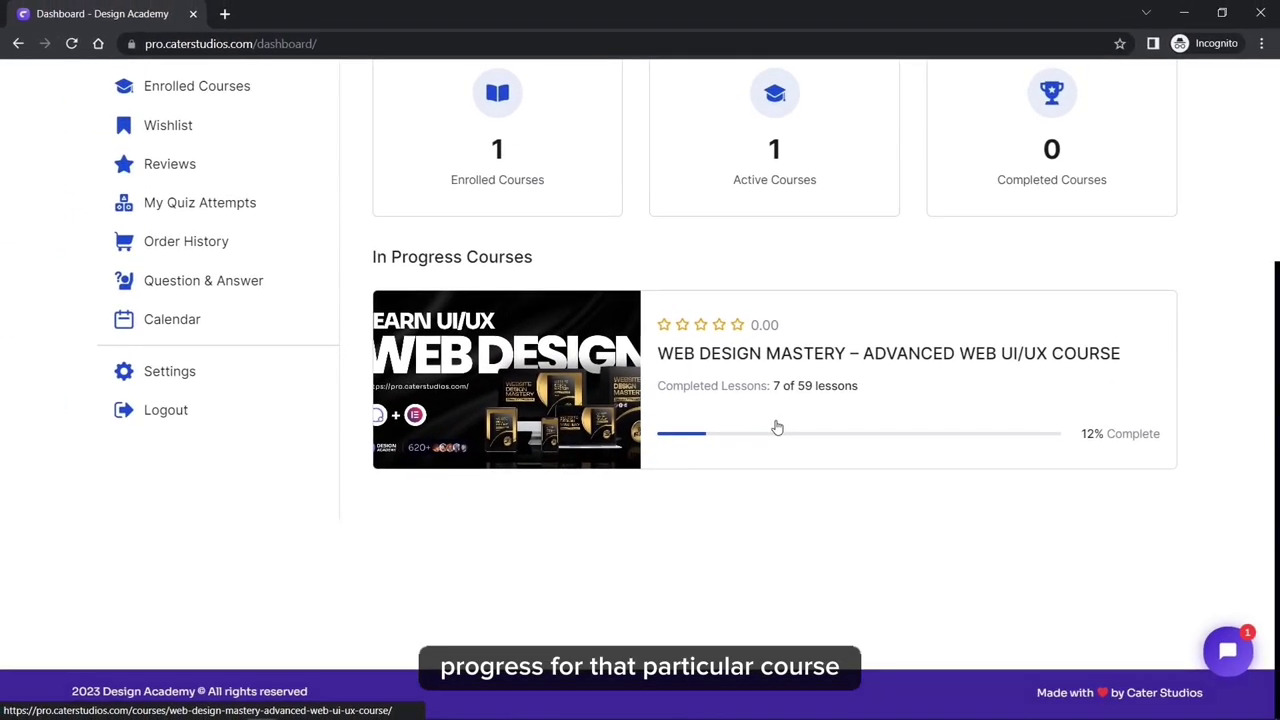
scroll(774, 423, "up", 3)
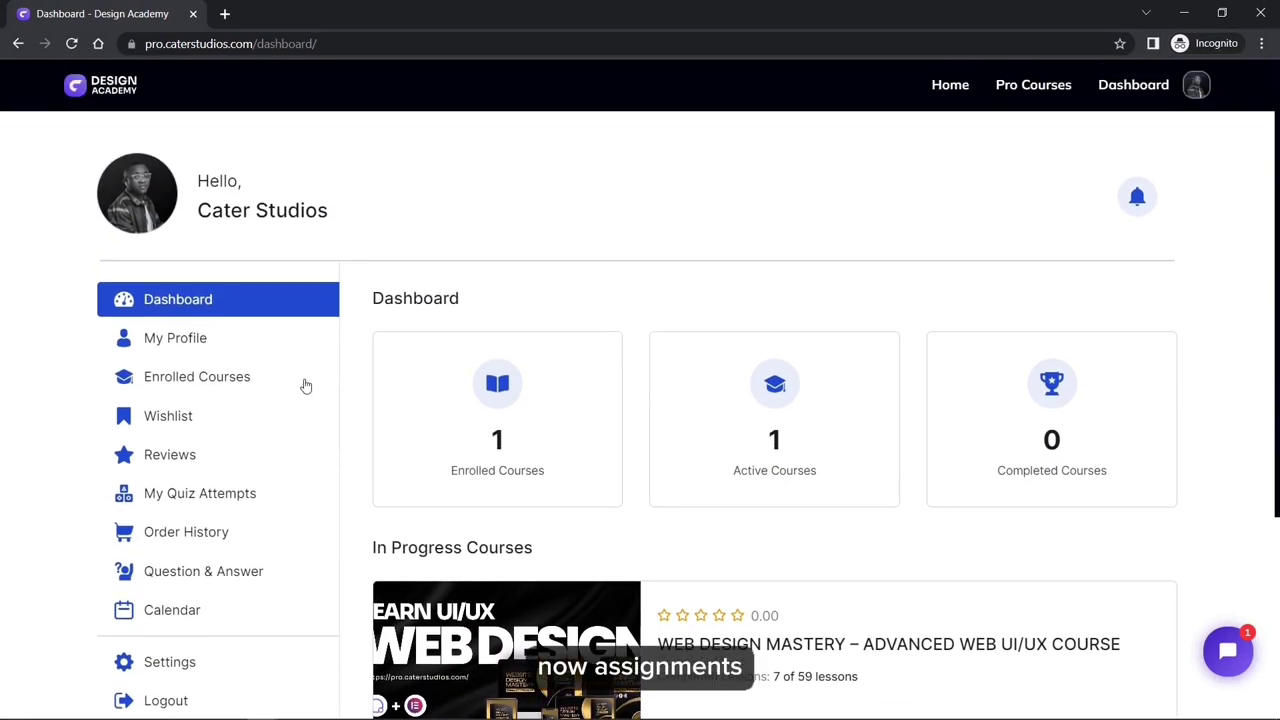
scroll(209, 500, "down", 1)
scroll(213, 509, "down", 1)
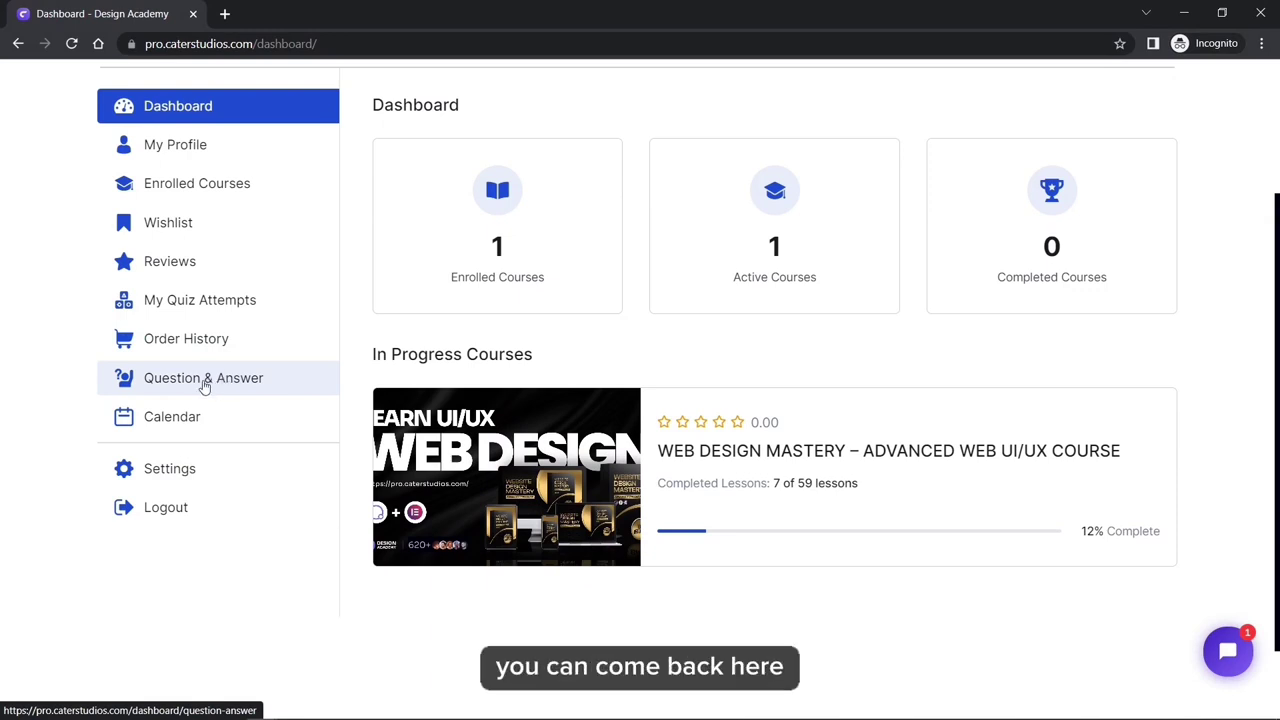
left_click(200, 385)
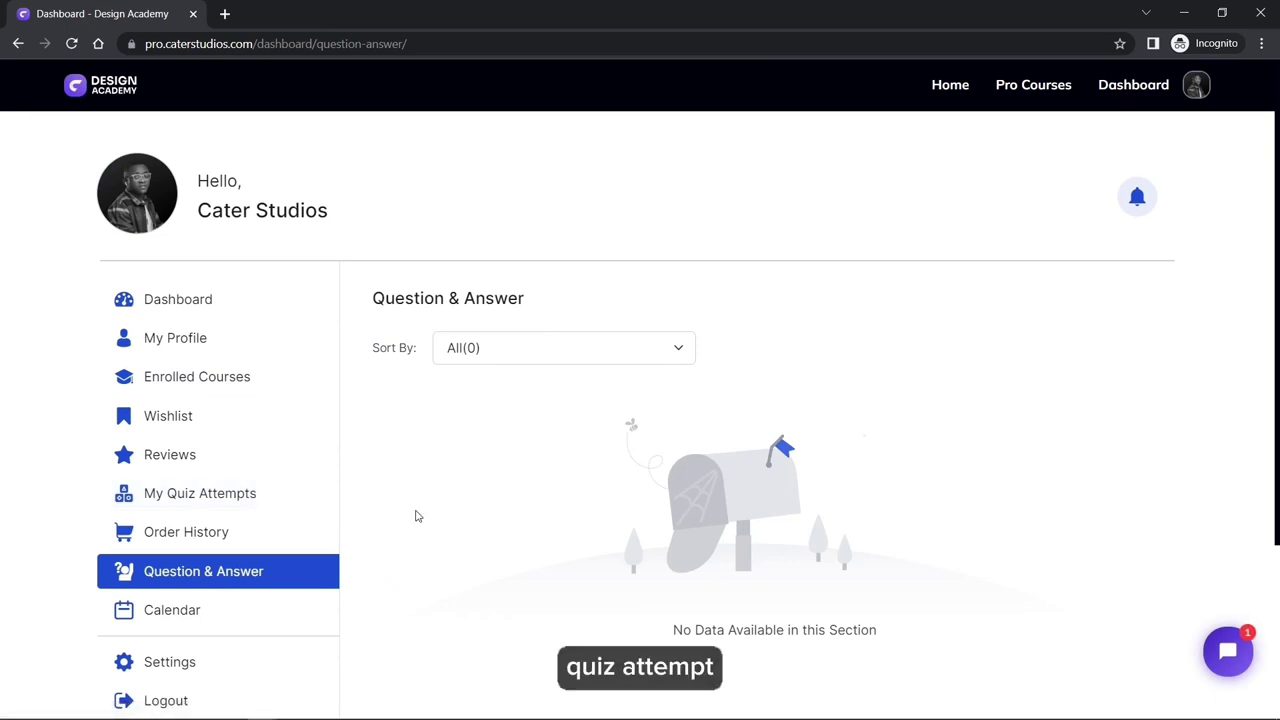
Step: Show My Quiz Attempts, listing a 0% failed and a 93% passed Interactive Quiz
left_click(214, 492)
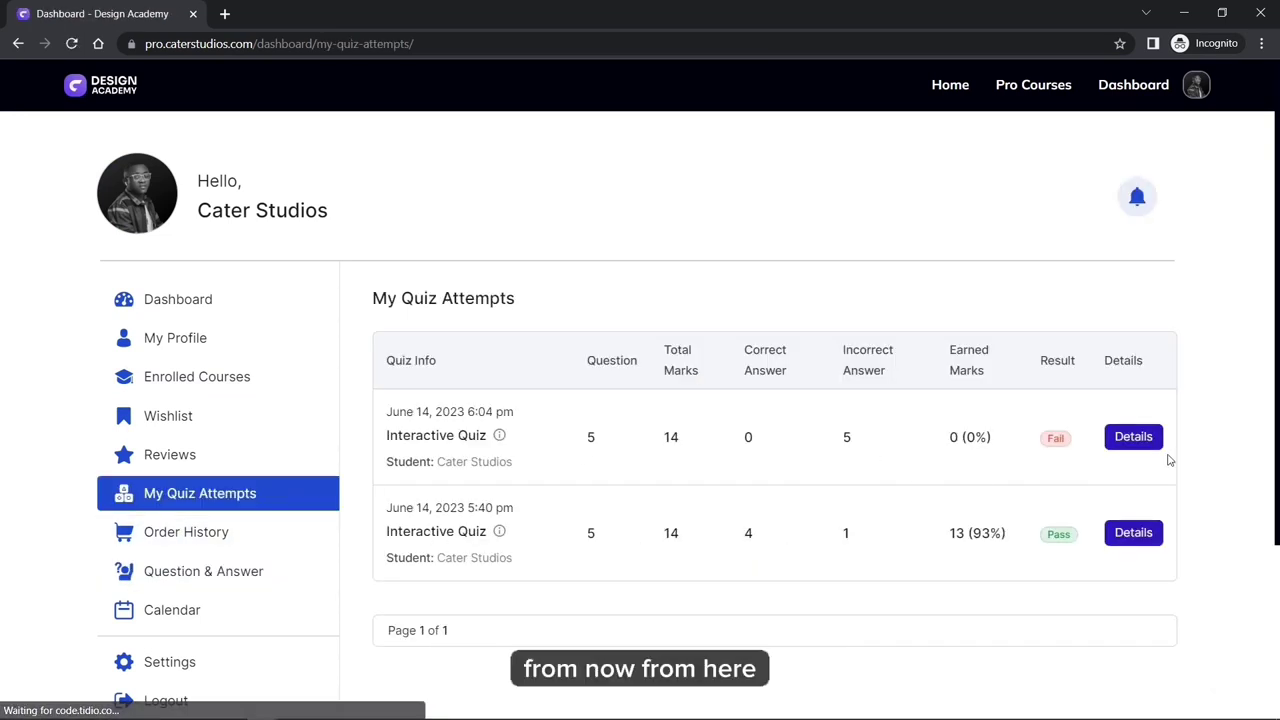